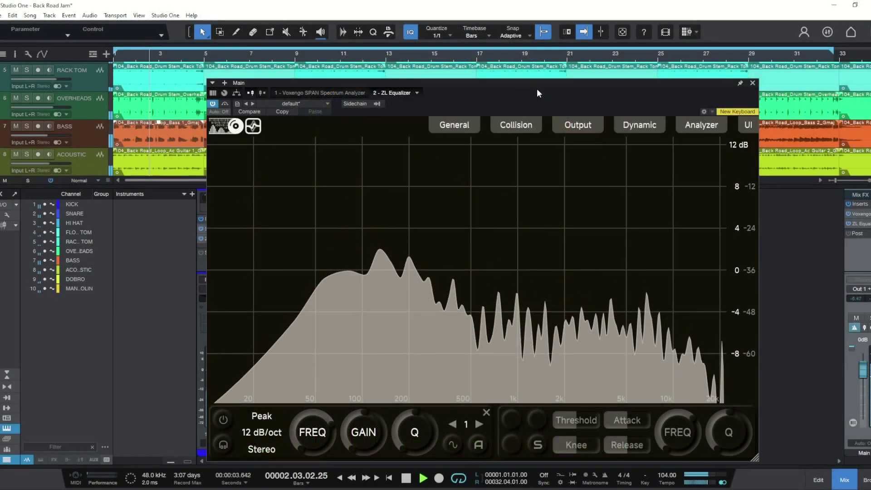
Step: Move the equalizer window aside to show the Back Road Jam mixer with ZL Equalizer on all ten channels
{"action": "left_click_drag", "start_coordinate": [538, 88], "coordinate": [476, 89]}
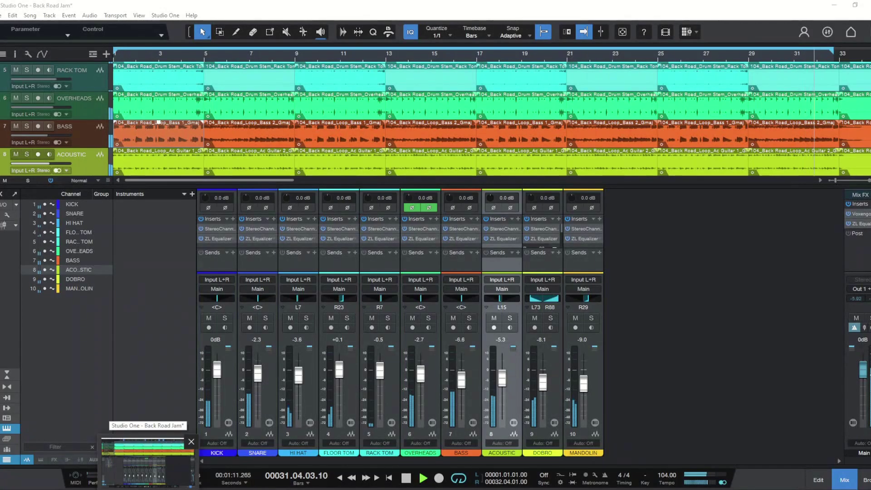
Step: Open the Main bus ZL Equalizer from its Mix FX inserts and shift the window left
{"action": "left_click", "coordinate": [863, 228]}
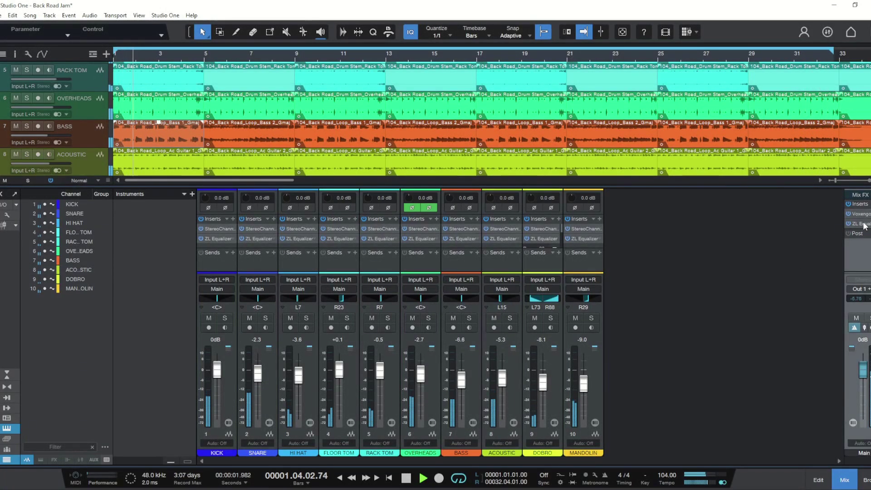
{"action": "double_click", "coordinate": [864, 224]}
{"action": "left_click_drag", "start_coordinate": [536, 90], "coordinate": [477, 90]}
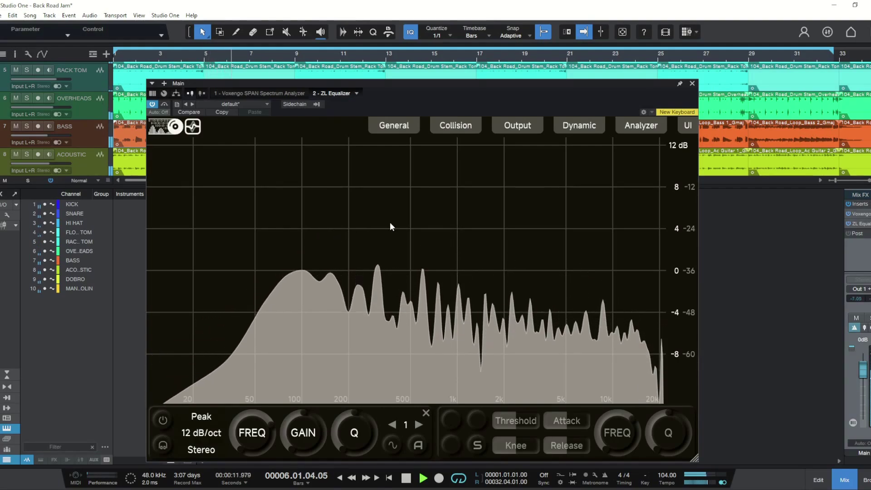
Step: Create a Peak band on the main bus EQ and place it at about 1908 Hz, 0 dB
{"action": "double_click", "coordinate": [431, 269]}
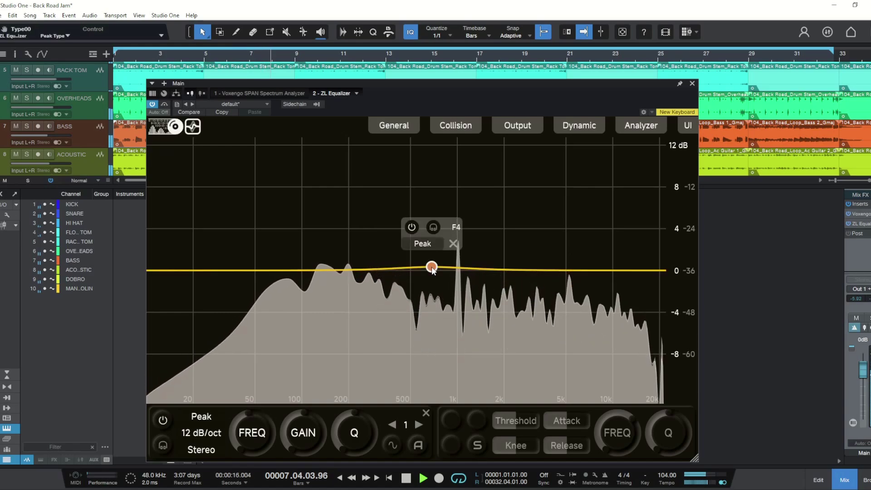
{"action": "left_click_drag", "start_coordinate": [432, 269], "coordinate": [501, 271]}
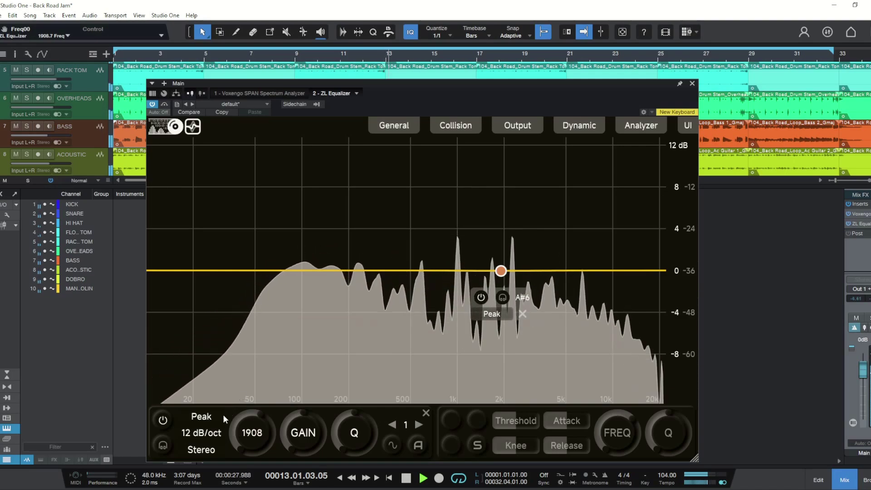
Step: Try Low Shelf, Low Pass and Band Pass on the band, settling on a 12 dB/oct Notch
{"action": "left_click", "coordinate": [205, 418]}
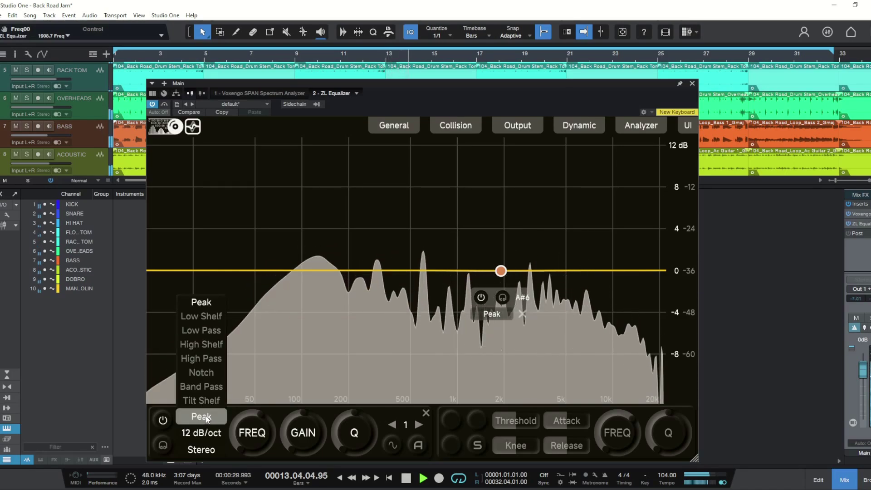
{"action": "left_click", "coordinate": [213, 317]}
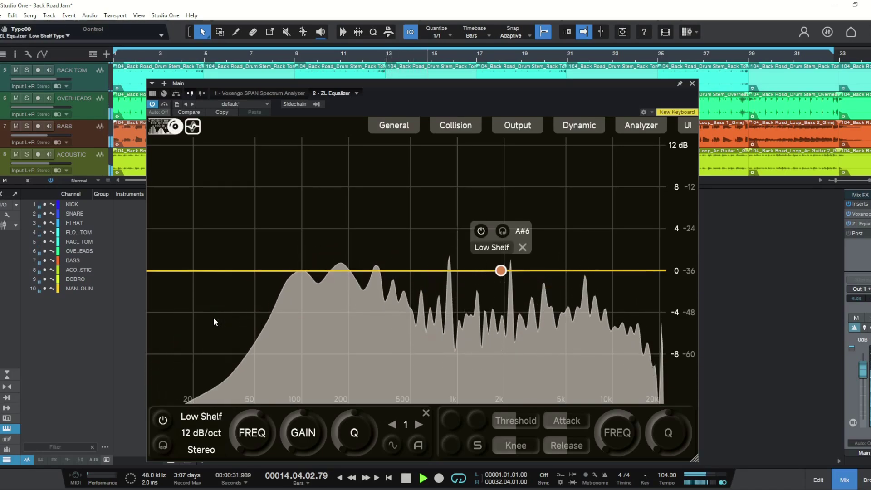
{"action": "mouse_move", "coordinate": [303, 408]}
{"action": "left_mouse_down"}
{"action": "mouse_move", "coordinate": [287, 428]}
{"action": "mouse_move", "coordinate": [293, 413]}
{"action": "left_mouse_up"}
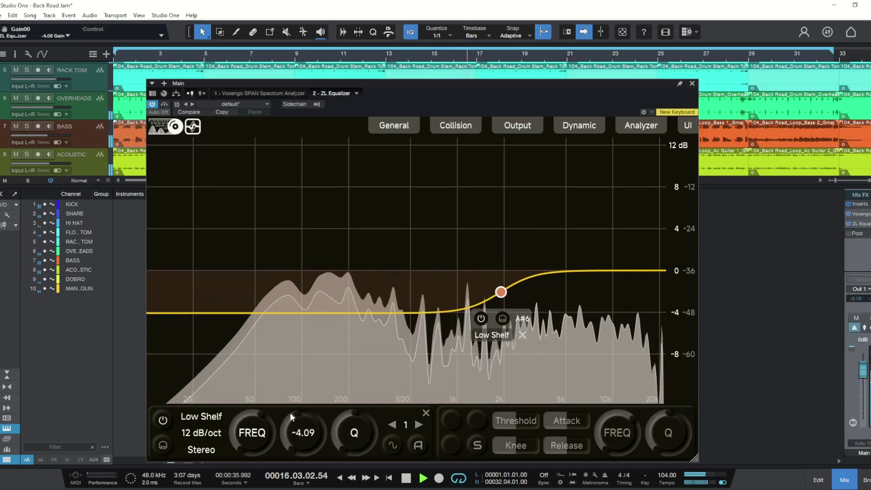
{"action": "left_click", "coordinate": [209, 418]}
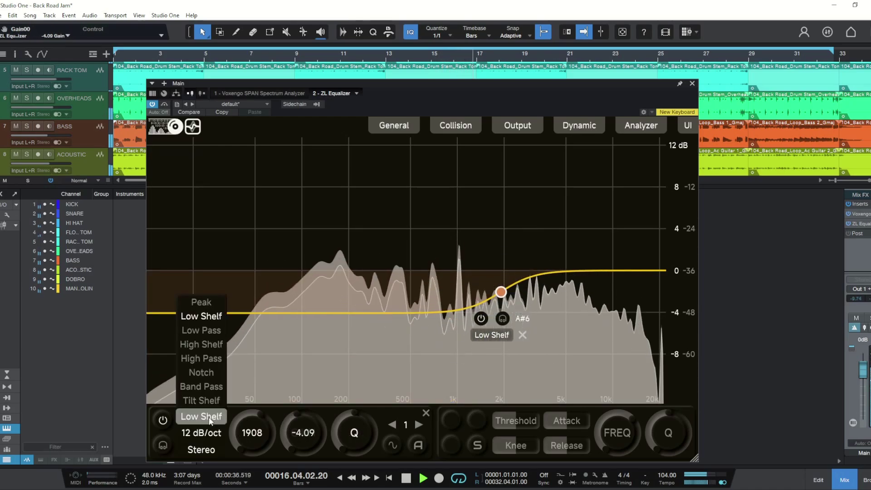
{"action": "left_click", "coordinate": [213, 331]}
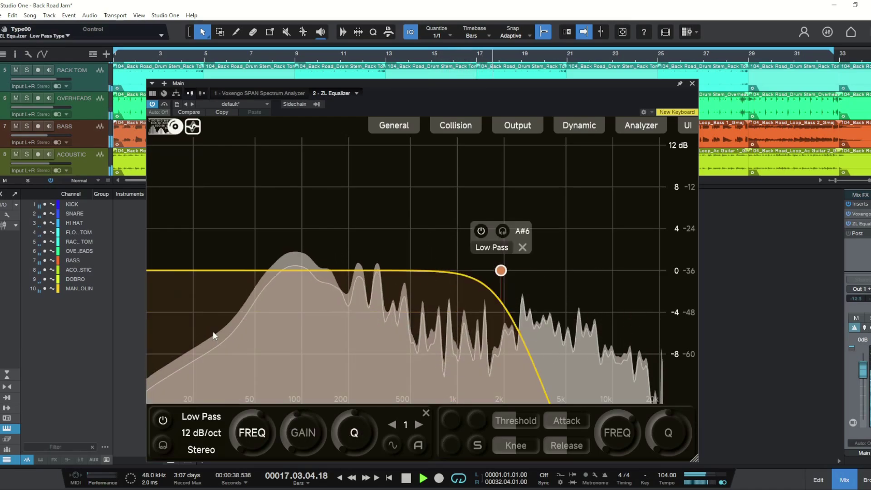
{"action": "left_click", "coordinate": [206, 418]}
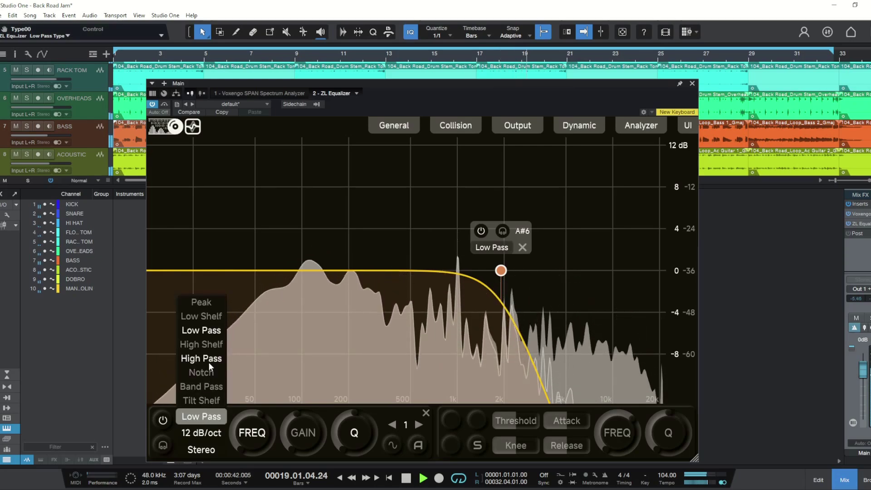
{"action": "left_click", "coordinate": [205, 385]}
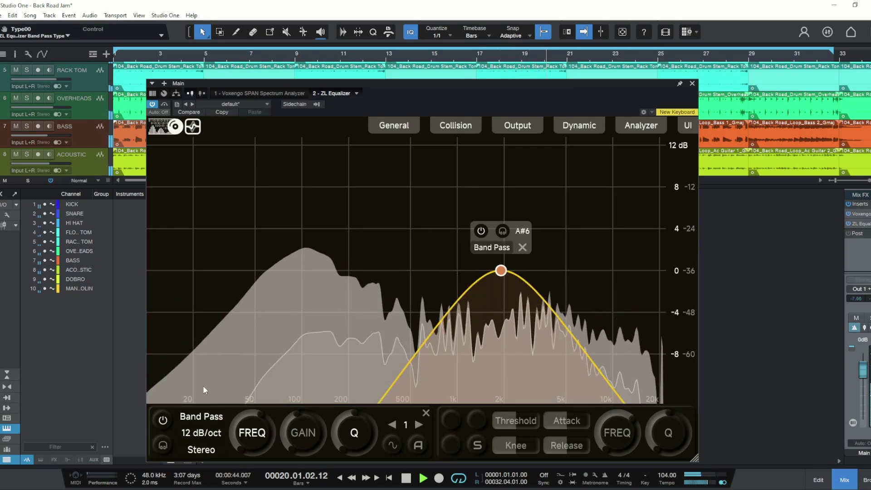
{"action": "left_click", "coordinate": [202, 418]}
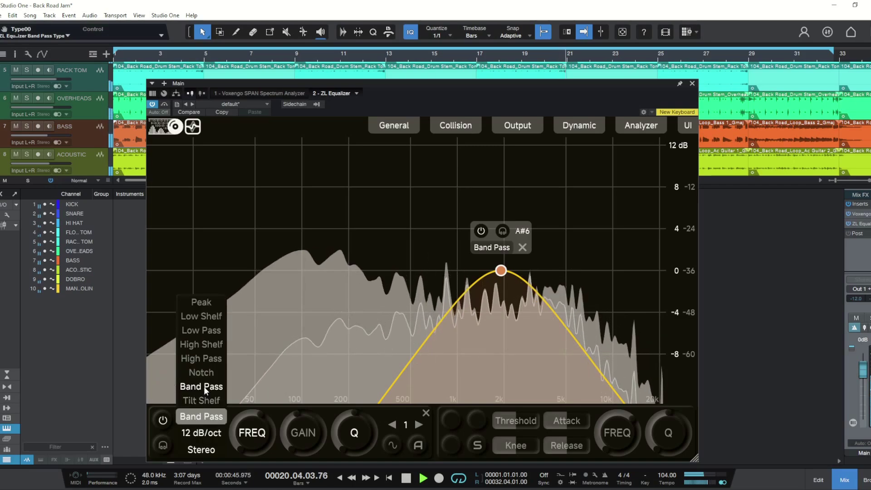
{"action": "left_click", "coordinate": [201, 373]}
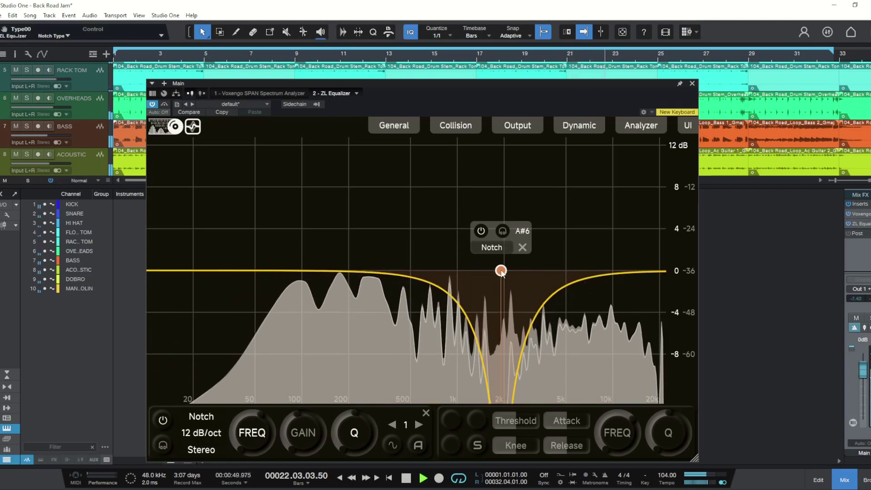
Step: Narrow the notch to Q 2.499 and lower it to 967.6 Hz
{"action": "left_click_drag", "start_coordinate": [501, 271], "coordinate": [497, 272]}
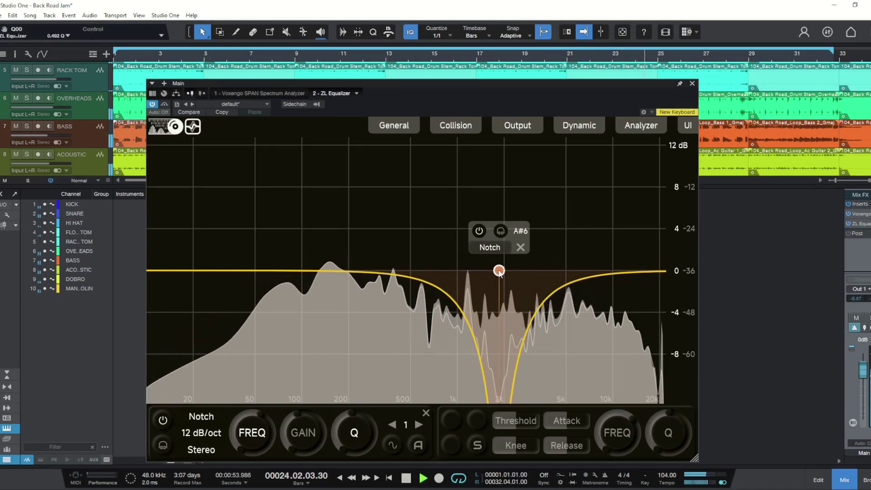
{"action": "scroll", "coordinate": [499, 271], "scroll_direction": "down", "scroll_amount": 3}
{"action": "scroll", "coordinate": [499, 271], "scroll_direction": "up", "scroll_amount": 5}
{"action": "mouse_move", "coordinate": [338, 410]}
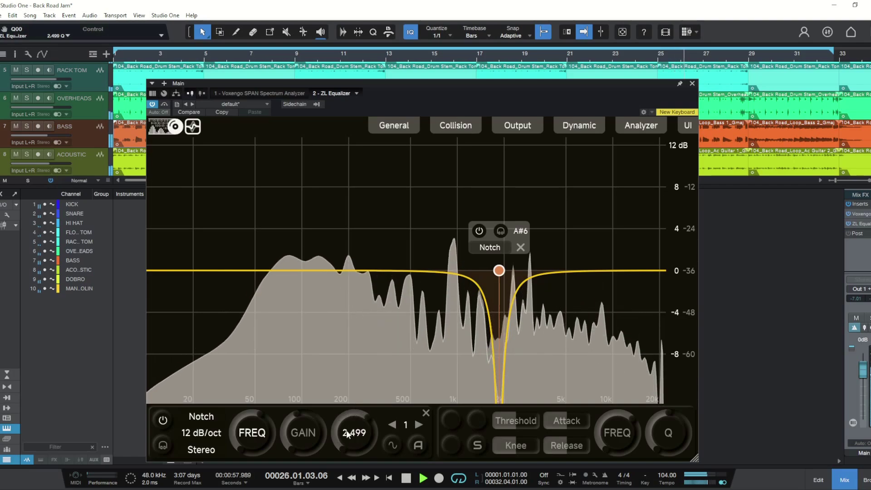
{"action": "left_click_drag", "start_coordinate": [499, 271], "coordinate": [455, 271]}
{"action": "mouse_move", "coordinate": [235, 414]}
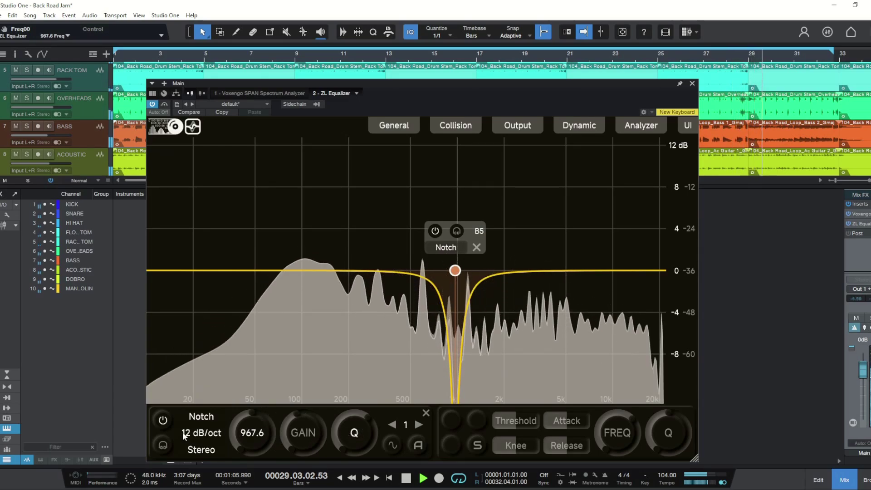
Step: Solo the notch band and sweep it down to about 650 Hz (E4) while listening
{"action": "left_click", "coordinate": [162, 447]}
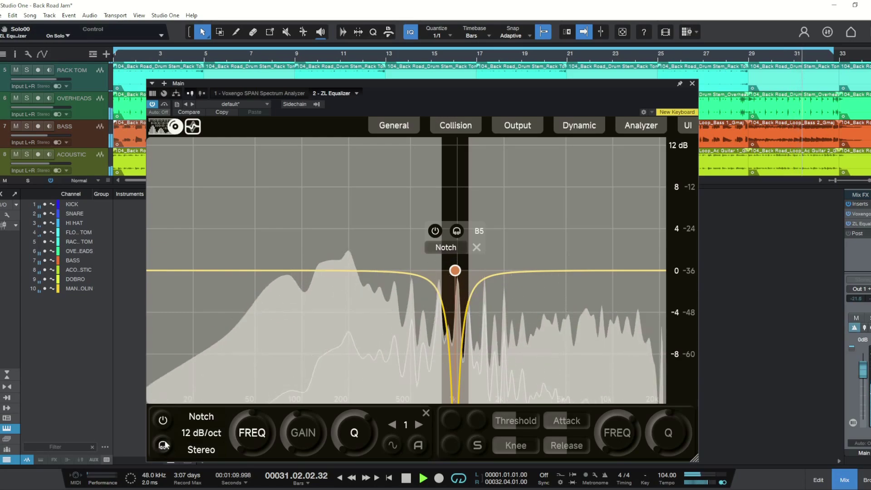
{"action": "left_click_drag", "start_coordinate": [453, 271], "coordinate": [428, 270]}
{"action": "left_click", "coordinate": [430, 231]}
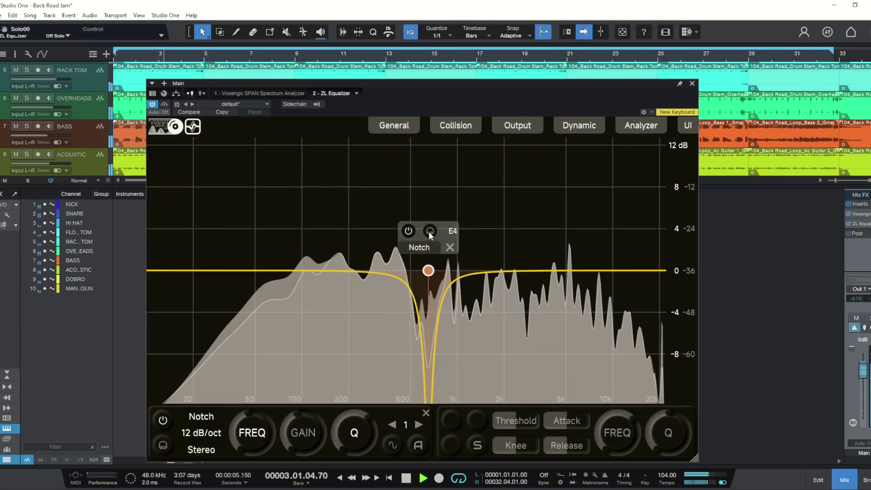
{"action": "left_click", "coordinate": [429, 231]}
Step: Toggle the band's bypass, then change it to a 12 dB/oct Tilt Shelf
{"action": "left_click", "coordinate": [407, 232]}
{"action": "left_click", "coordinate": [408, 232]}
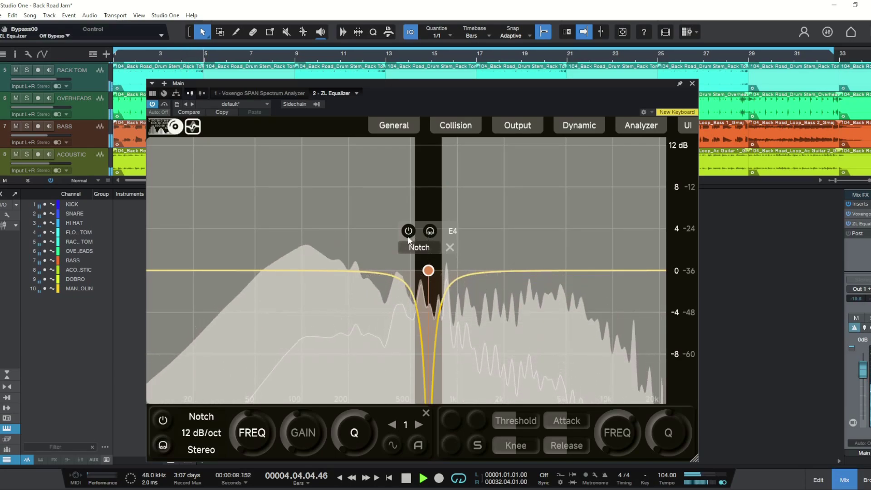
{"action": "left_click", "coordinate": [419, 248]}
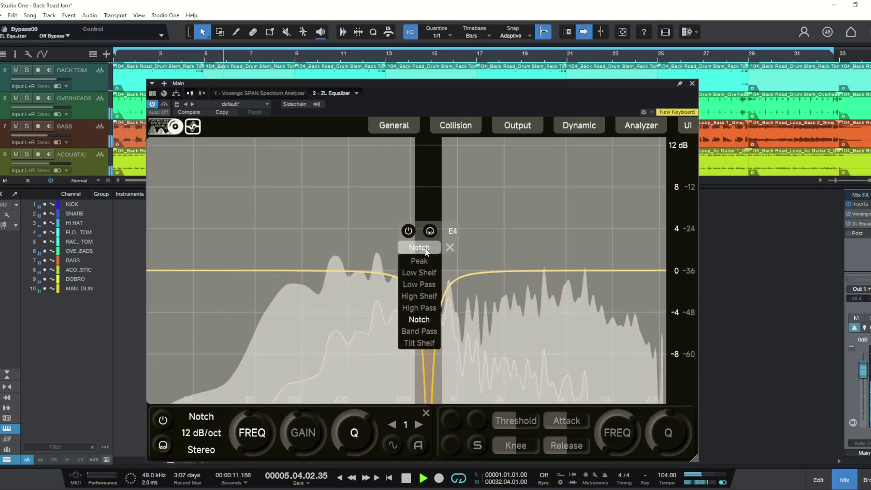
{"action": "left_click", "coordinate": [420, 342]}
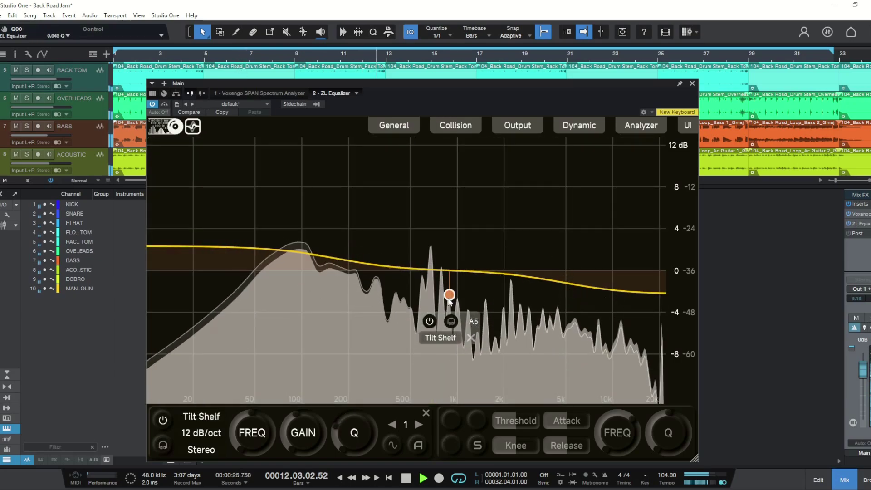
Step: Adjust the tilt shelf gain, then turn the band into a Peak cut with a 48 dB/oct slope
{"action": "left_click_drag", "start_coordinate": [289, 410], "coordinate": [299, 431]}
{"action": "left_click", "coordinate": [201, 416]}
{"action": "left_click", "coordinate": [207, 437]}
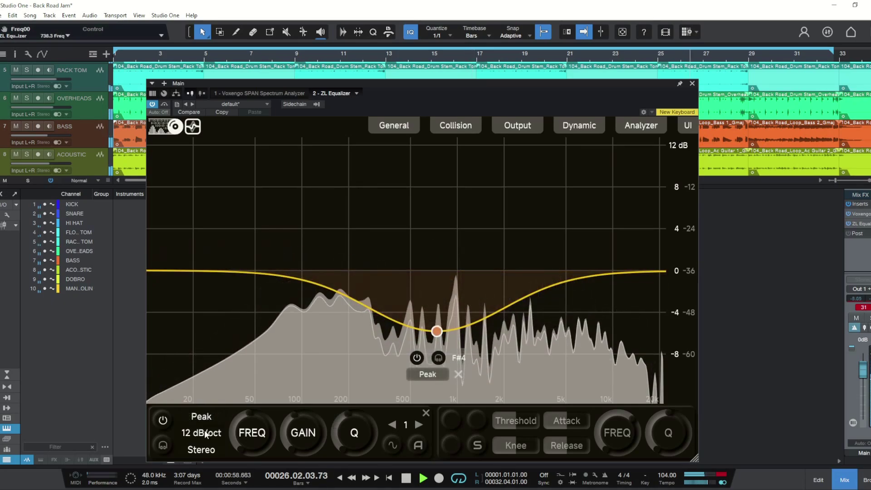
{"action": "left_click", "coordinate": [206, 436]}
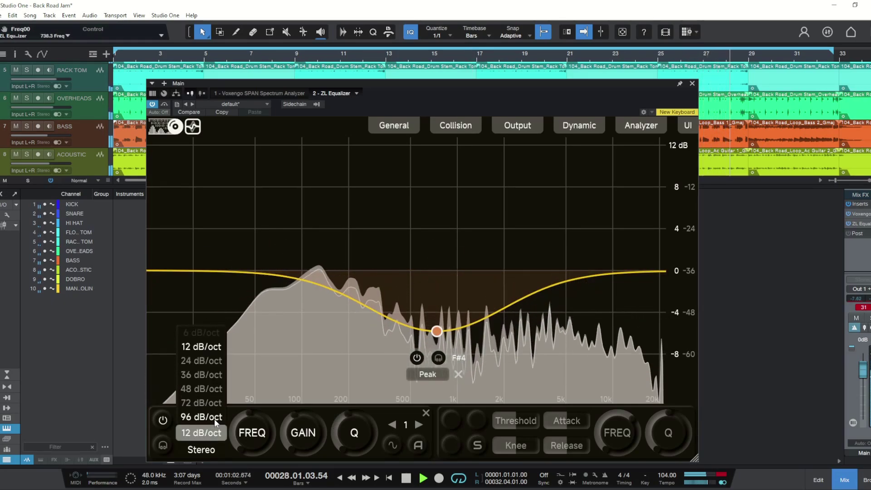
{"action": "left_click", "coordinate": [211, 391]}
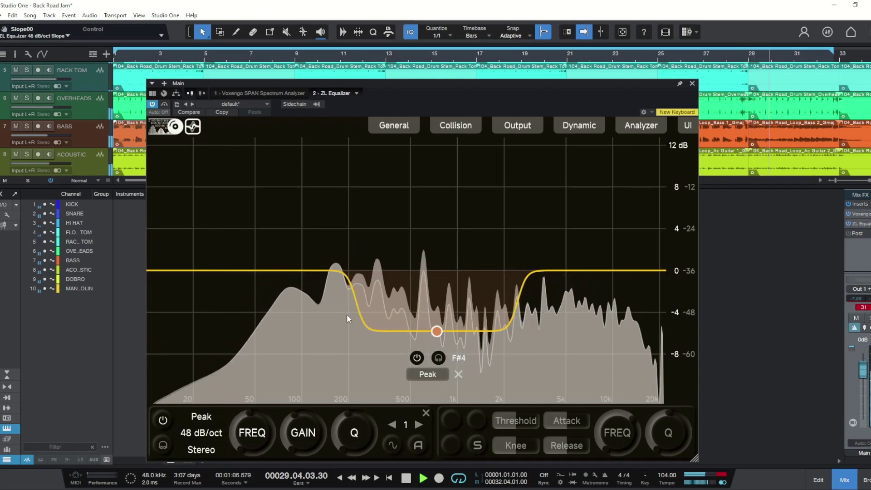
Step: Raise the Peak to about a 3.3 dB boost and settle on a 12 dB/oct slope after trying 72
{"action": "left_click_drag", "start_coordinate": [437, 331], "coordinate": [433, 236]}
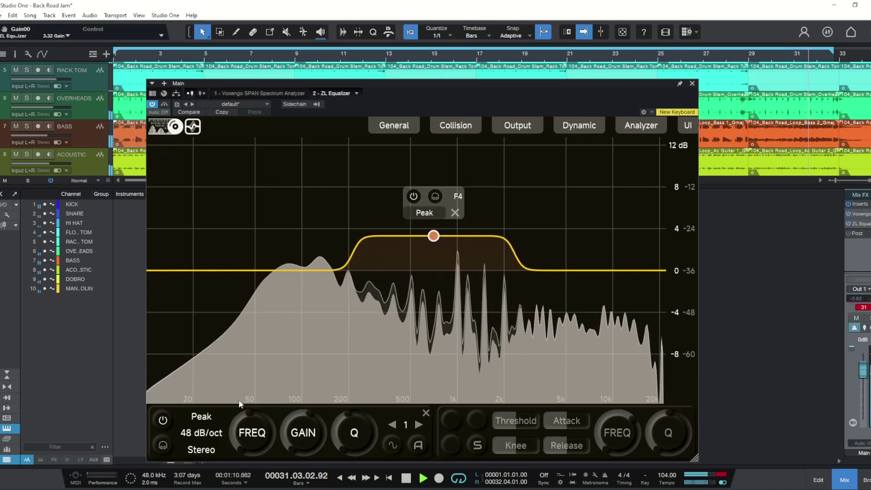
{"action": "left_click", "coordinate": [206, 432]}
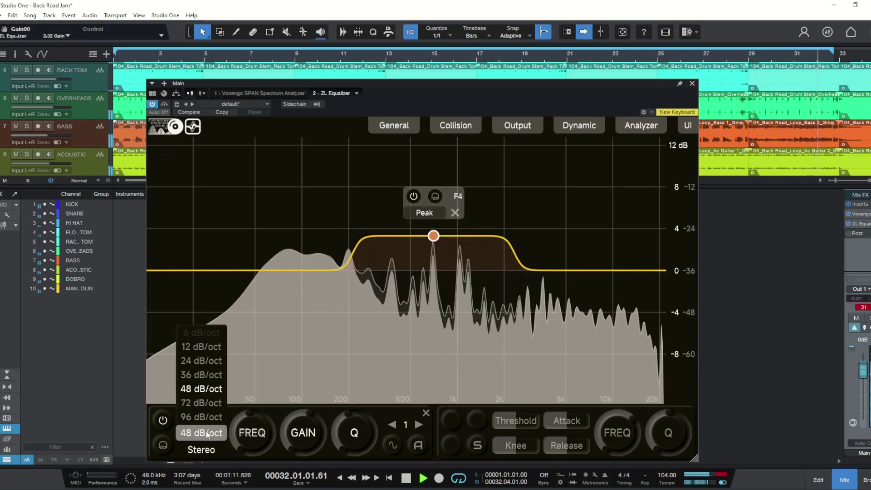
{"action": "left_click", "coordinate": [203, 402]}
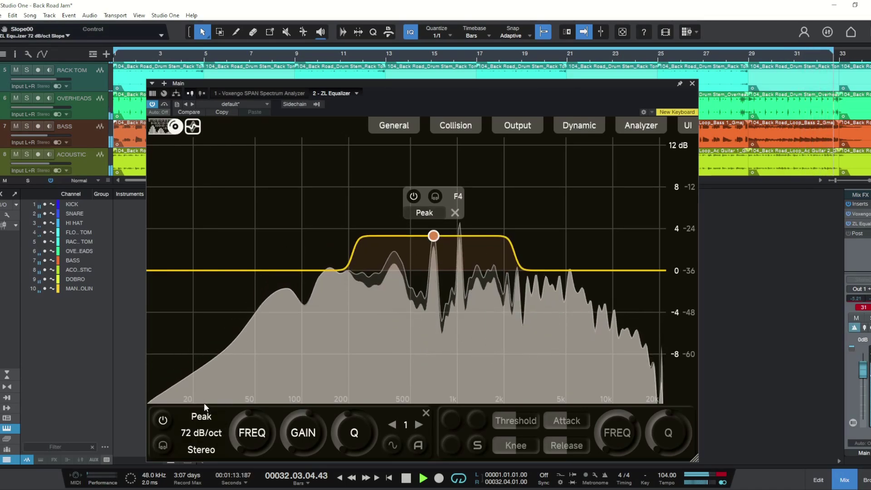
{"action": "left_click", "coordinate": [201, 433]}
{"action": "left_click", "coordinate": [201, 347]}
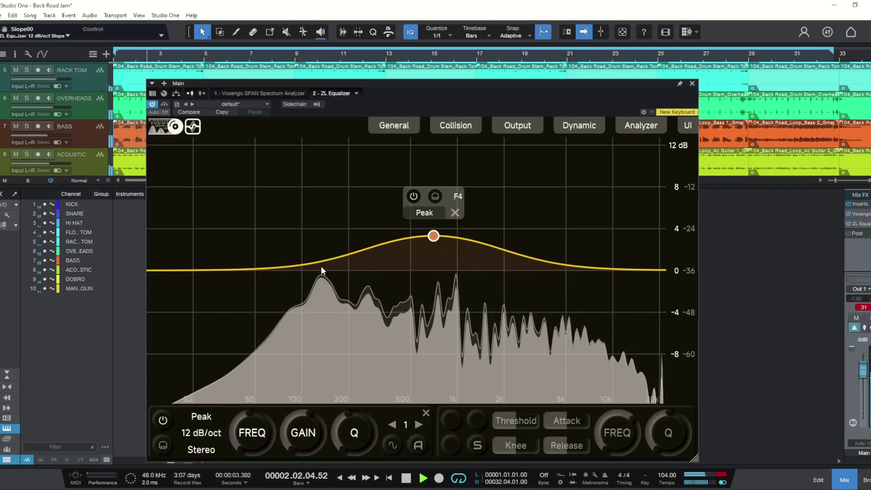
Step: Pull the bell into a cut near G2, steepen it to 96 dB/oct, and make it a Low Shelf
{"action": "left_click_drag", "start_coordinate": [437, 236], "coordinate": [351, 321]}
{"action": "scroll", "coordinate": [349, 319], "scroll_direction": "up", "scroll_amount": 5}
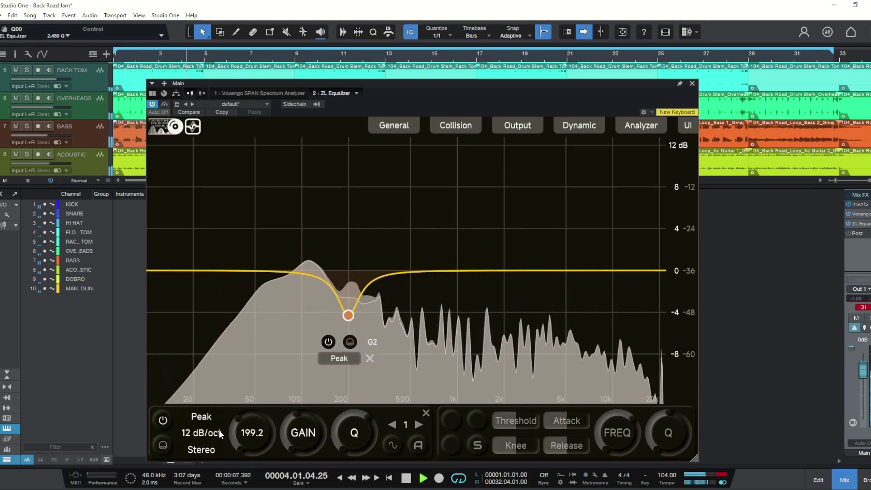
{"action": "left_click", "coordinate": [204, 433]}
{"action": "left_click", "coordinate": [201, 417]}
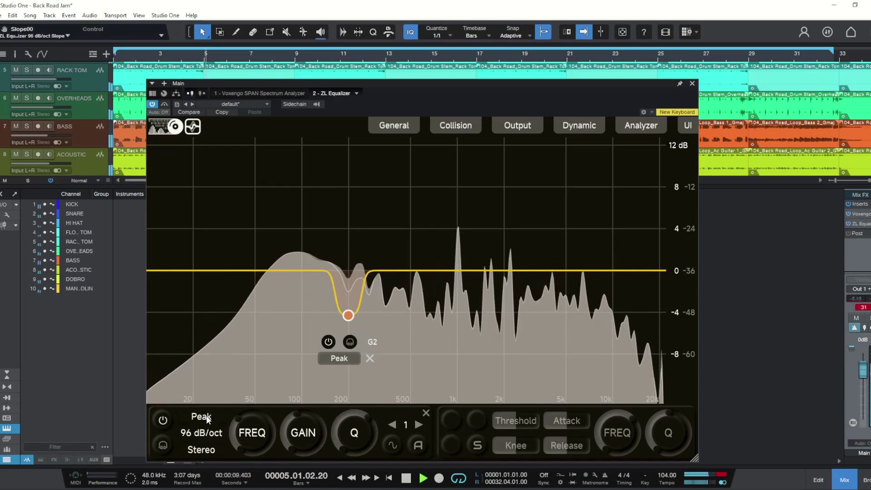
{"action": "left_click", "coordinate": [201, 416]}
{"action": "left_click", "coordinate": [201, 399]}
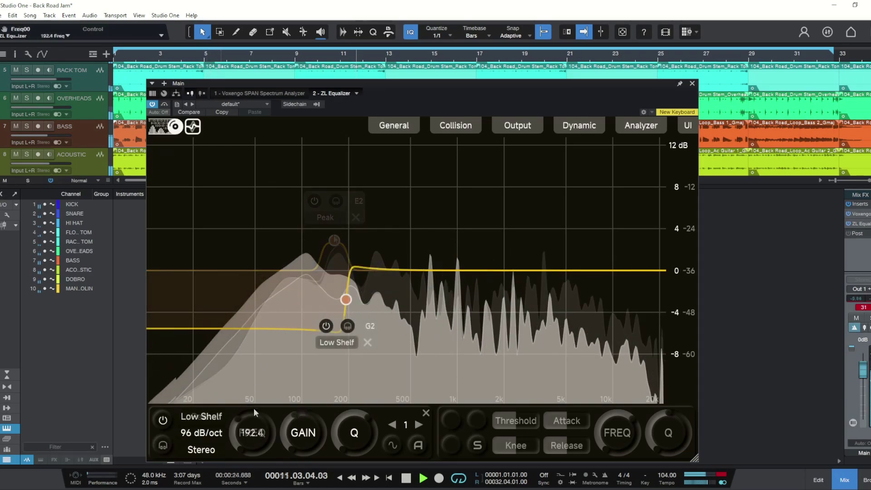
Step: Set the low shelf slope to 36, then 6 dB/oct, and bring it back near 0 dB around 268 Hz
{"action": "left_click", "coordinate": [208, 435]}
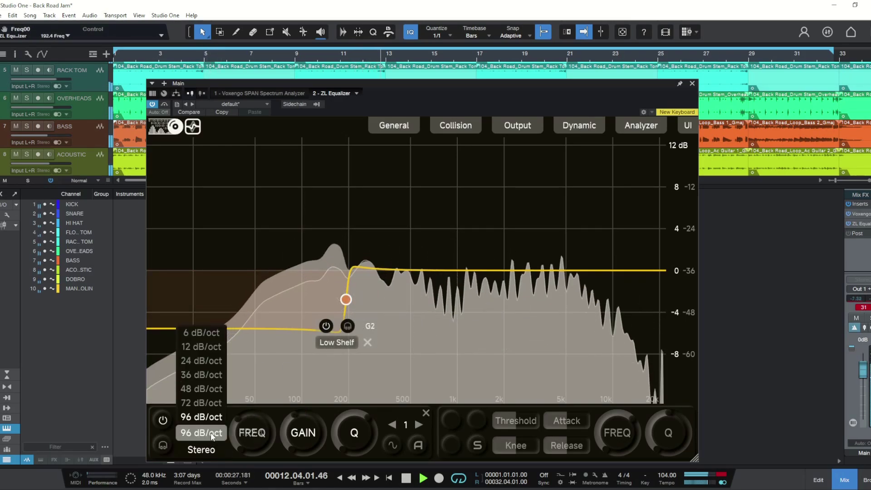
{"action": "left_click", "coordinate": [205, 379]}
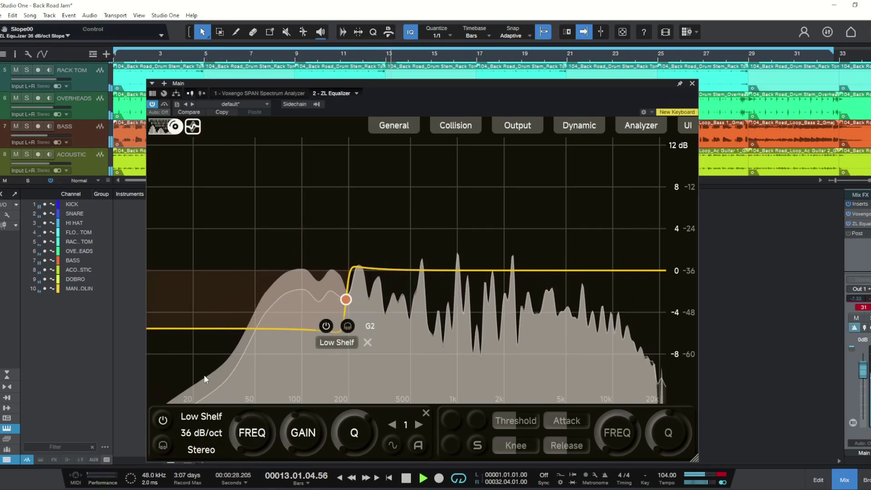
{"action": "left_click", "coordinate": [201, 433]}
{"action": "left_click", "coordinate": [207, 332]}
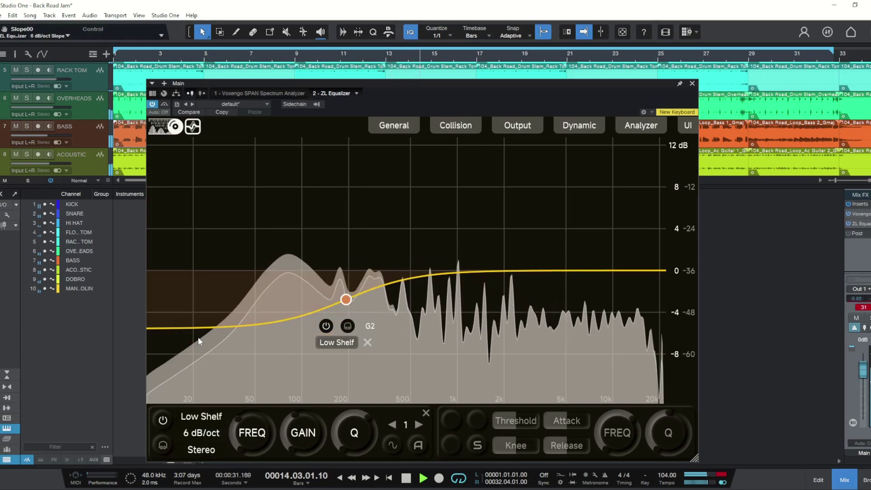
{"action": "left_click_drag", "start_coordinate": [345, 301], "coordinate": [369, 278]}
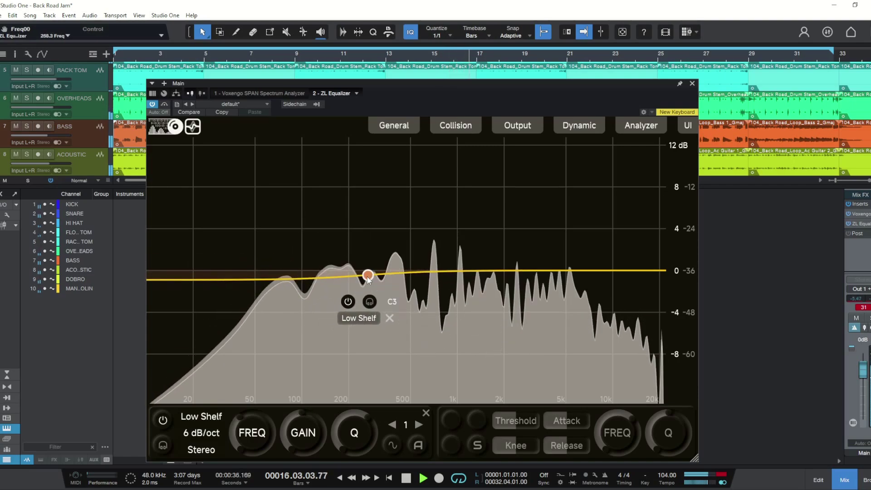
Step: Delete the low shelf band and add seven new bands across the curve from highs to lows
{"action": "left_click", "coordinate": [391, 317]}
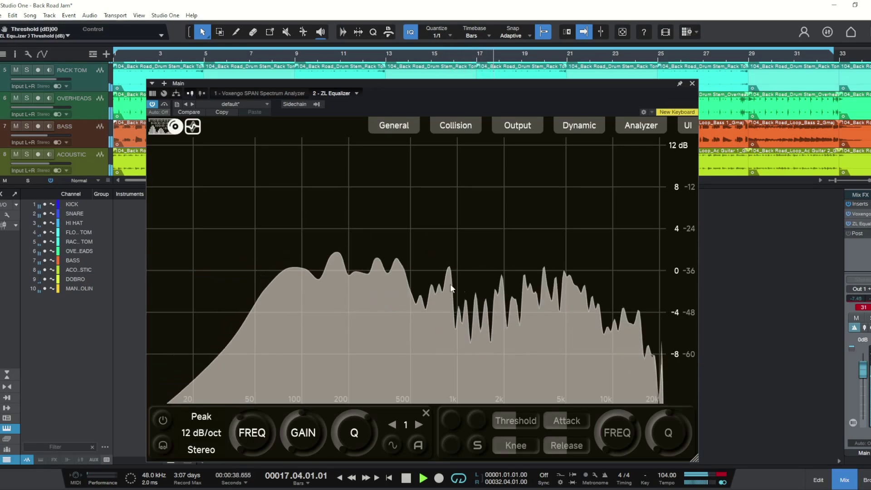
{"action": "double_click", "coordinate": [586, 272]}
{"action": "double_click", "coordinate": [535, 276]}
{"action": "double_click", "coordinate": [481, 277]}
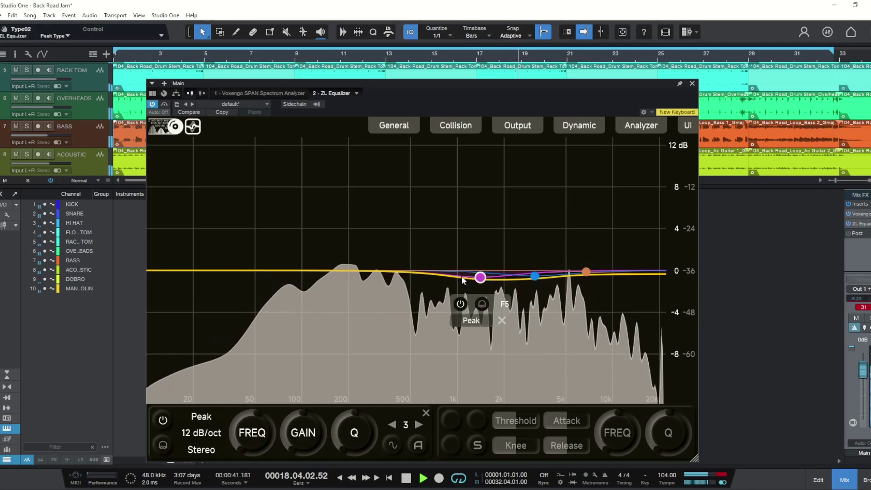
{"action": "double_click", "coordinate": [415, 271]}
{"action": "double_click", "coordinate": [359, 268]}
{"action": "double_click", "coordinate": [307, 272]}
{"action": "double_click", "coordinate": [255, 269]}
Step: Make band 2 a narrow notch and sweep it up to about 8.6 kHz
{"action": "scroll", "coordinate": [611, 270], "scroll_direction": "up", "scroll_amount": 5}
{"action": "mouse_move", "coordinate": [535, 276]}
{"action": "left_mouse_down"}
{"action": "mouse_move", "coordinate": [611, 271]}
{"action": "mouse_move", "coordinate": [520, 270]}
{"action": "mouse_move", "coordinate": [528, 270]}
{"action": "left_mouse_up"}
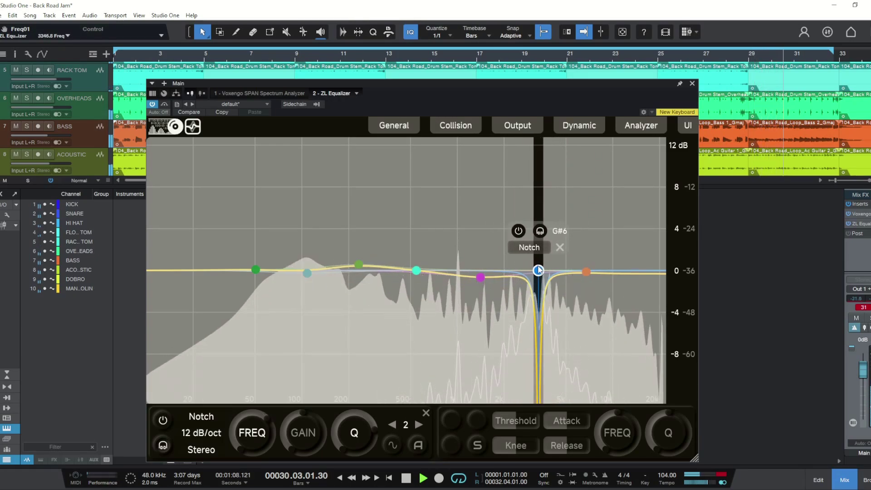
{"action": "left_click_drag", "start_coordinate": [538, 271], "coordinate": [613, 271]}
{"action": "left_click", "coordinate": [358, 266]}
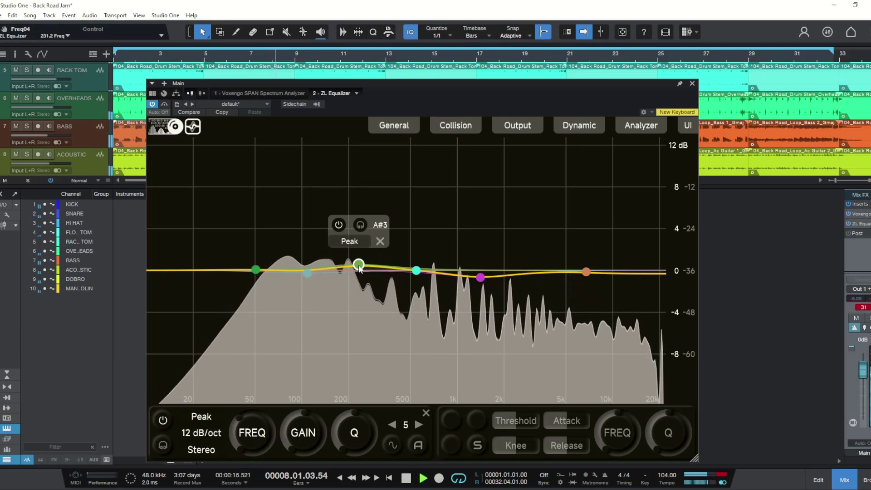
Step: Enable dynamics on green band 5 and drag its target gain down for a deeper cut
{"action": "left_click", "coordinate": [393, 445]}
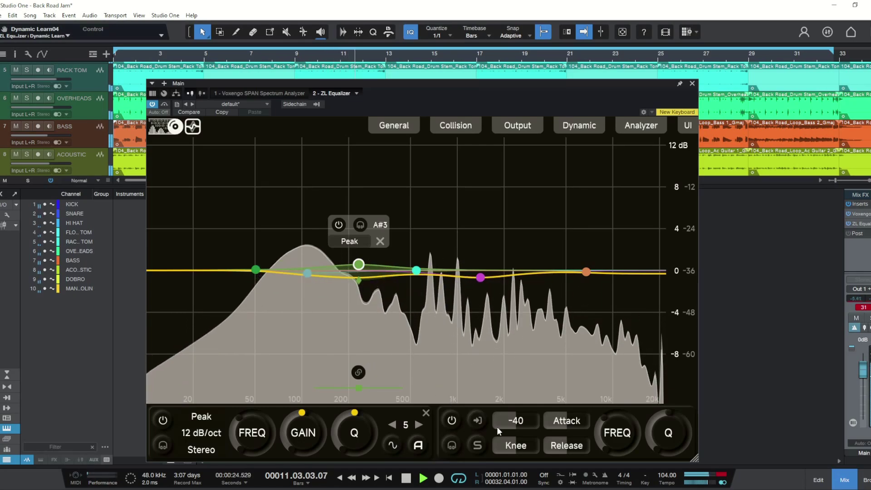
{"action": "mouse_move", "coordinate": [567, 449]}
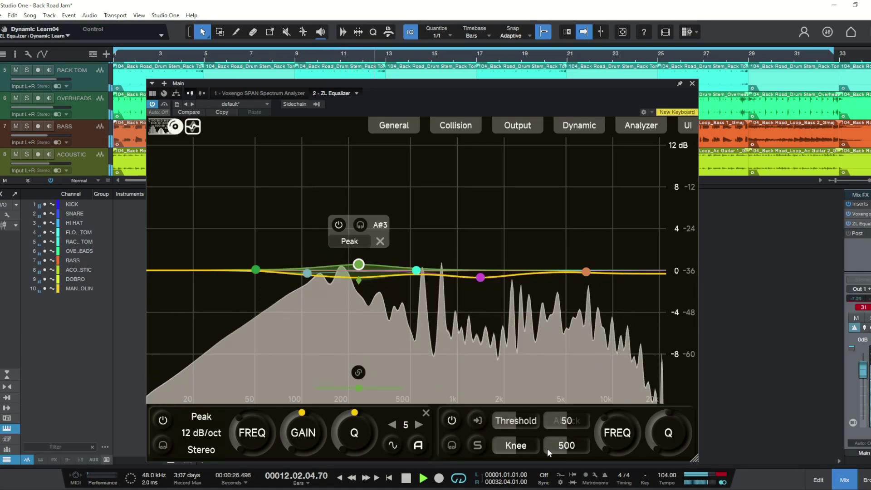
{"action": "mouse_move", "coordinate": [519, 447]}
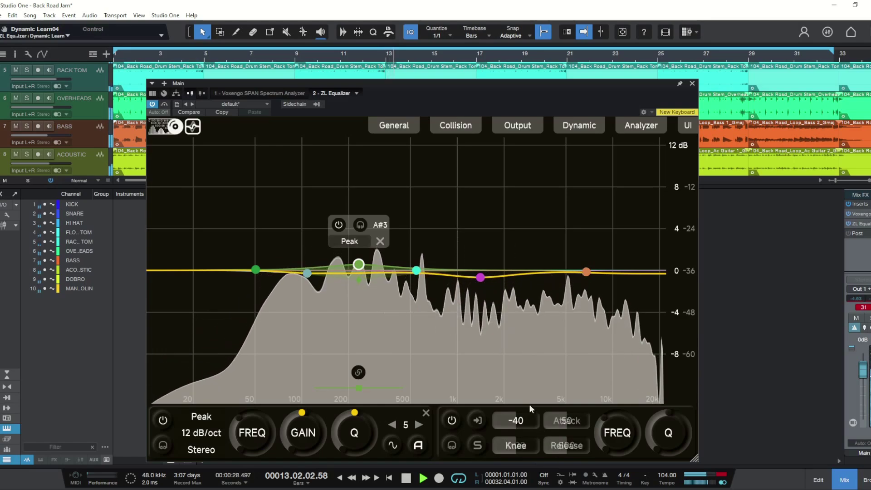
{"action": "left_click_drag", "start_coordinate": [362, 283], "coordinate": [359, 372]}
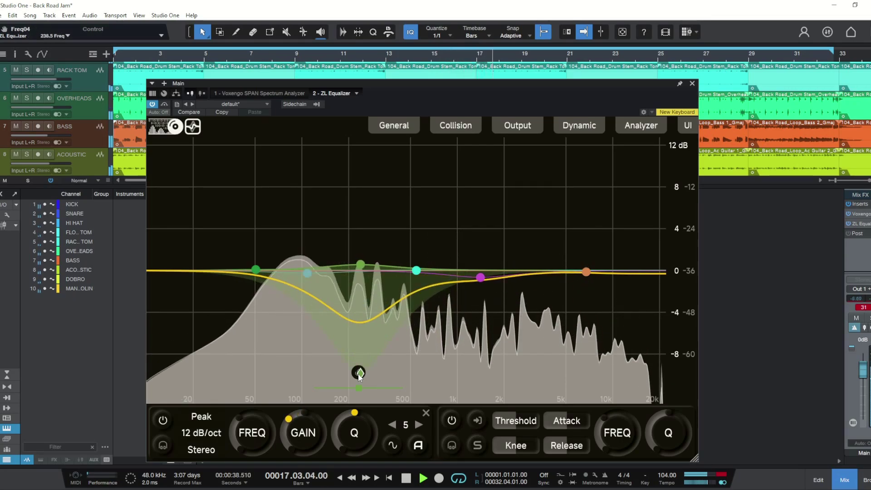
Step: Tune the dynamic threshold to -31.7 dB and nudge the band down to about 229 Hz
{"action": "mouse_move", "coordinate": [502, 426]}
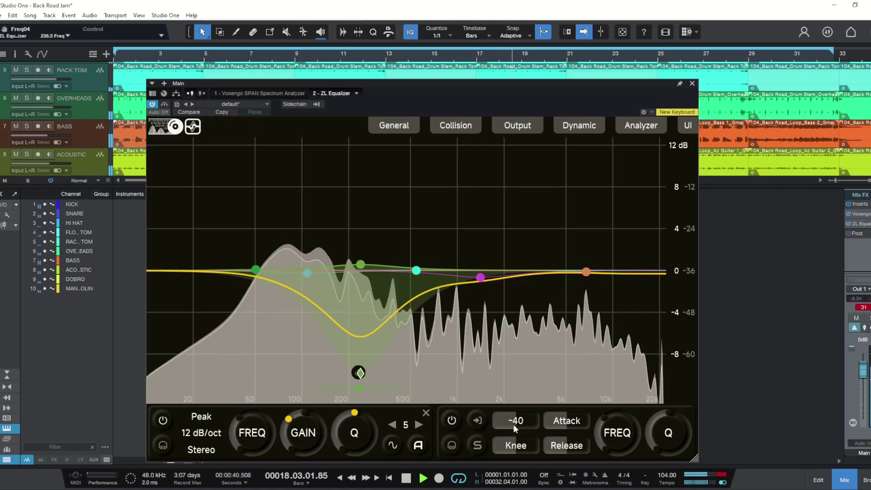
{"action": "left_click_drag", "start_coordinate": [509, 425], "coordinate": [362, 354]}
{"action": "mouse_move", "coordinate": [505, 422]}
{"action": "left_click_drag", "start_coordinate": [504, 422], "coordinate": [519, 422]}
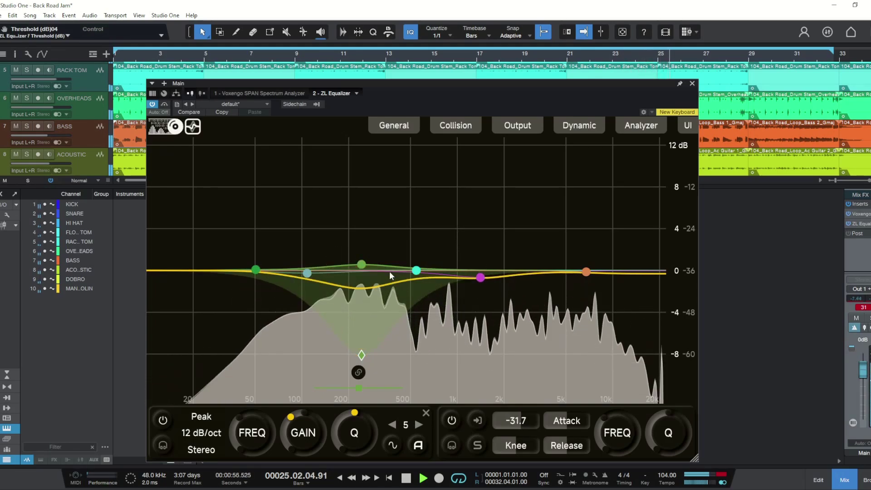
{"action": "left_click", "coordinate": [361, 355]}
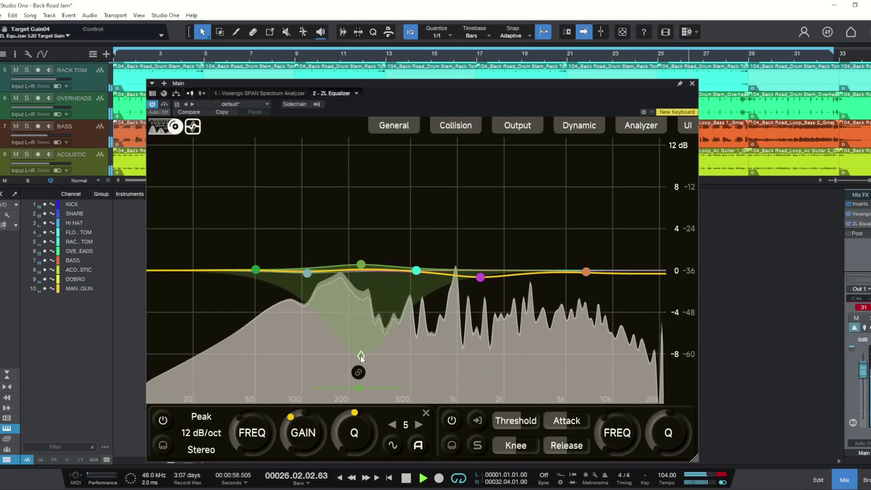
{"action": "left_click_drag", "start_coordinate": [360, 355], "coordinate": [358, 357]}
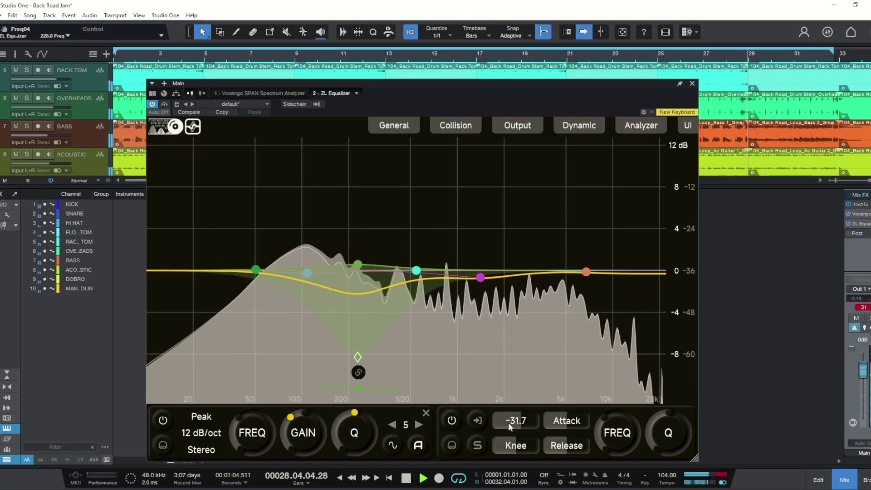
Step: Learn the 229 Hz dynamic band's threshold from playback (-26.9 dB) and shorten its release
{"action": "left_click", "coordinate": [417, 446]}
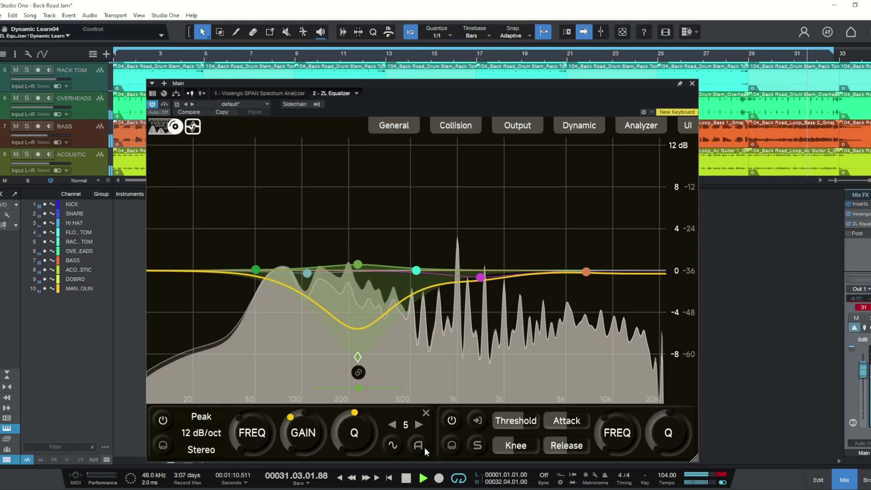
{"action": "left_click", "coordinate": [420, 448]}
{"action": "left_click", "coordinate": [424, 446]}
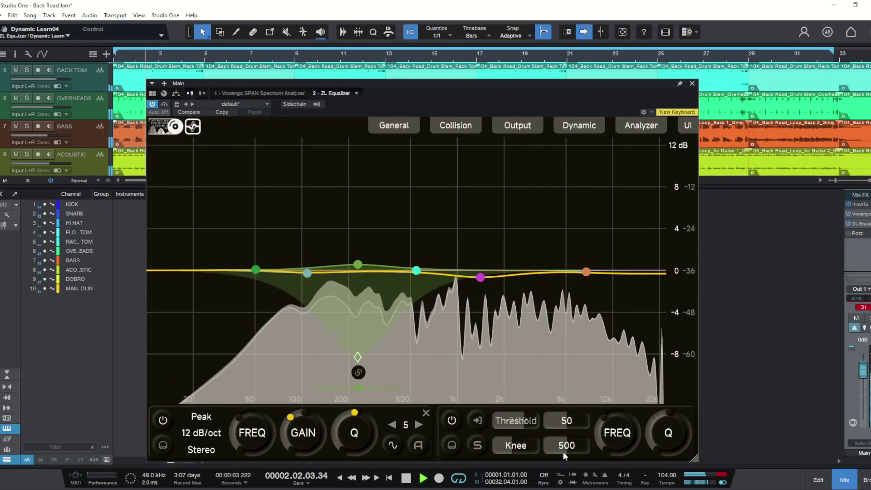
{"action": "left_click_drag", "start_coordinate": [562, 451], "coordinate": [550, 426]}
{"action": "mouse_move", "coordinate": [565, 422]}
Step: Move the dynamic band to about 5 kHz and set its attack to 1.7 ms
{"action": "left_click_drag", "start_coordinate": [358, 264], "coordinate": [566, 273]}
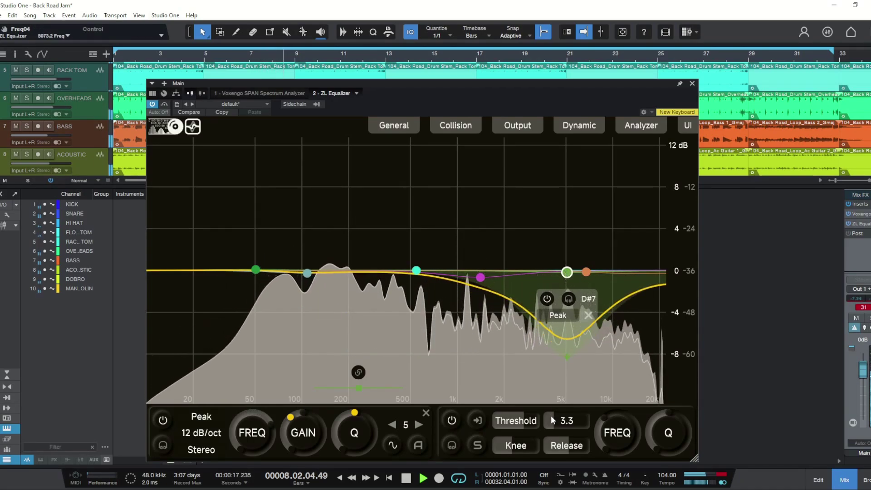
{"action": "left_click_drag", "start_coordinate": [550, 415], "coordinate": [556, 448]}
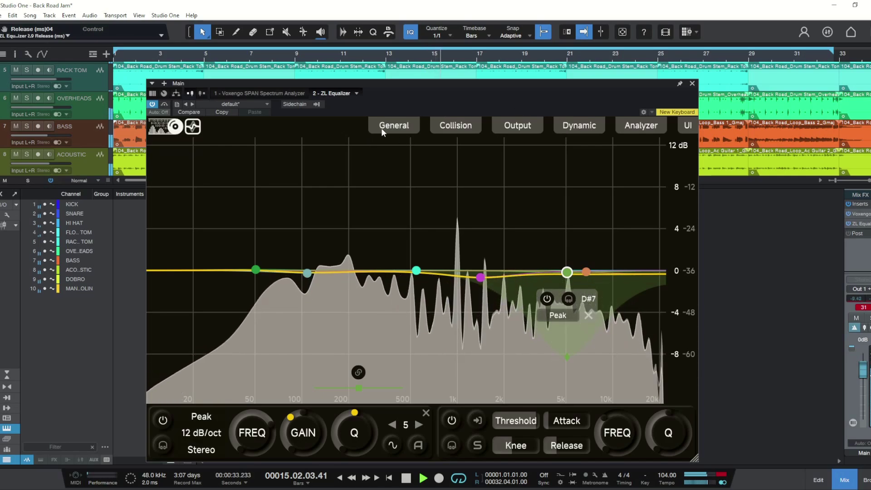
Step: Try collision detection with strength about 0.475, then set detection to OFF
{"action": "mouse_move", "coordinate": [405, 129]}
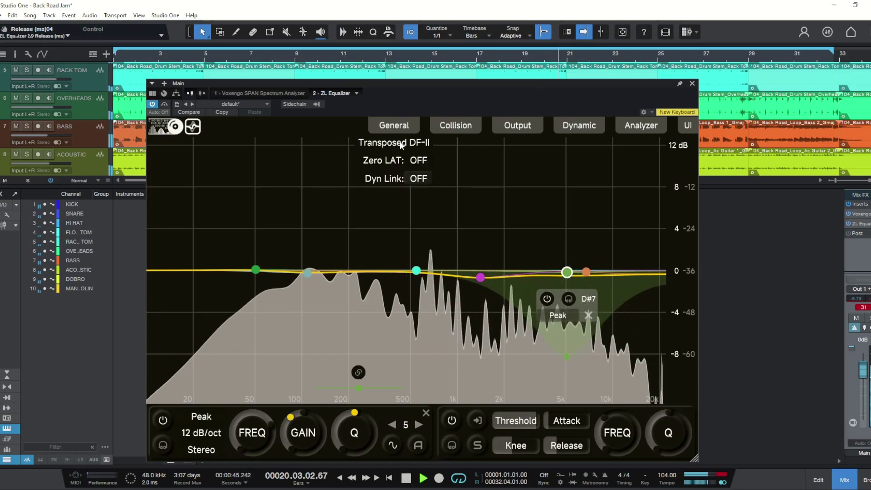
{"action": "left_click", "coordinate": [460, 125]}
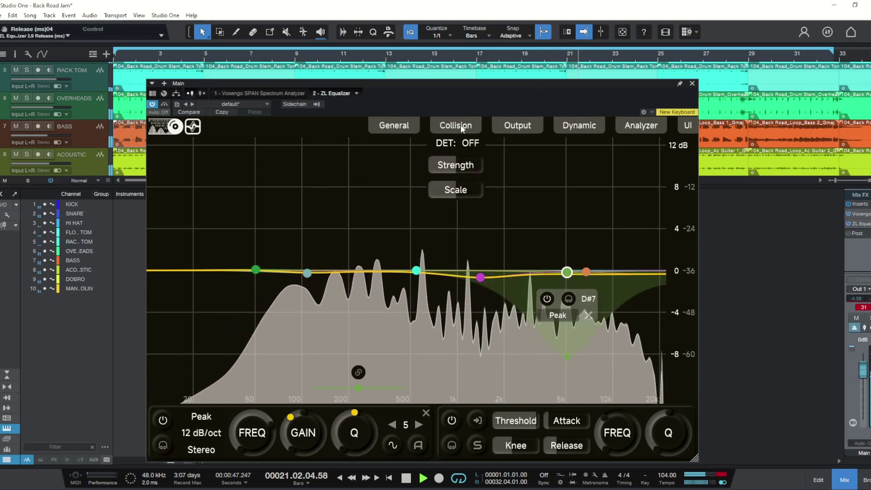
{"action": "mouse_move", "coordinate": [460, 167]}
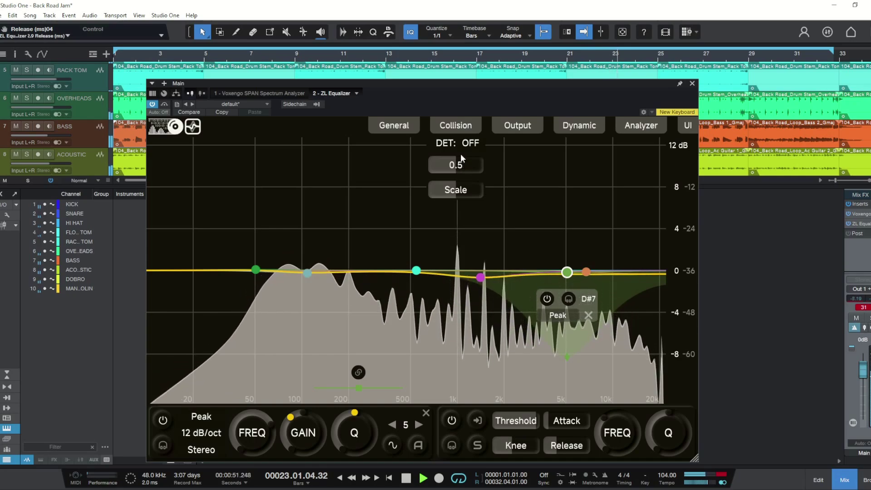
{"action": "left_click", "coordinate": [470, 143]}
{"action": "left_click", "coordinate": [471, 173]}
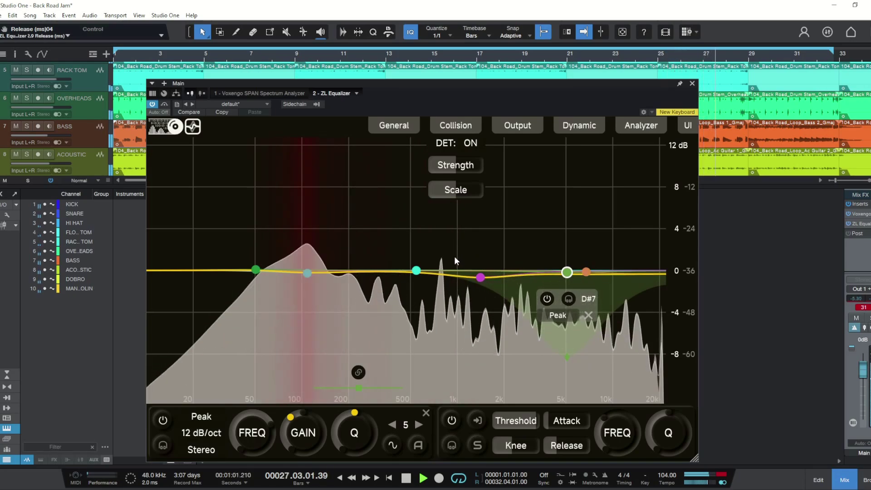
{"action": "mouse_move", "coordinate": [473, 166]}
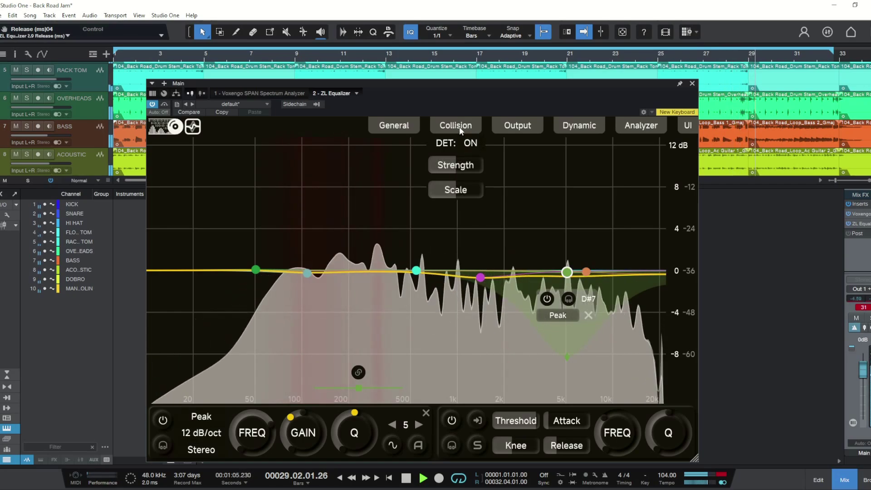
{"action": "scroll", "coordinate": [451, 167], "scroll_direction": "down", "scroll_amount": 1}
{"action": "left_click_drag", "start_coordinate": [451, 167], "coordinate": [452, 190]}
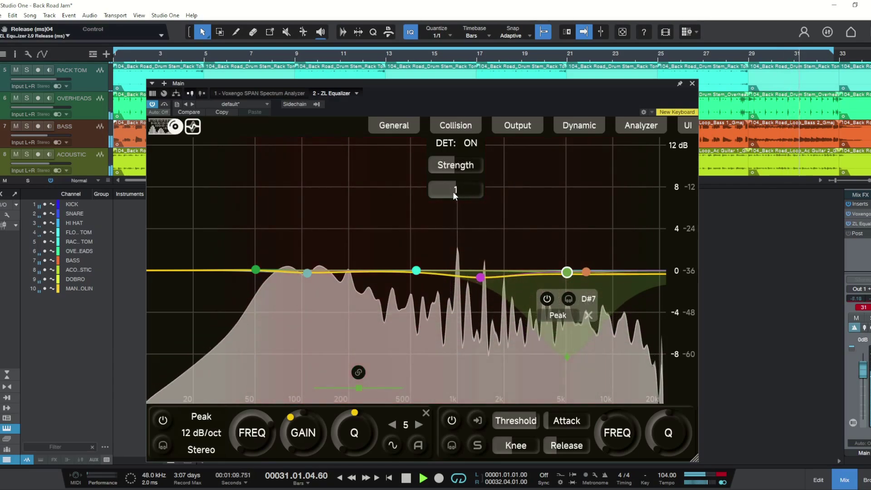
{"action": "left_click", "coordinate": [470, 143]}
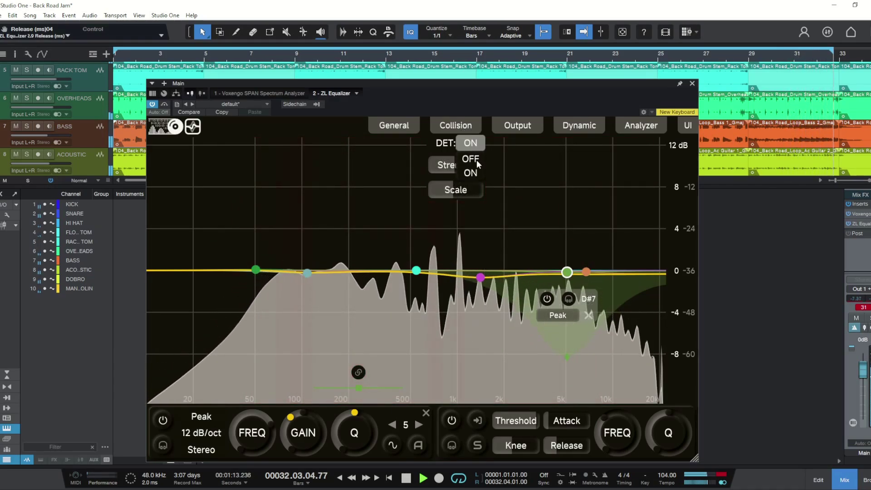
{"action": "left_click", "coordinate": [476, 160]}
Step: In the Output settings, turn static gain compensation (SGC) on, then back off
{"action": "left_click", "coordinate": [517, 126]}
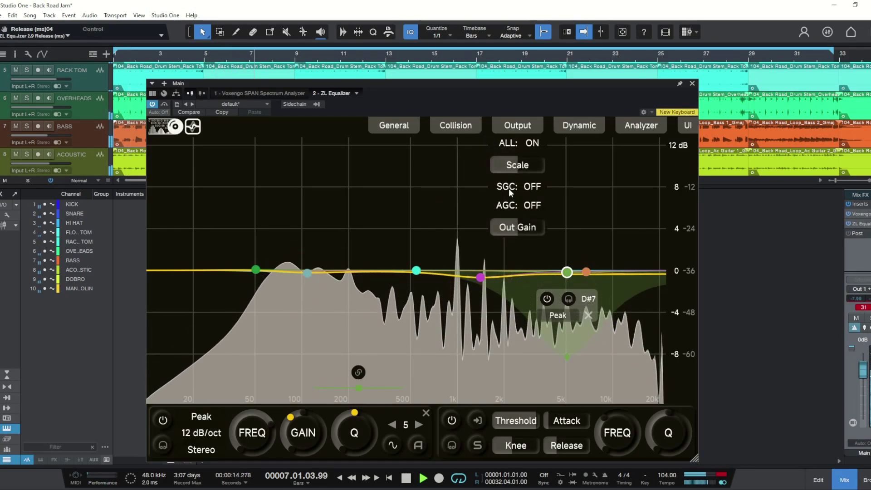
{"action": "left_click", "coordinate": [532, 188]}
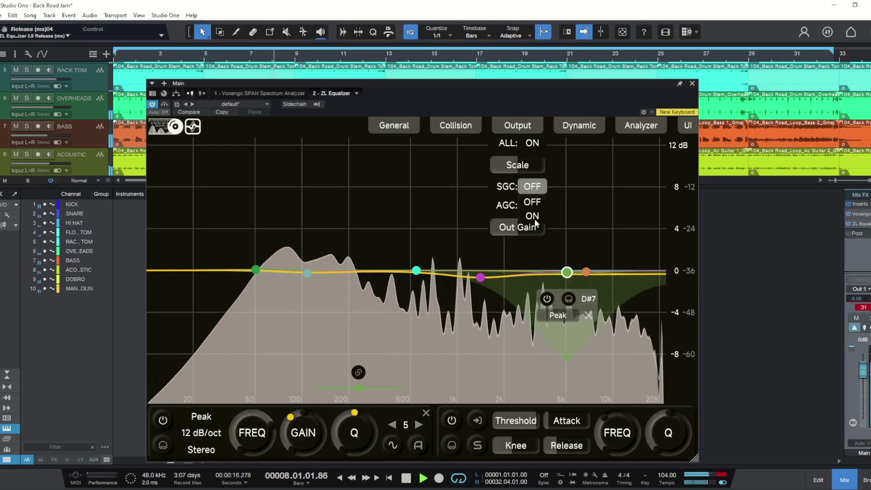
{"action": "left_click", "coordinate": [530, 209]}
{"action": "mouse_move", "coordinate": [534, 223]}
{"action": "left_click", "coordinate": [532, 187]}
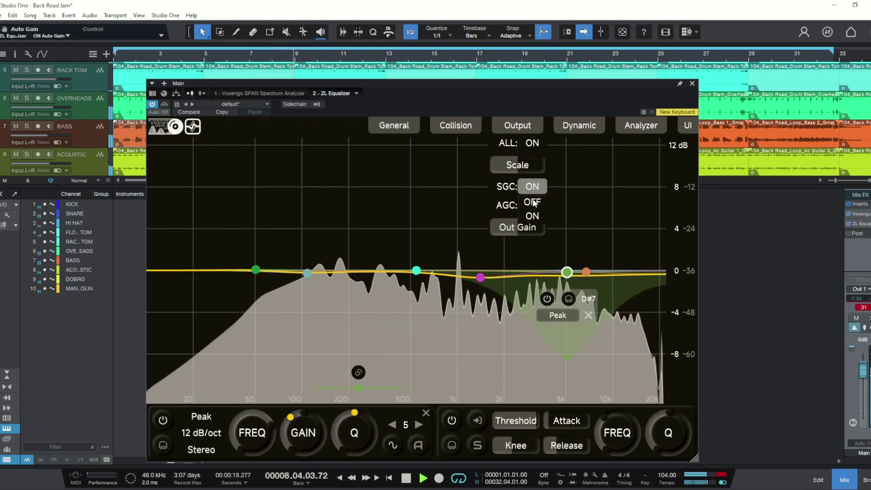
{"action": "left_click", "coordinate": [533, 203]}
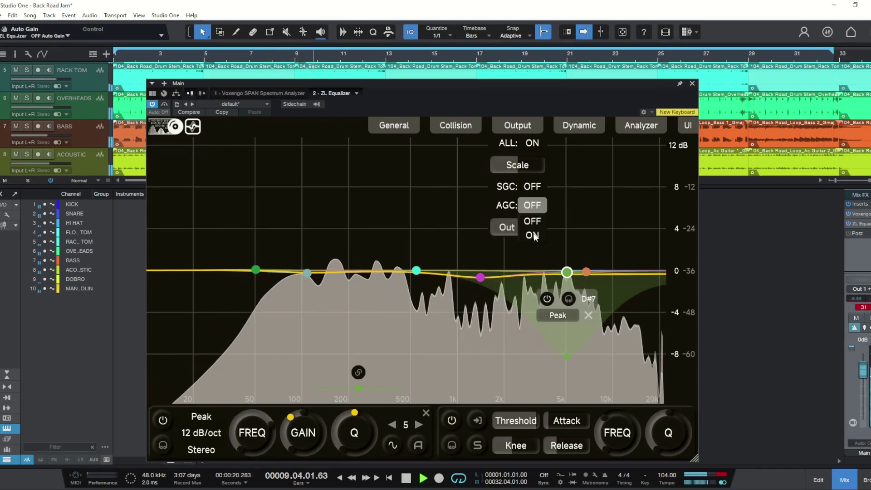
Step: Try automatic gain compensation (AGC), then switch it back off
{"action": "left_click", "coordinate": [532, 235]}
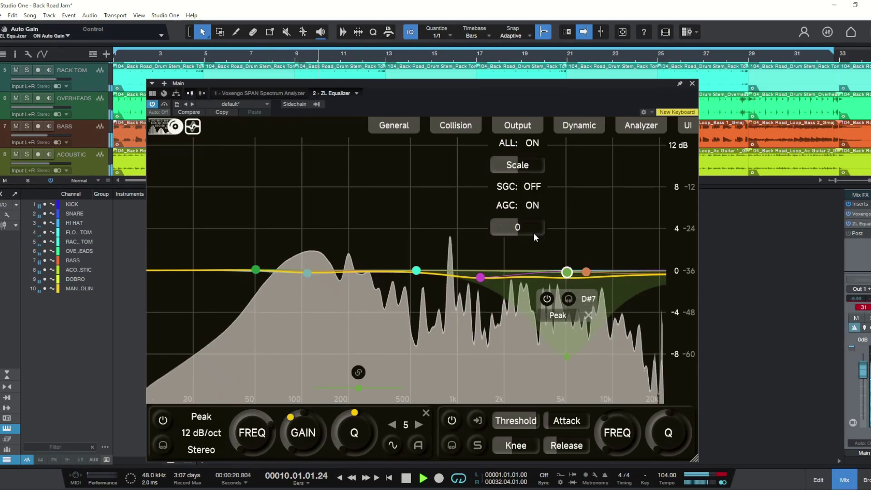
{"action": "left_click", "coordinate": [532, 206]}
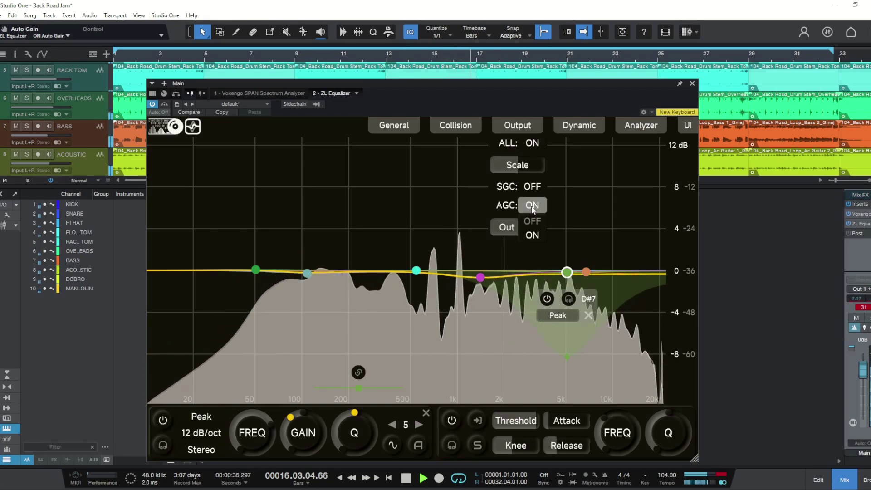
{"action": "left_click", "coordinate": [537, 222]}
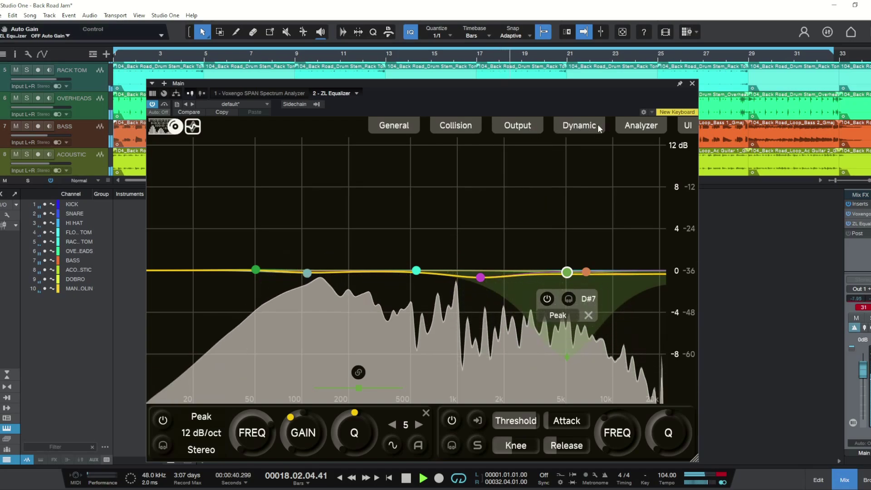
Step: Set dynamic lookahead to about 23.7 and RMS to about 10.8, nudging the 5 kHz band slightly below 0 dB
{"action": "mouse_move", "coordinate": [576, 129]}
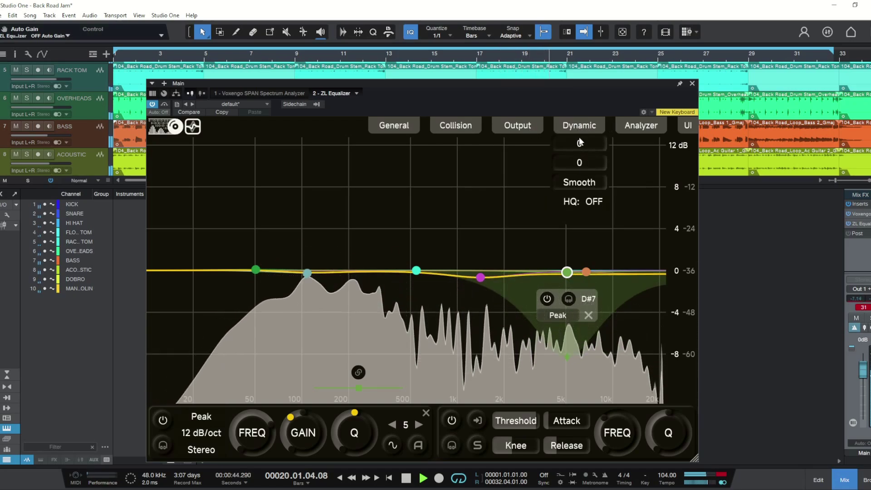
{"action": "scroll", "coordinate": [573, 144], "scroll_direction": "up", "scroll_amount": 8}
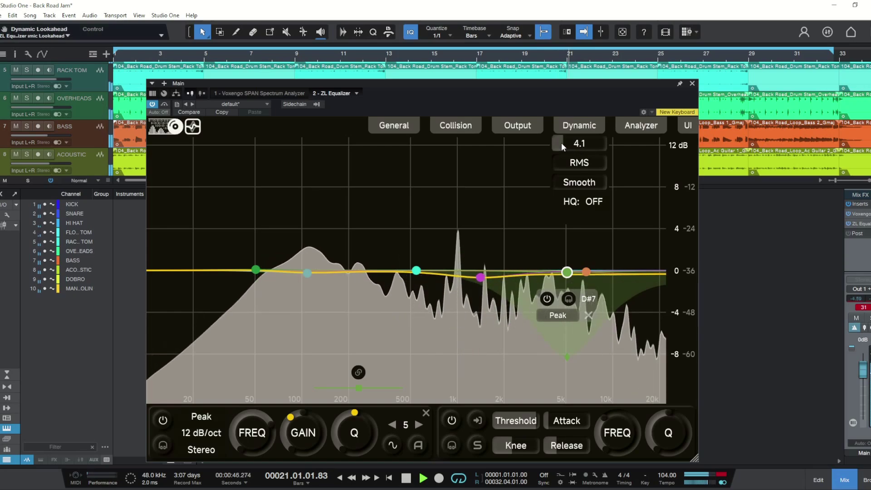
{"action": "scroll", "coordinate": [595, 143], "scroll_direction": "up", "scroll_amount": 2}
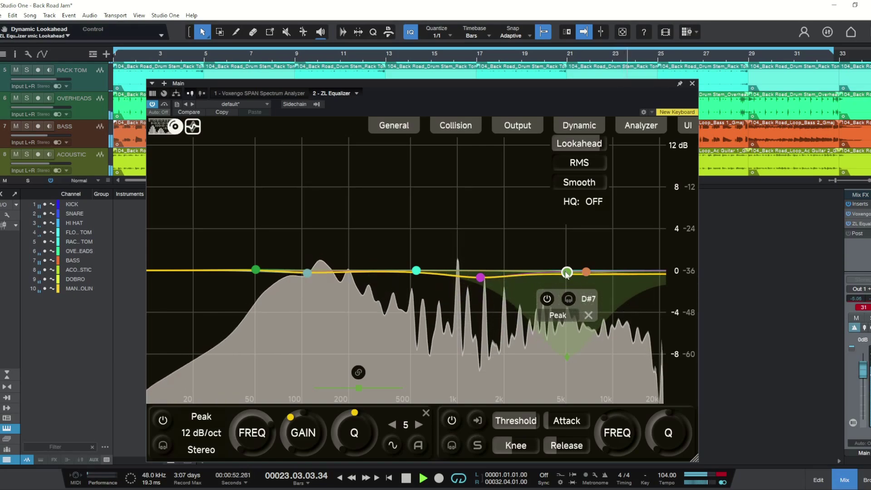
{"action": "left_click_drag", "start_coordinate": [597, 146], "coordinate": [549, 149]}
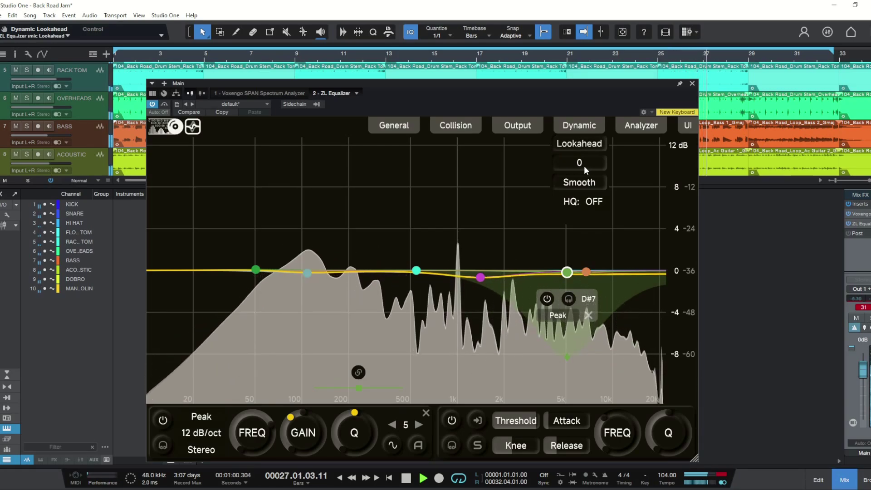
{"action": "mouse_move", "coordinate": [567, 164]}
{"action": "left_mouse_down"}
{"action": "mouse_move", "coordinate": [556, 165]}
{"action": "mouse_move", "coordinate": [591, 164]}
{"action": "mouse_move", "coordinate": [579, 165]}
{"action": "left_mouse_up"}
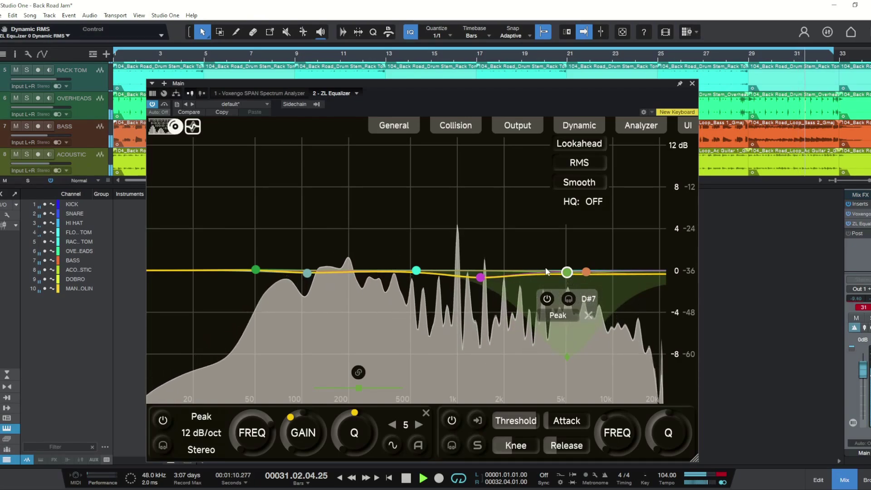
{"action": "left_click_drag", "start_coordinate": [555, 166], "coordinate": [590, 165]}
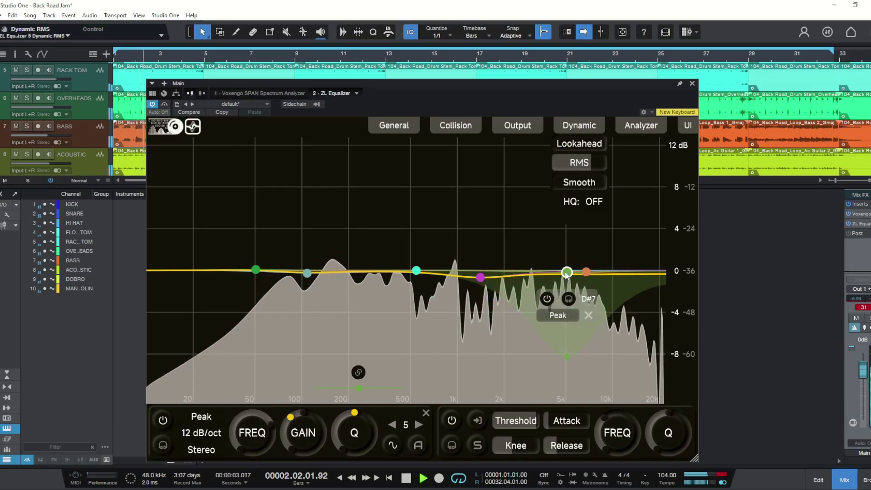
{"action": "left_click_drag", "start_coordinate": [567, 273], "coordinate": [566, 279]}
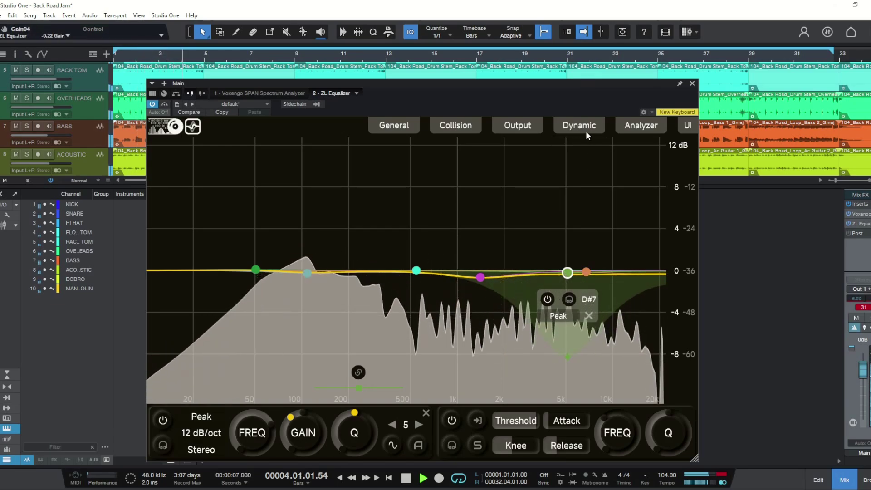
Step: Leave HQ processing switched off
{"action": "mouse_move", "coordinate": [587, 136]}
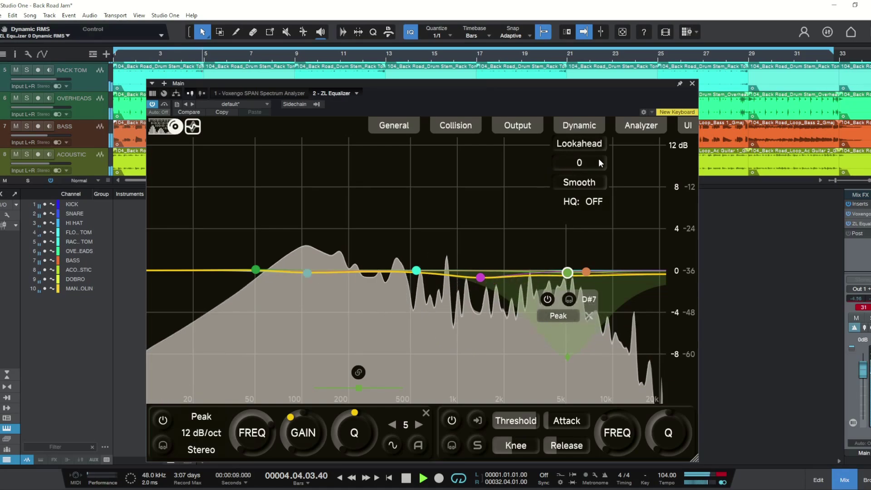
{"action": "left_click", "coordinate": [585, 203]}
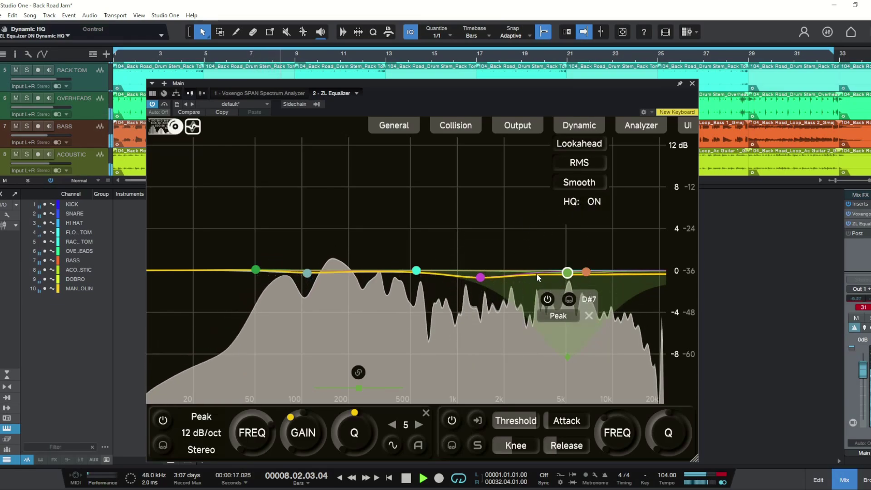
{"action": "left_click", "coordinate": [594, 200]}
{"action": "left_click", "coordinate": [595, 211]}
Step: Set the analyzer's Post spectrum display to OFF
{"action": "mouse_move", "coordinate": [636, 126]}
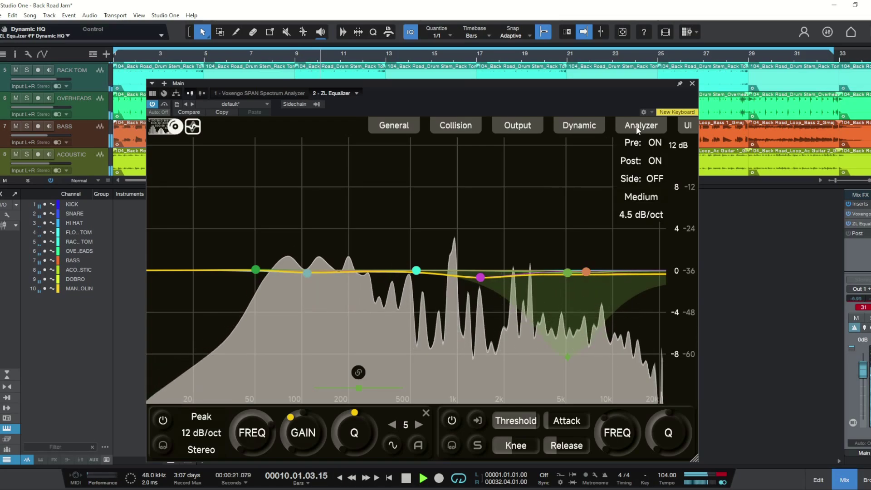
{"action": "left_click", "coordinate": [653, 162]}
{"action": "left_click", "coordinate": [654, 177]}
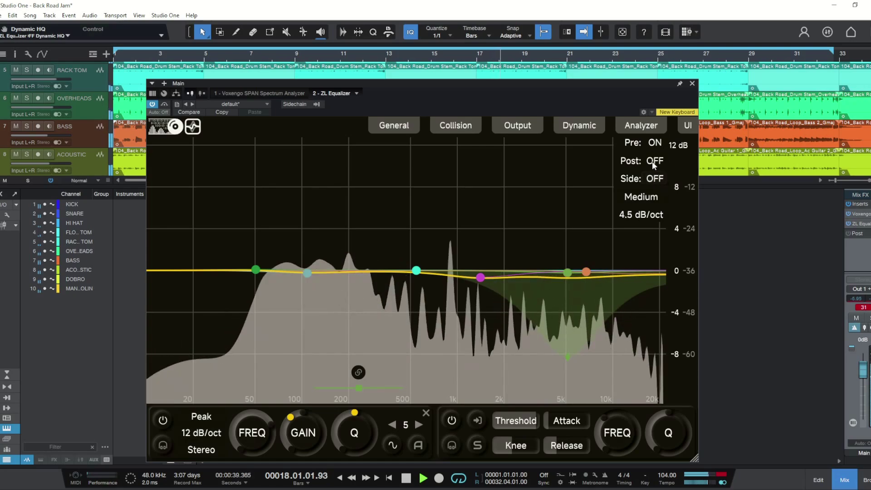
Step: Try analyzer speeds Slow, Very Slow, Frozen and Very Fast, then settle on Medium
{"action": "left_click", "coordinate": [641, 197]}
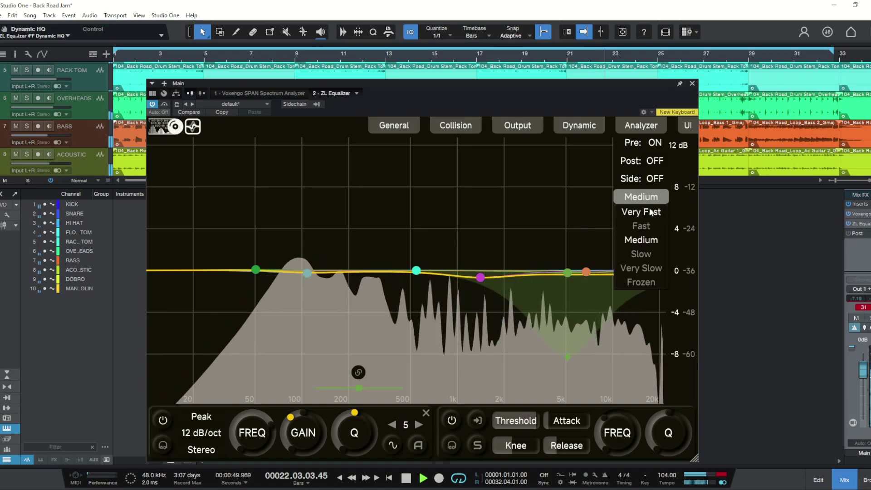
{"action": "left_click", "coordinate": [638, 253]}
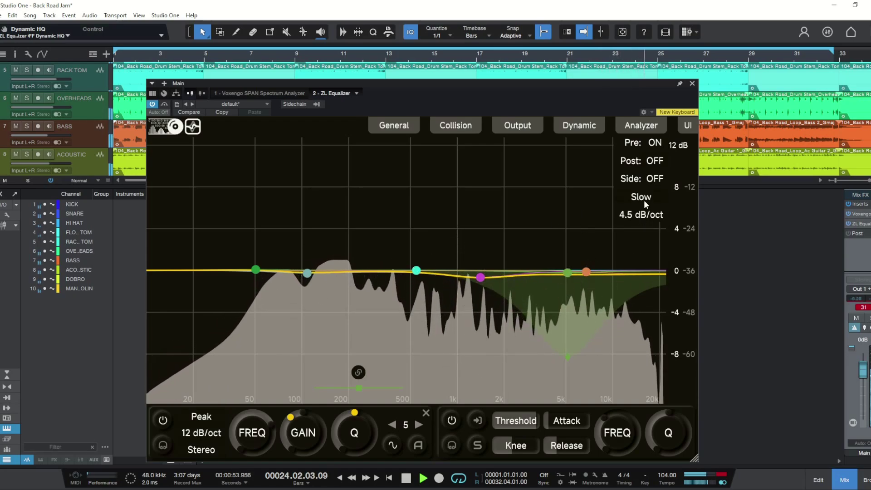
{"action": "left_click", "coordinate": [641, 270]}
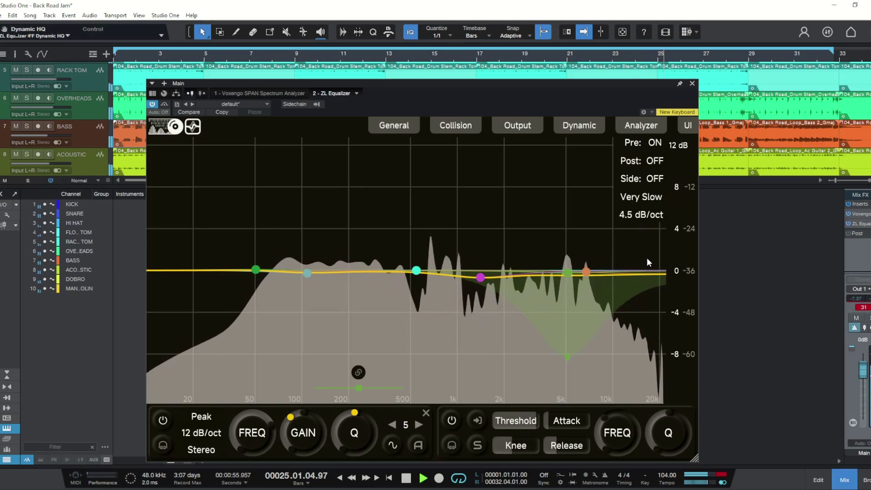
{"action": "left_click", "coordinate": [652, 197]}
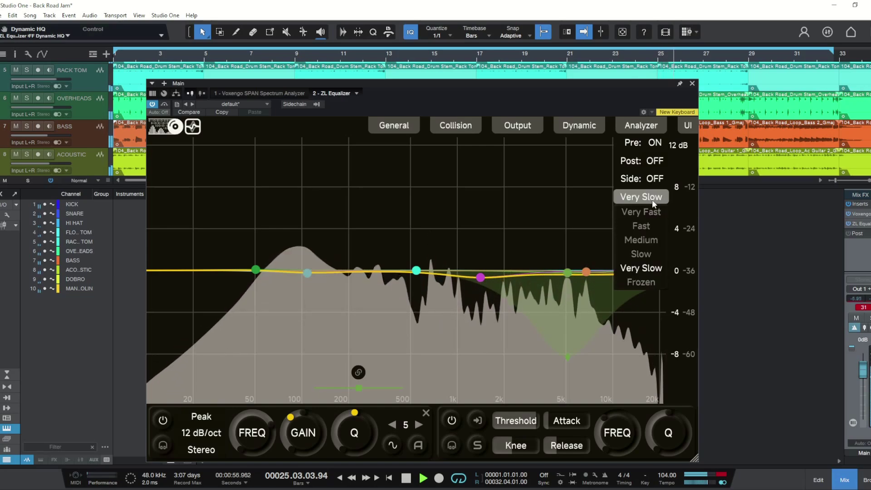
{"action": "left_click", "coordinate": [640, 281]}
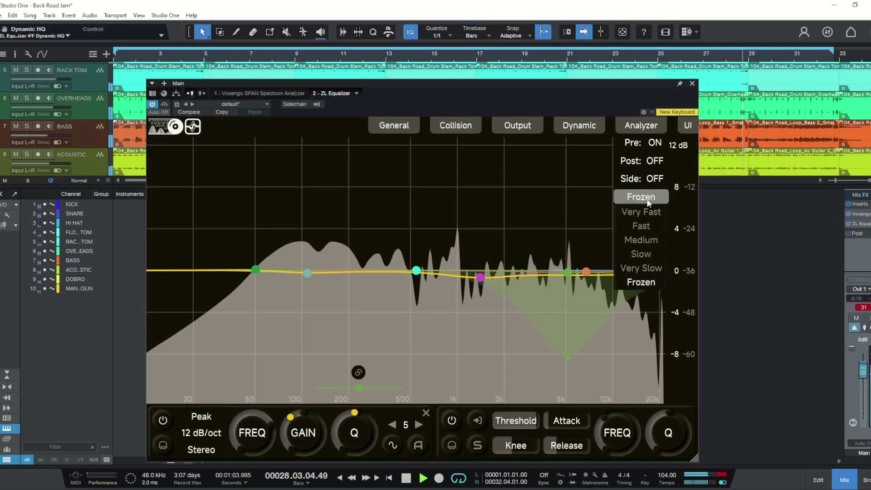
{"action": "left_click", "coordinate": [645, 212]}
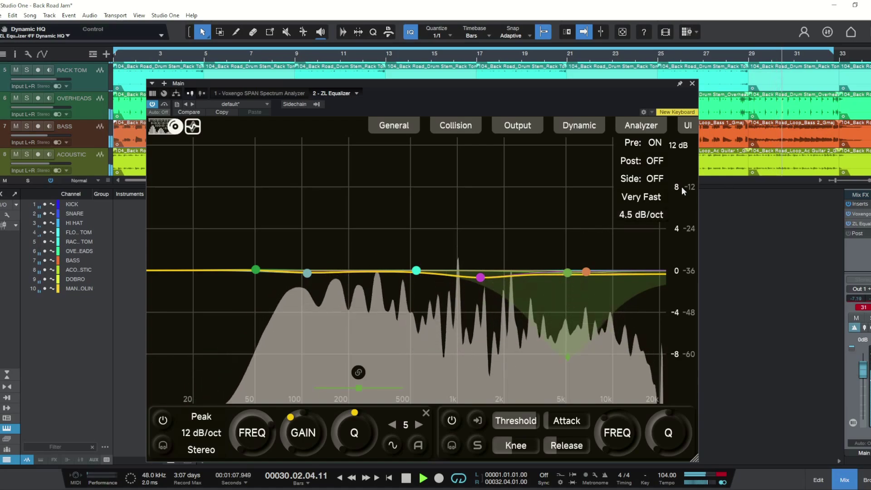
{"action": "left_click", "coordinate": [642, 196]}
{"action": "left_click", "coordinate": [649, 245]}
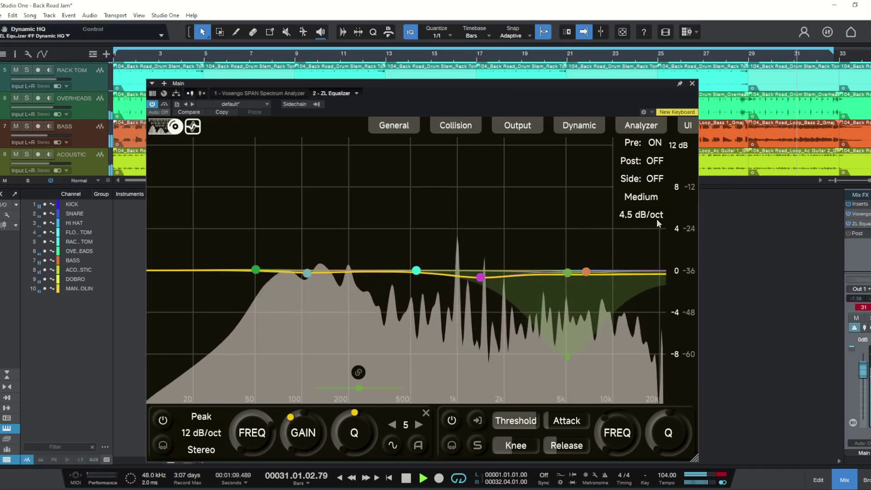
{"action": "left_click", "coordinate": [648, 127]}
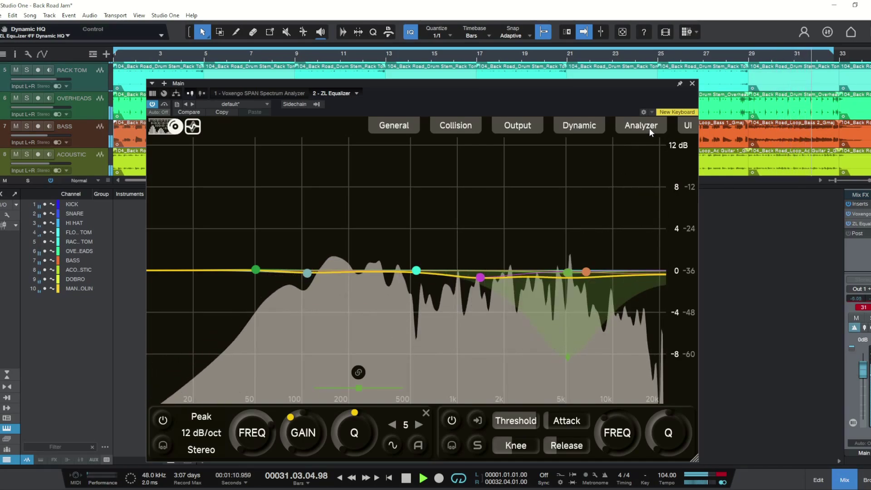
Step: Open the UI colour settings, then close them to return to the EQ curve and spectrum
{"action": "left_click", "coordinate": [687, 127]}
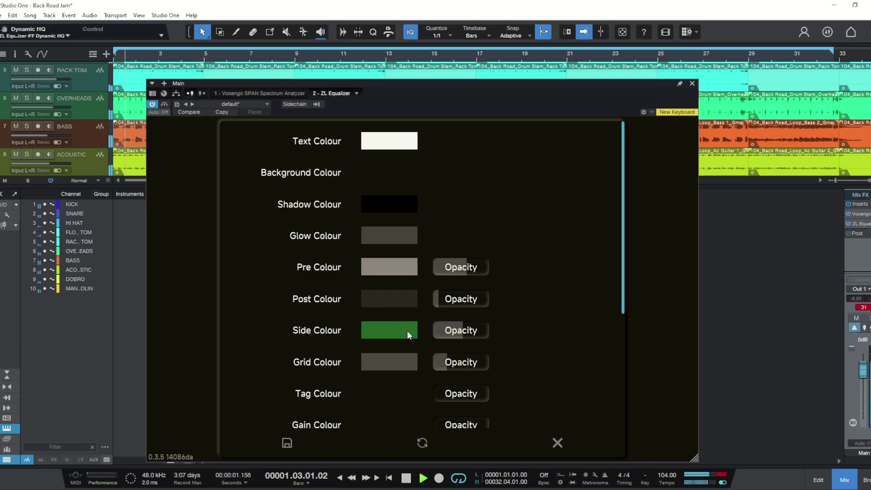
{"action": "left_click", "coordinate": [430, 171]}
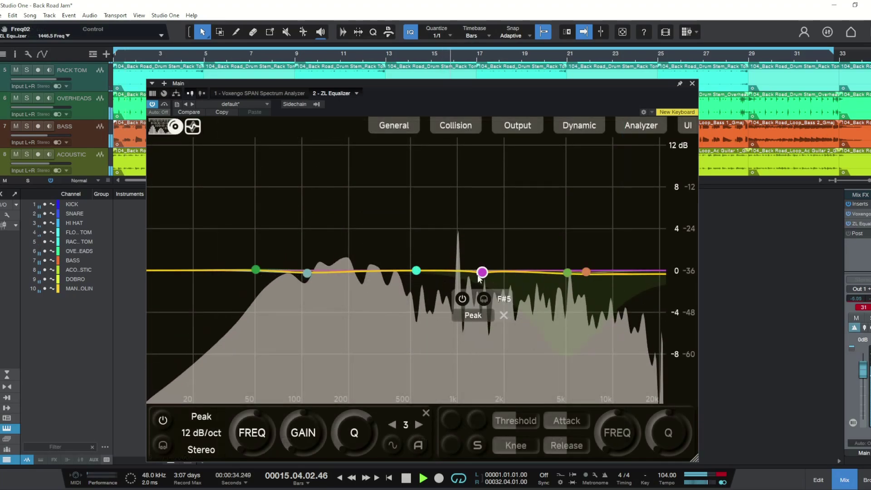
Step: Make master band 3 at 1.5 kHz dynamic and raise its target gain slightly
{"action": "left_click", "coordinate": [394, 444]}
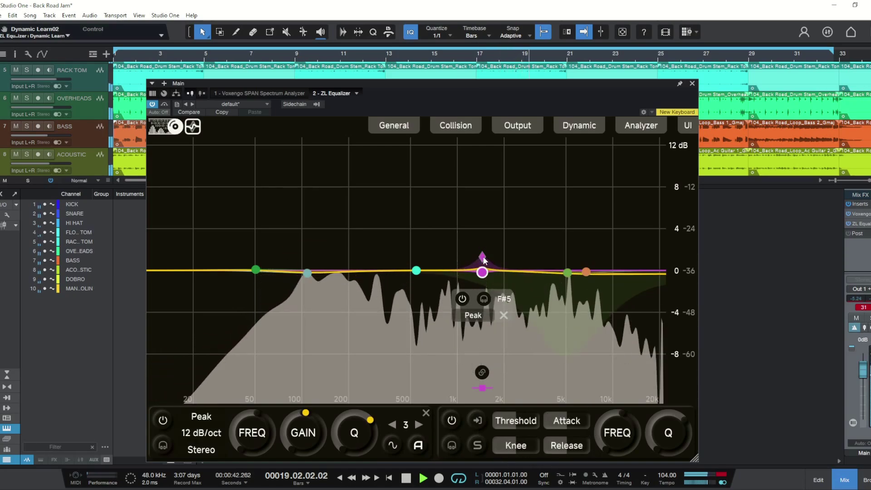
{"action": "left_click_drag", "start_coordinate": [484, 259], "coordinate": [479, 253]}
{"action": "left_click_drag", "start_coordinate": [480, 287], "coordinate": [486, 217]}
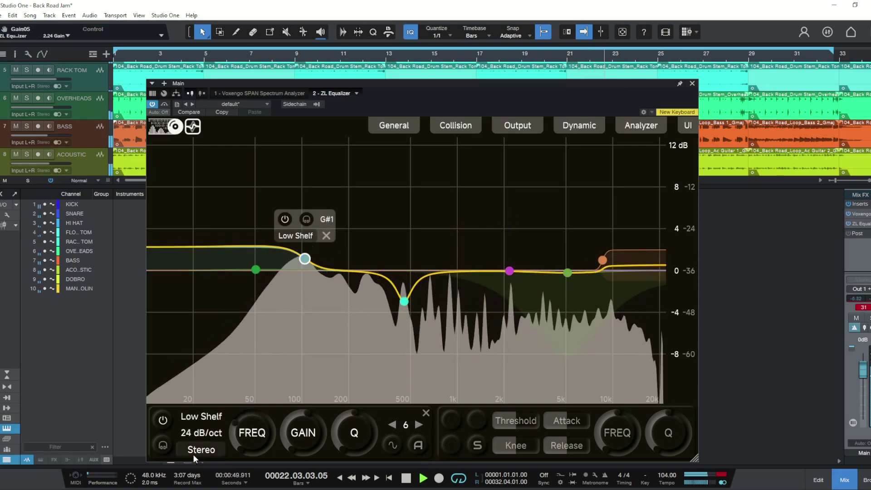
Step: Move the low shelf to about 150 Hz, switch it to Side and cut the lows
{"action": "left_click", "coordinate": [193, 454]}
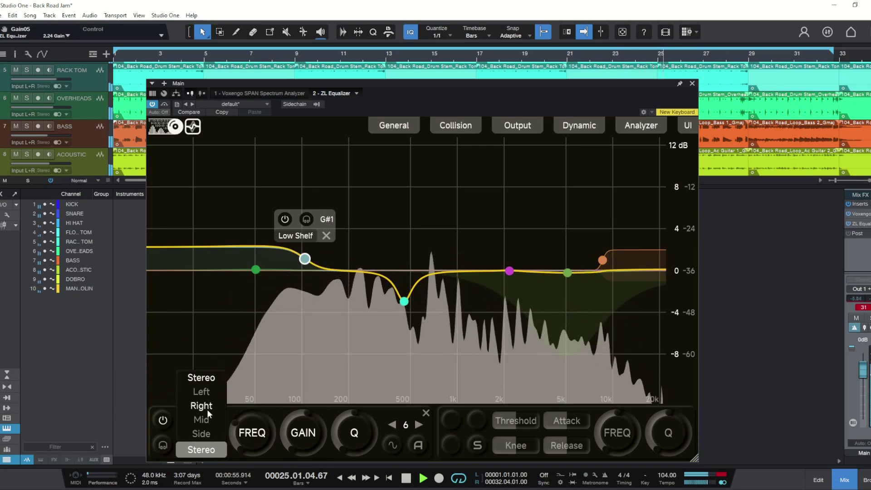
{"action": "left_click", "coordinate": [202, 420]}
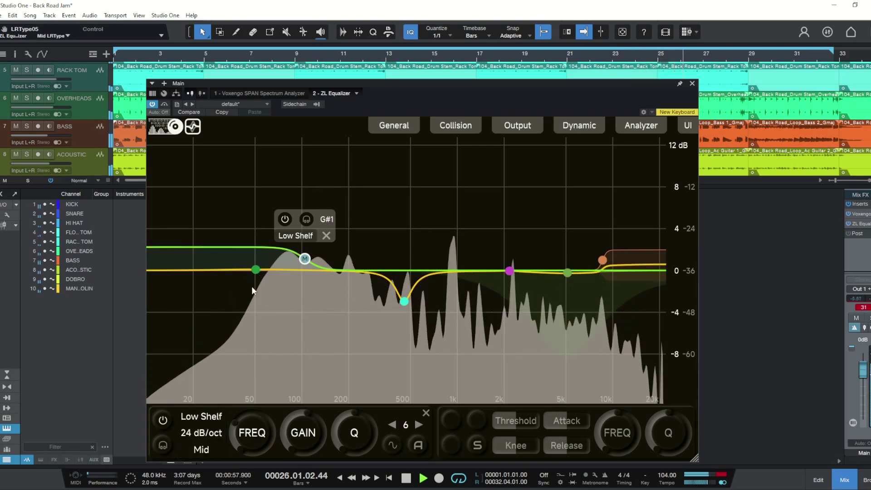
{"action": "left_click_drag", "start_coordinate": [304, 259], "coordinate": [325, 260]}
{"action": "left_click", "coordinate": [201, 449]}
{"action": "left_click", "coordinate": [201, 431]}
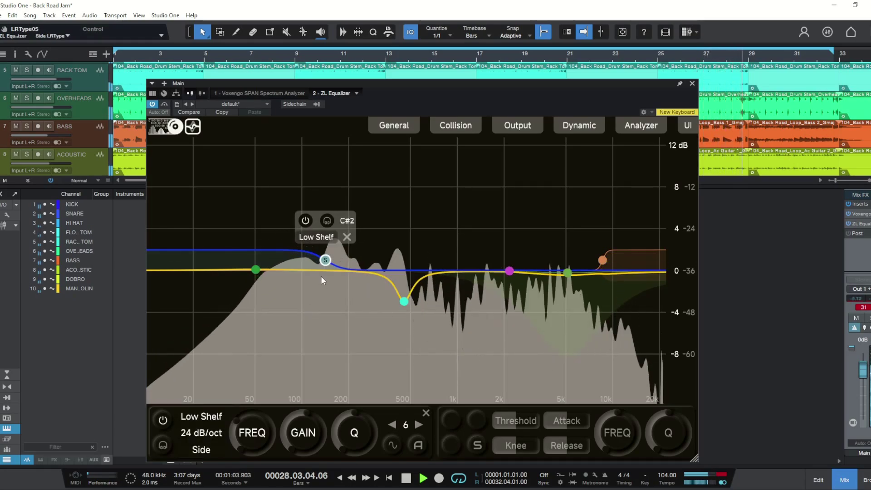
{"action": "left_click_drag", "start_coordinate": [326, 261], "coordinate": [334, 301]}
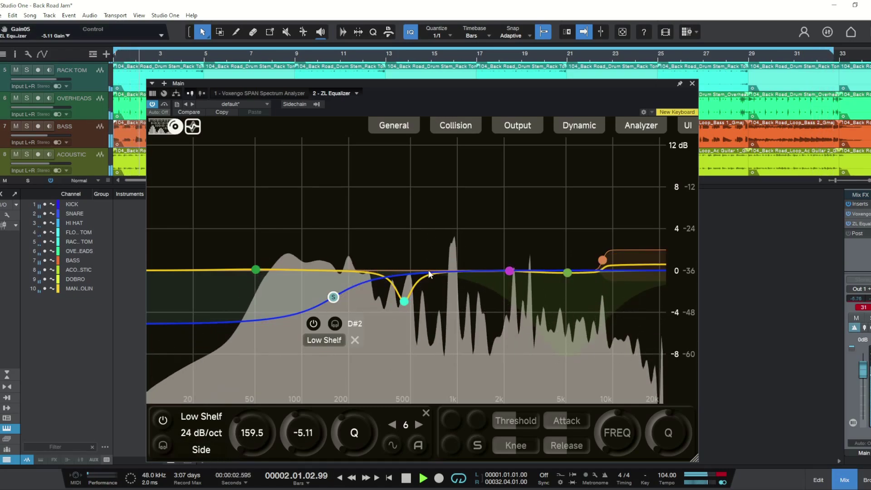
Step: Boost the 2.2 kHz peak and make a Mid-channel cut near 4.5 kHz
{"action": "left_click", "coordinate": [510, 271]}
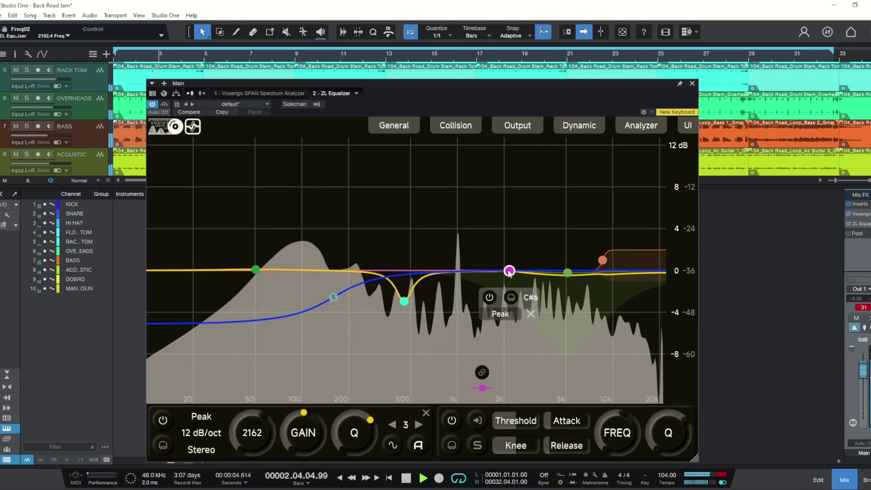
{"action": "left_click_drag", "start_coordinate": [509, 271], "coordinate": [510, 252]}
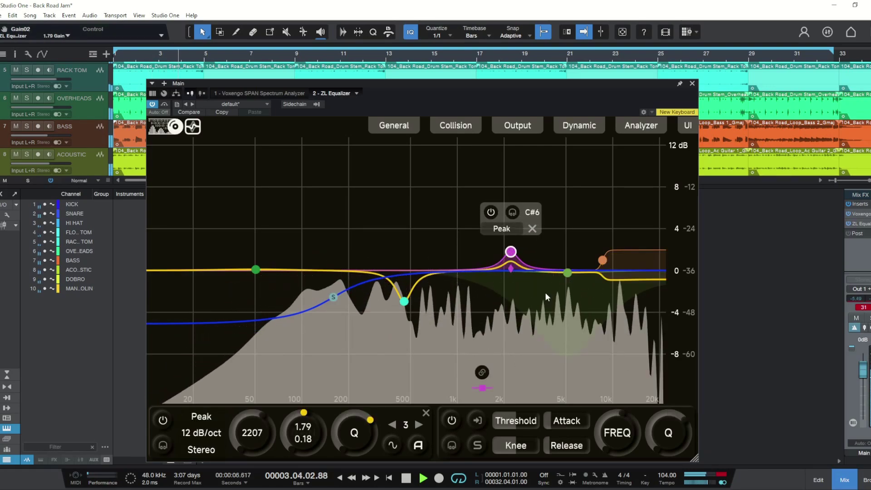
{"action": "left_click_drag", "start_coordinate": [568, 273], "coordinate": [560, 300]}
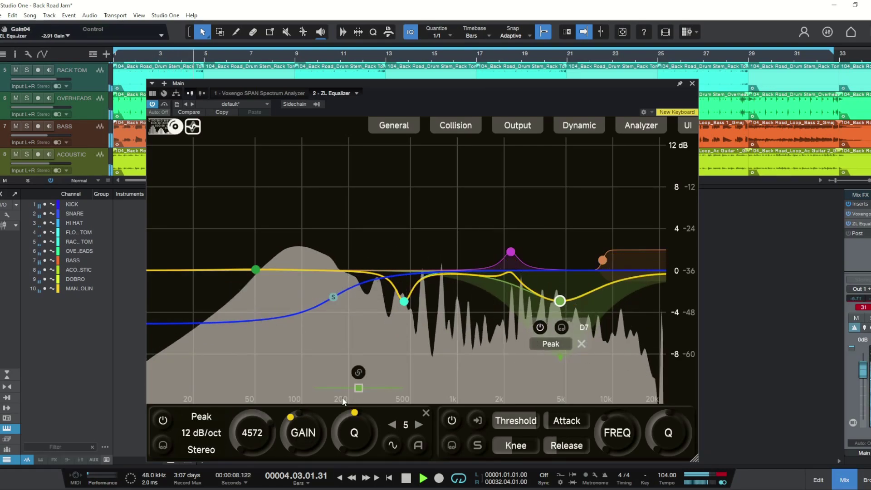
{"action": "left_click", "coordinate": [201, 449]}
{"action": "left_click", "coordinate": [201, 419]}
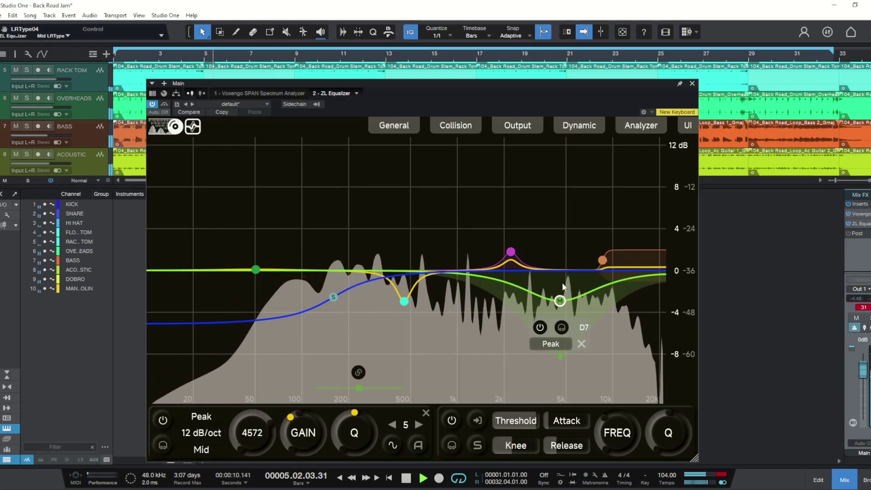
Step: Set the high shelf band to the Side channel
{"action": "left_click", "coordinate": [602, 260]}
{"action": "left_click", "coordinate": [201, 449]}
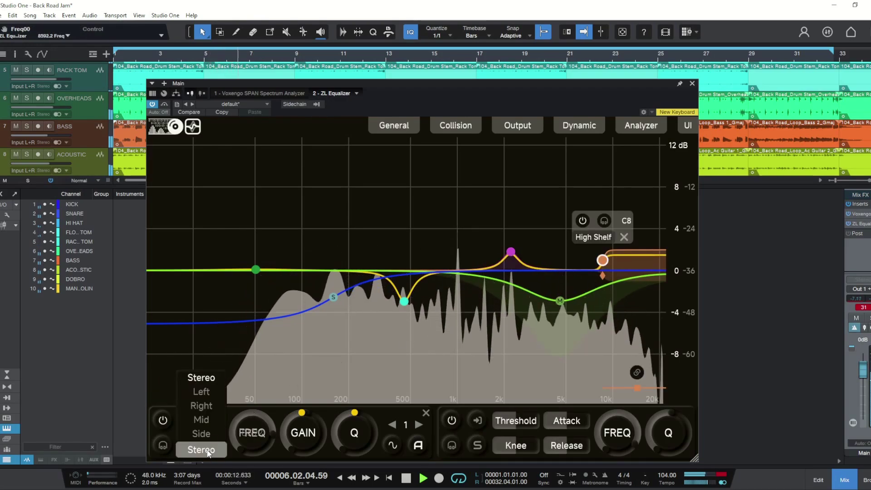
{"action": "left_click", "coordinate": [216, 434]}
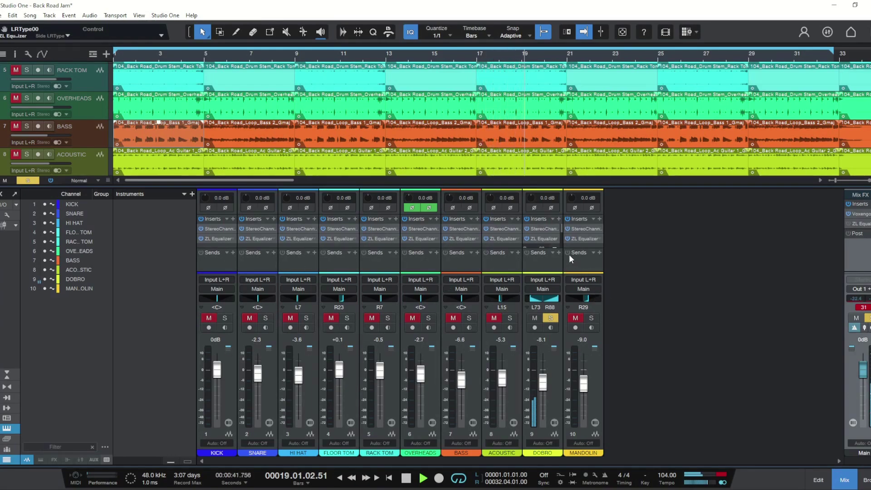
Step: Open the Dobro's ZL Equalizer and add a flat Peak band around 200 Hz
{"action": "left_click", "coordinate": [543, 237]}
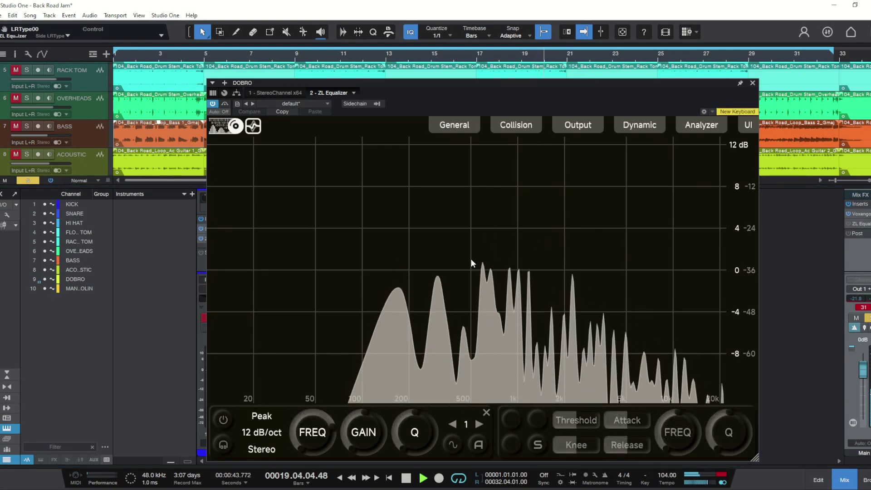
{"action": "double_click", "coordinate": [409, 263]}
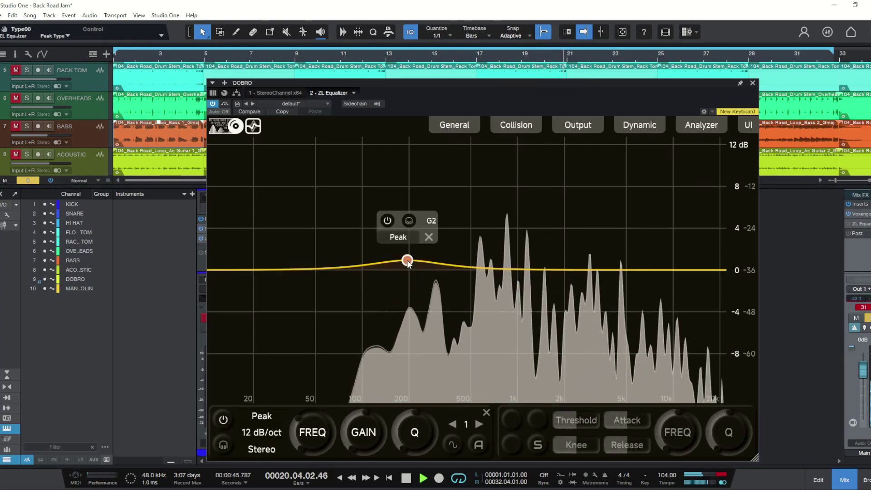
{"action": "left_click_drag", "start_coordinate": [411, 265], "coordinate": [425, 272]}
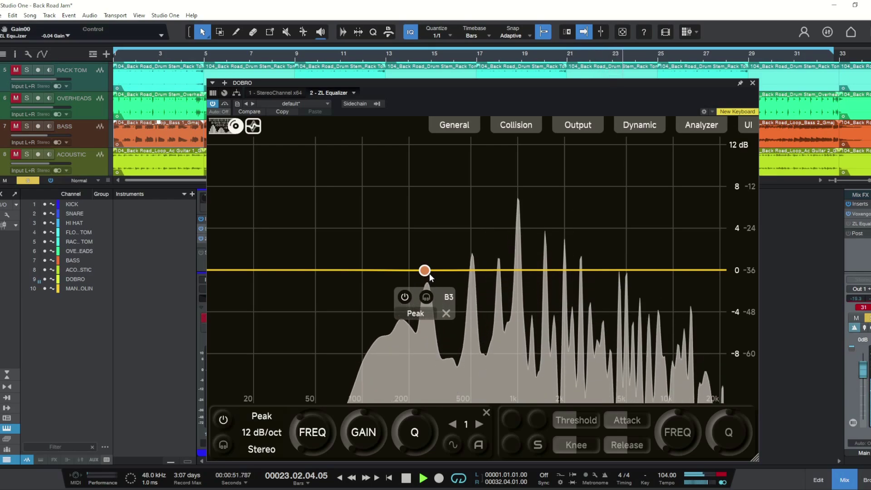
{"action": "left_click_drag", "start_coordinate": [424, 270], "coordinate": [443, 273]}
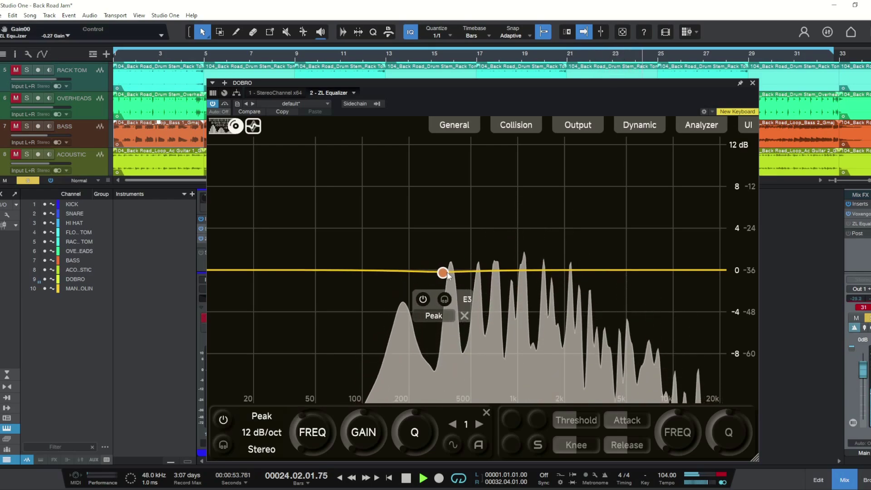
Step: Make the band dynamic with a lower target gain and move it to about 335 Hz
{"action": "left_click", "coordinate": [478, 445]}
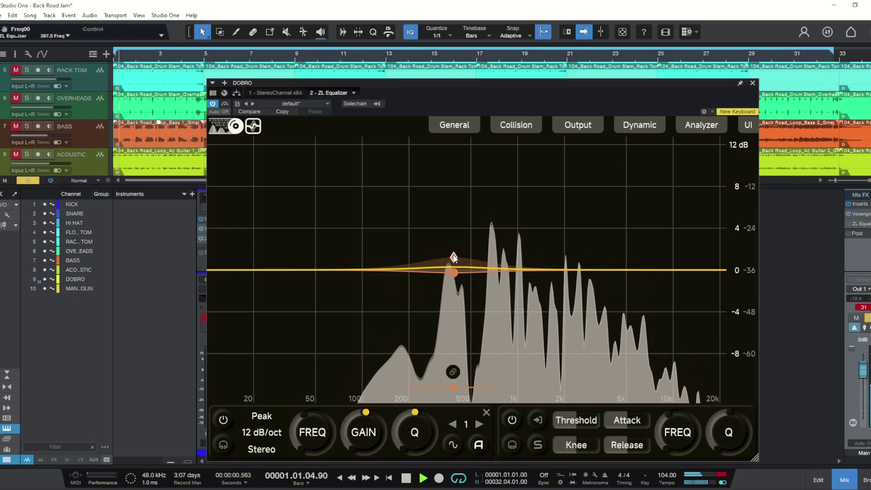
{"action": "left_click_drag", "start_coordinate": [454, 256], "coordinate": [450, 292]}
{"action": "scroll", "coordinate": [450, 295], "scroll_direction": "down", "scroll_amount": 3}
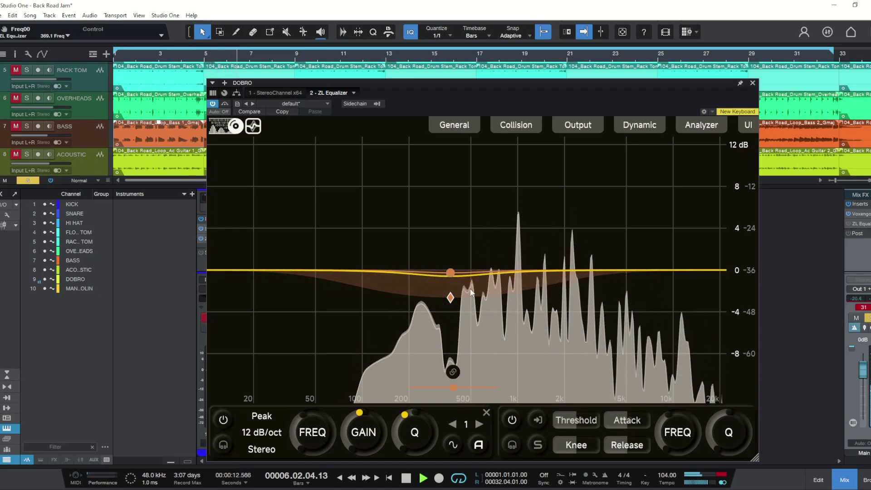
{"action": "left_click_drag", "start_coordinate": [450, 272], "coordinate": [443, 273]}
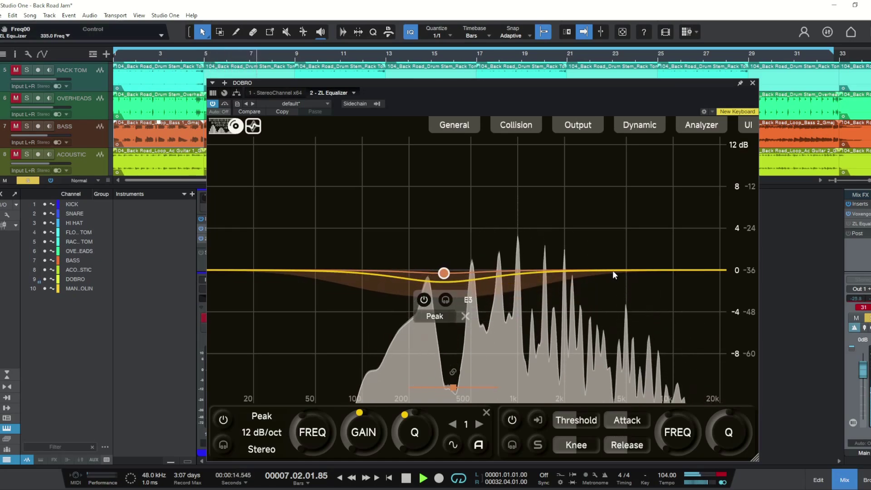
Step: Add a second peak band near 4.4 kHz, make it dynamic, and pull its target down into a dip
{"action": "double_click", "coordinate": [625, 271]}
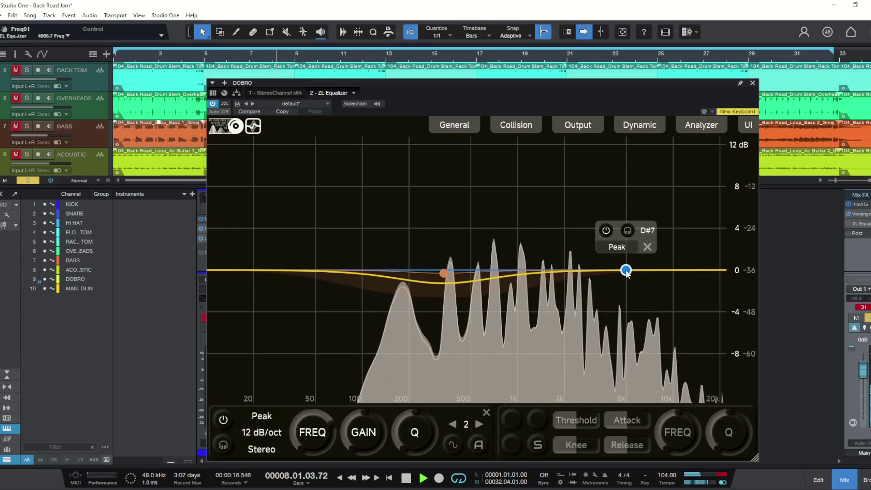
{"action": "mouse_move", "coordinate": [626, 271]}
{"action": "left_mouse_down"}
{"action": "mouse_move", "coordinate": [616, 272]}
{"action": "mouse_move", "coordinate": [624, 272]}
{"action": "left_mouse_up"}
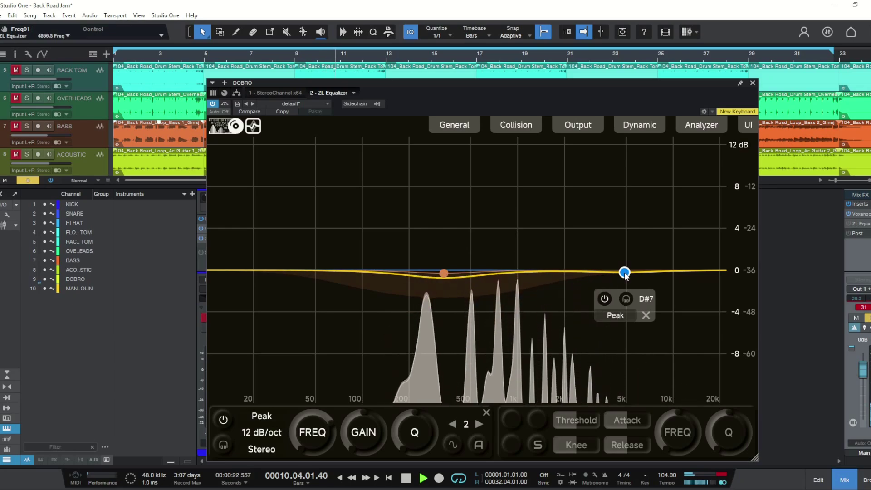
{"action": "left_click", "coordinate": [625, 273], "text": "ctrl+alt"}
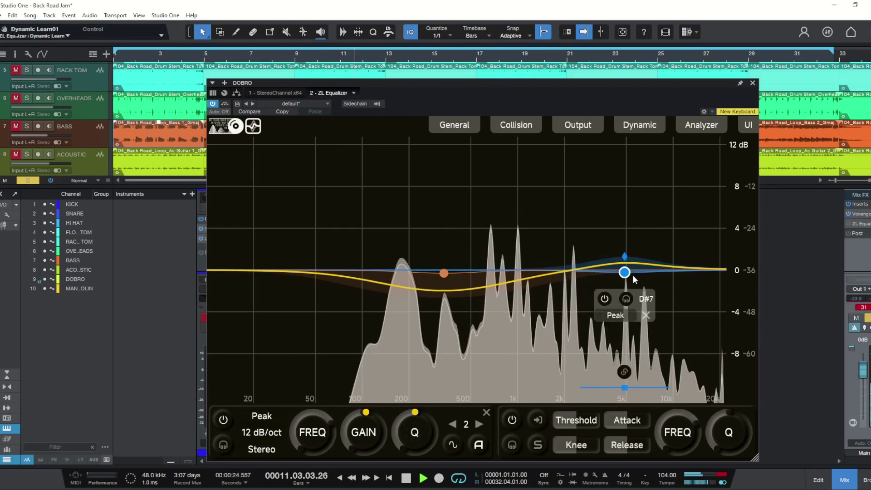
{"action": "left_click_drag", "start_coordinate": [629, 287], "coordinate": [630, 293]}
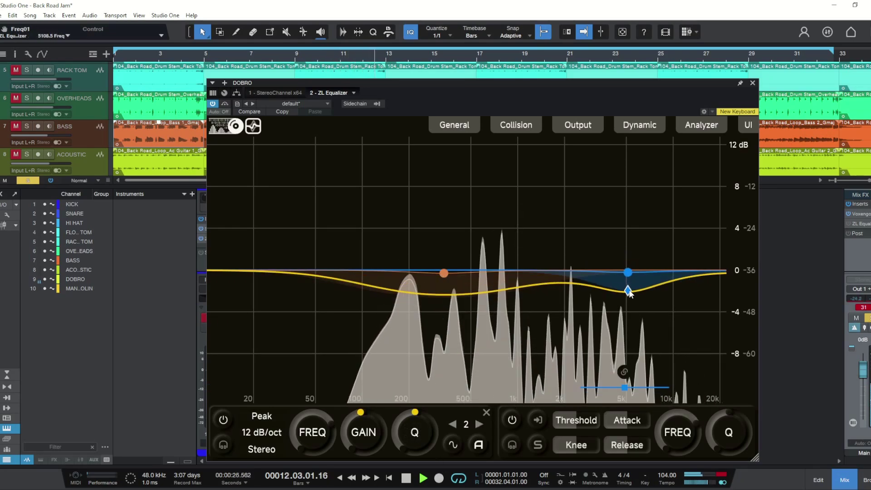
{"action": "scroll", "coordinate": [628, 292], "scroll_direction": "up", "scroll_amount": 3}
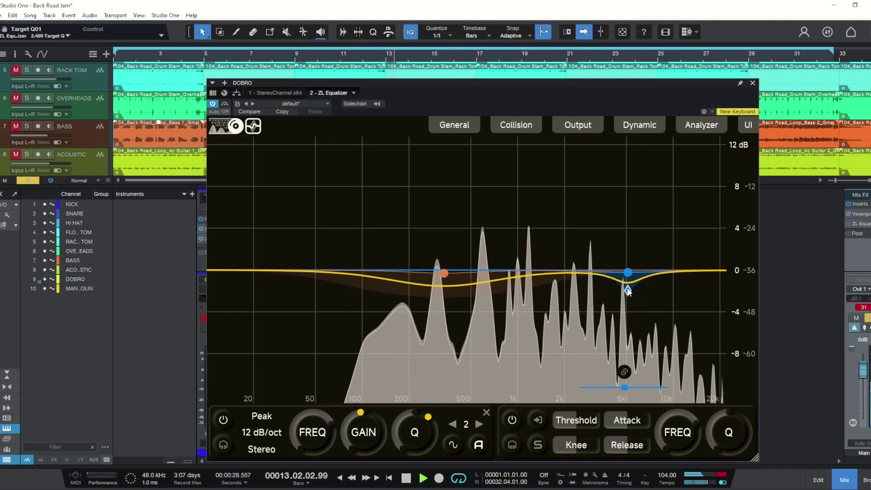
Step: Solo band 2 and sweep it up to about 7.3 kHz
{"action": "left_click", "coordinate": [628, 291]}
{"action": "left_click", "coordinate": [630, 299]}
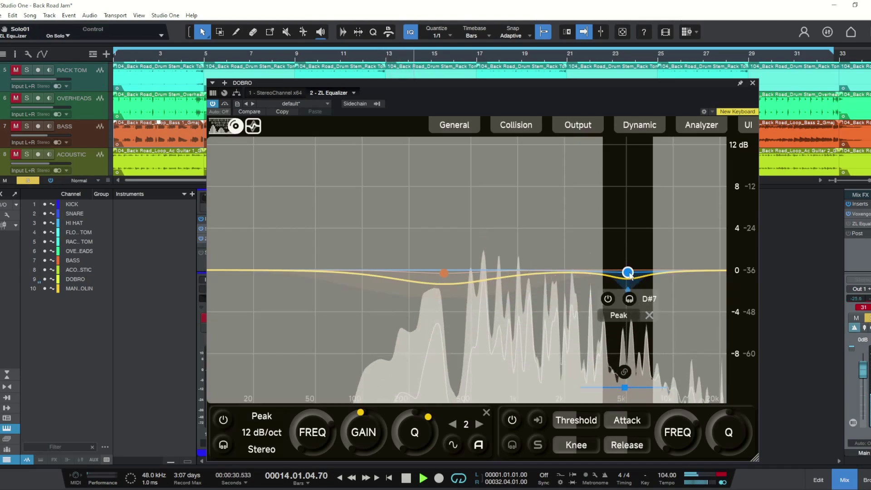
{"action": "left_click_drag", "start_coordinate": [627, 272], "coordinate": [649, 271]}
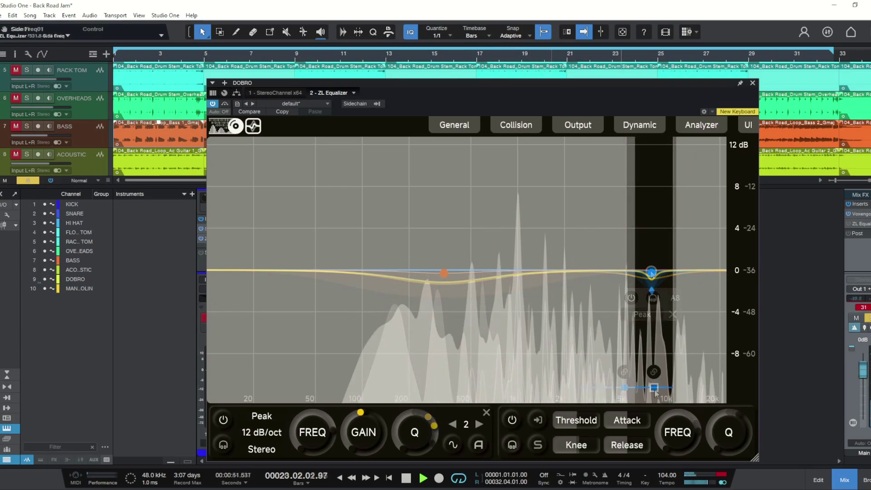
{"action": "scroll", "coordinate": [652, 272], "scroll_direction": "up", "scroll_amount": 2}
{"action": "left_click_drag", "start_coordinate": [653, 274], "coordinate": [655, 275]}
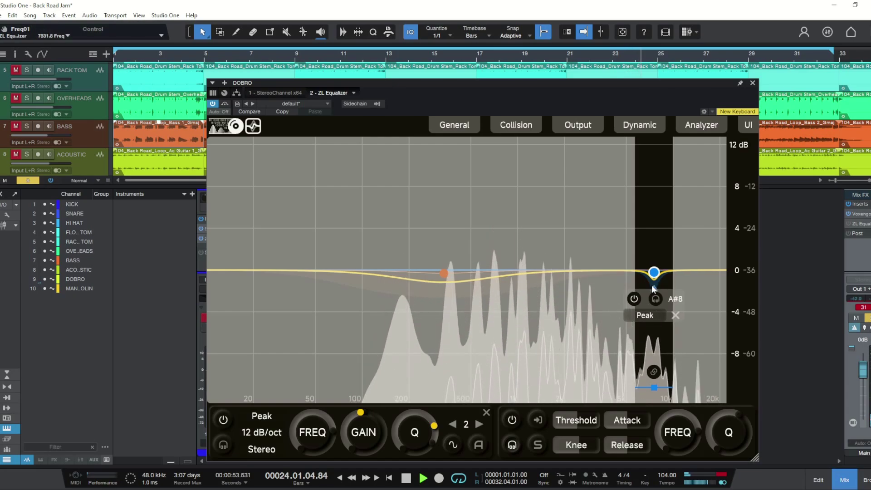
Step: Unsolo band 2, deepen its dip, drop the threshold to about -49 dB and widen its Q
{"action": "left_click", "coordinate": [655, 300]}
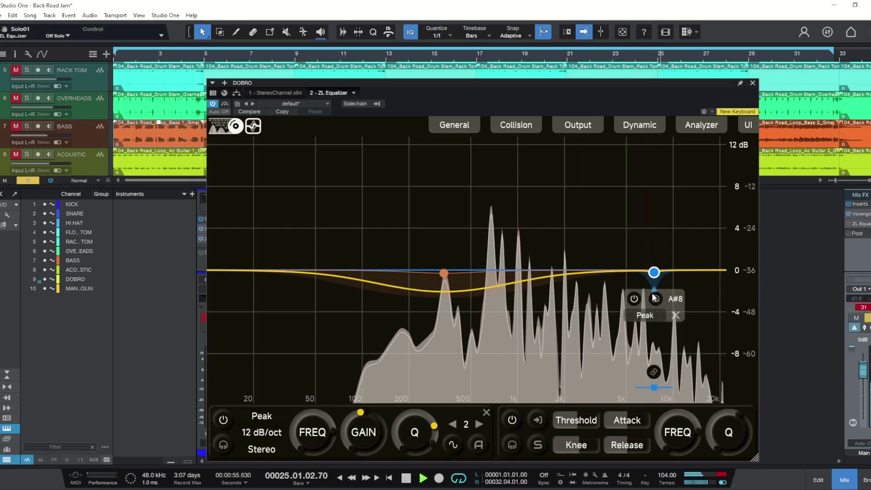
{"action": "left_click_drag", "start_coordinate": [654, 293], "coordinate": [655, 305]}
{"action": "scroll", "coordinate": [656, 304], "scroll_direction": "down", "scroll_amount": 4}
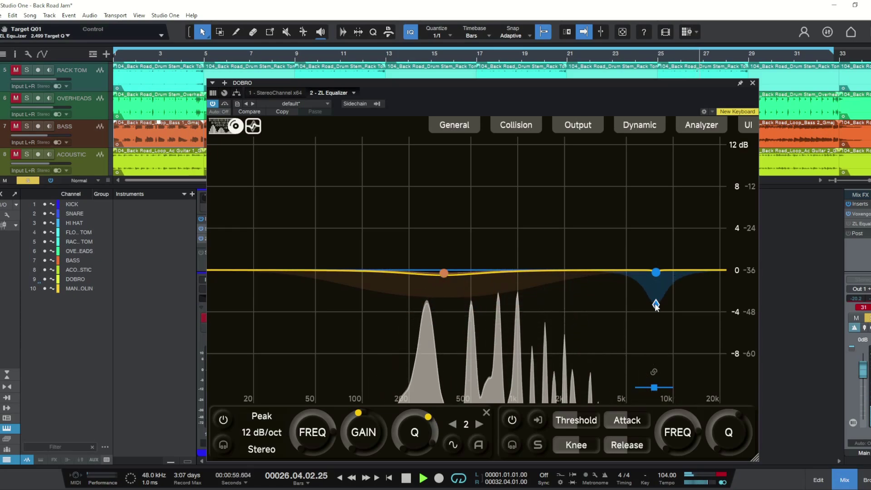
{"action": "mouse_move", "coordinate": [577, 417]}
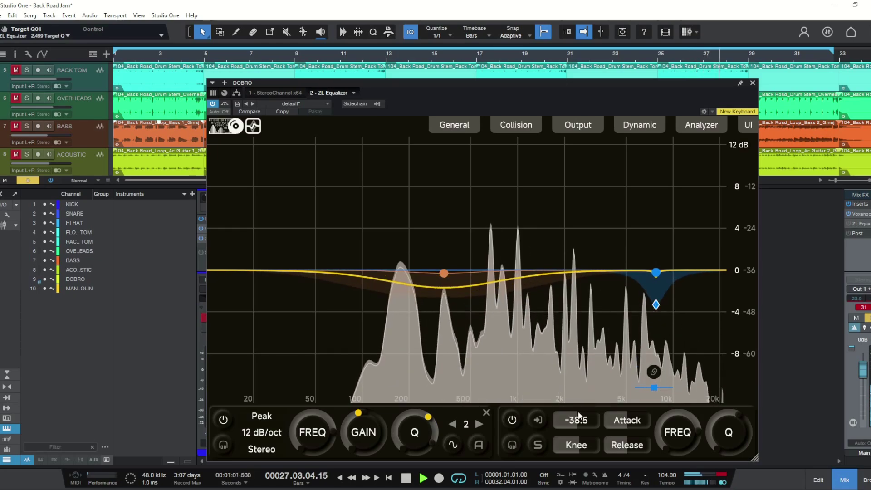
{"action": "scroll", "coordinate": [577, 417], "scroll_direction": "down", "scroll_amount": 10}
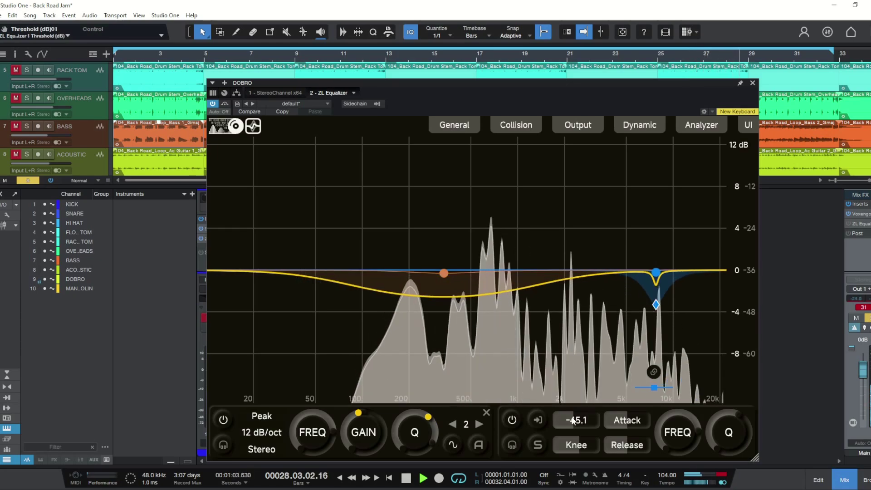
{"action": "scroll", "coordinate": [571, 421], "scroll_direction": "up", "scroll_amount": 1}
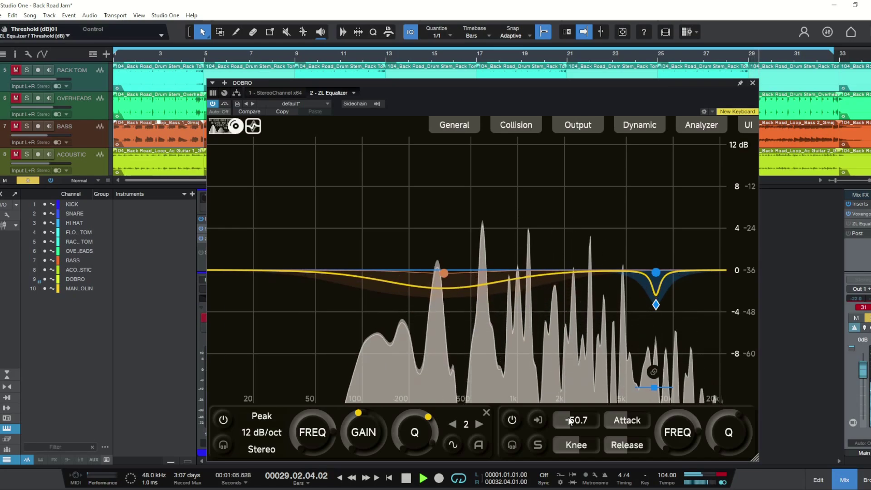
{"action": "left_click", "coordinate": [655, 274]}
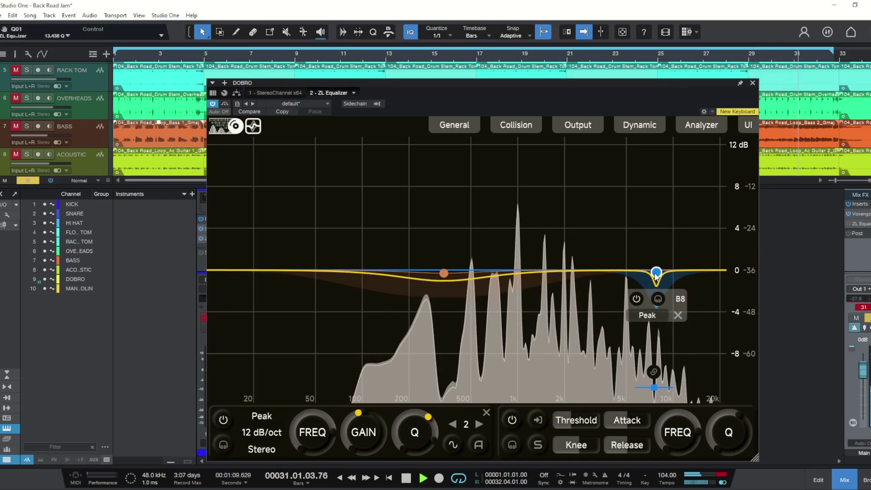
{"action": "scroll", "coordinate": [656, 277], "scroll_direction": "down", "scroll_amount": 4}
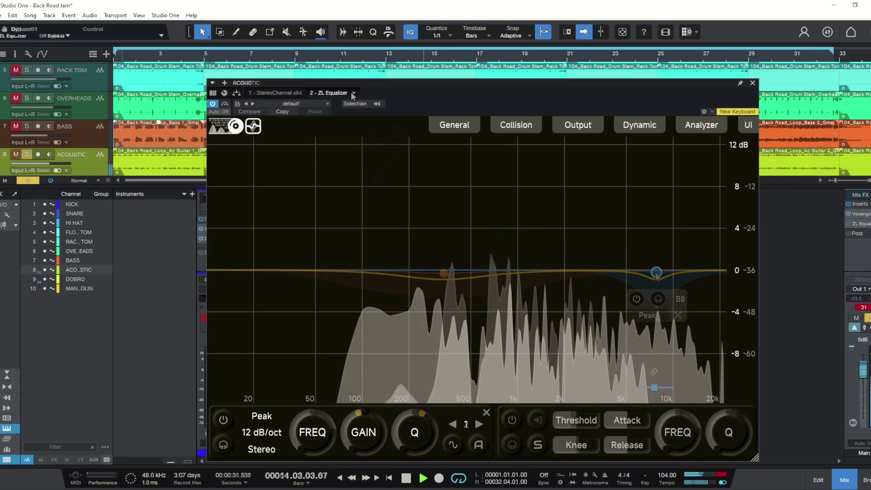
Step: Feed the DOBRO track into the Acoustic EQ's sidechain
{"action": "left_click", "coordinate": [355, 103]}
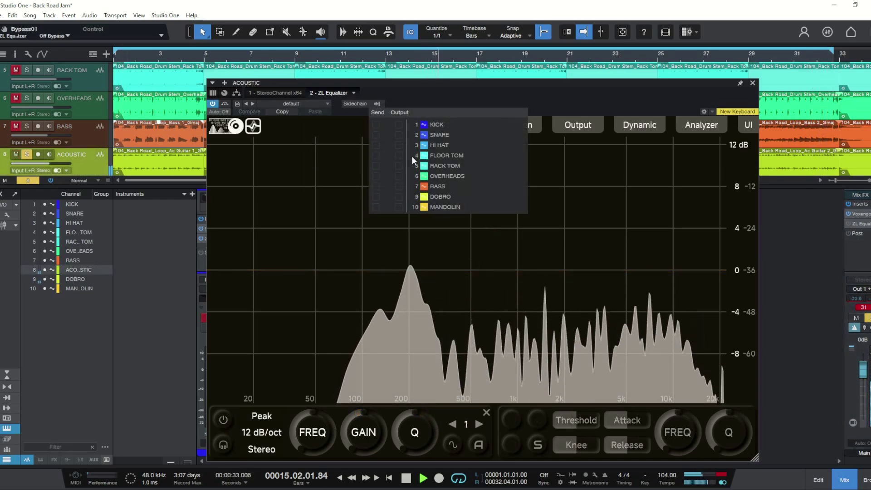
{"action": "left_click", "coordinate": [375, 196]}
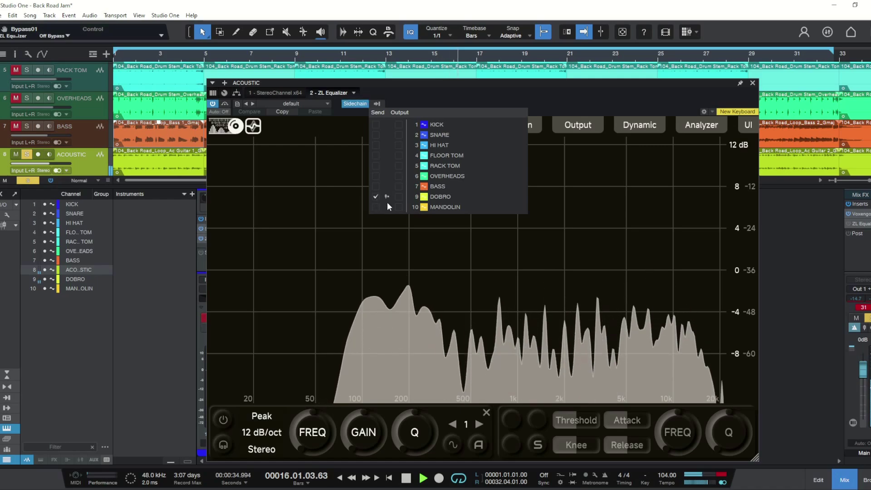
{"action": "left_click", "coordinate": [535, 305]}
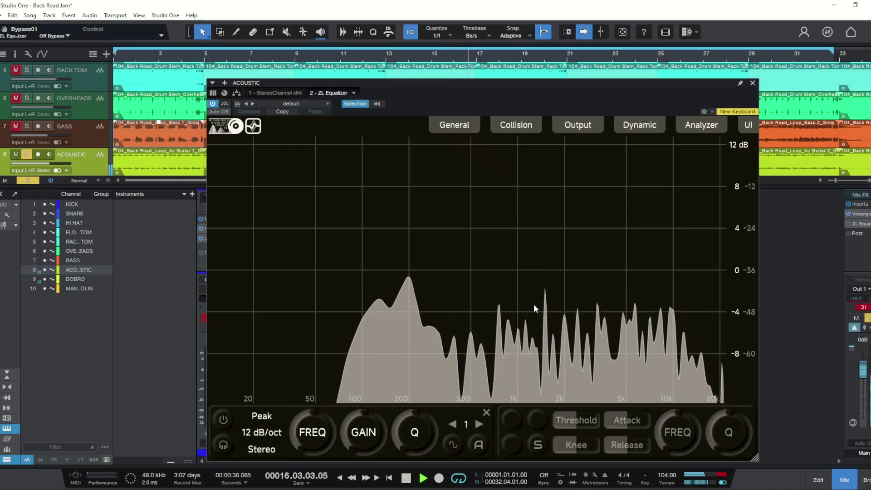
Step: Add a dynamic cut band driven by the sidechain and move it to about 5629 Hz
{"action": "double_click", "coordinate": [609, 269]}
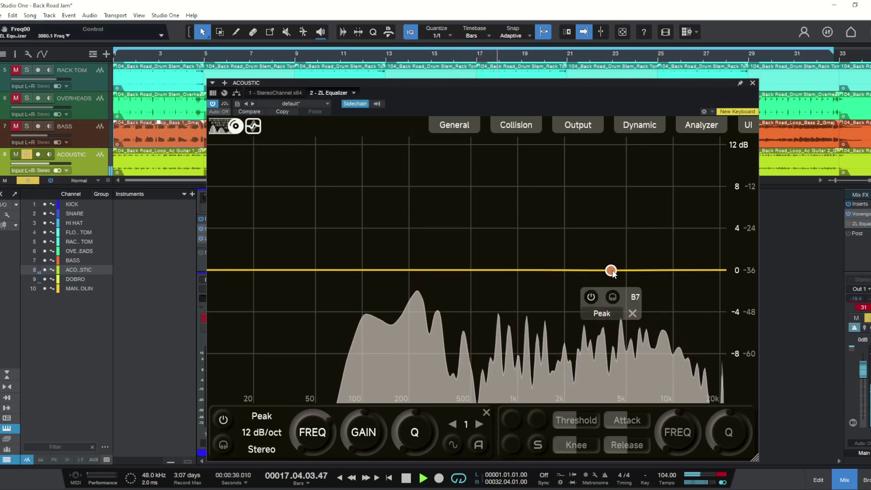
{"action": "double_click", "coordinate": [612, 271], "text": "alt"}
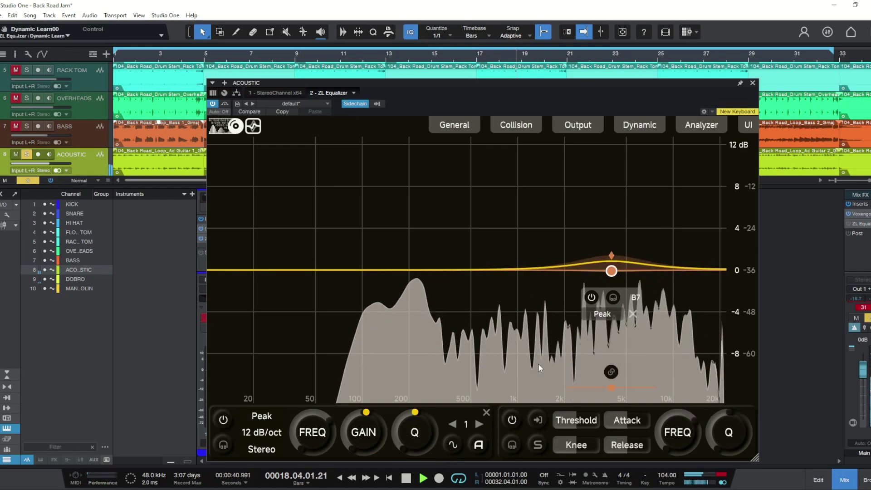
{"action": "left_click_drag", "start_coordinate": [611, 253], "coordinate": [616, 298]}
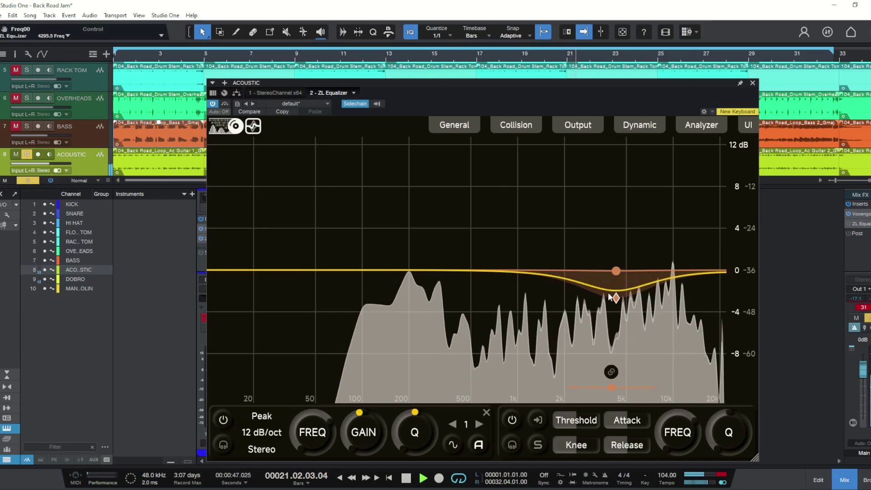
{"action": "mouse_move", "coordinate": [616, 272]}
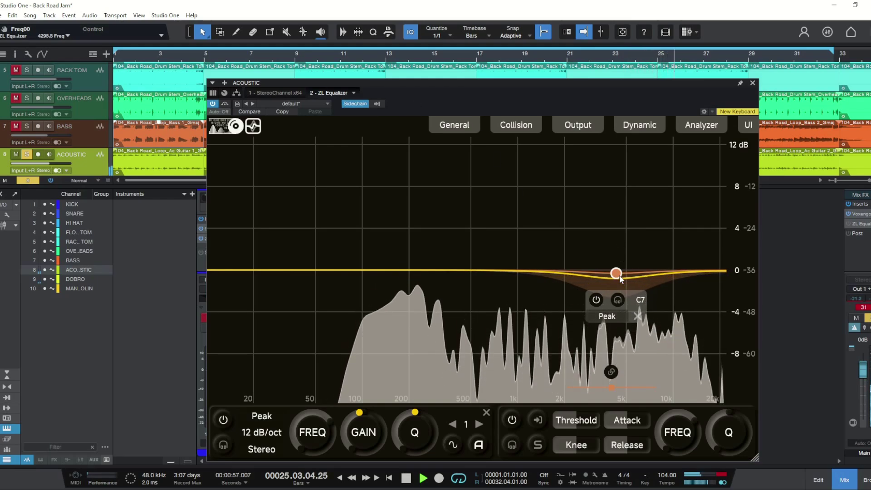
{"action": "left_click", "coordinate": [537, 445]}
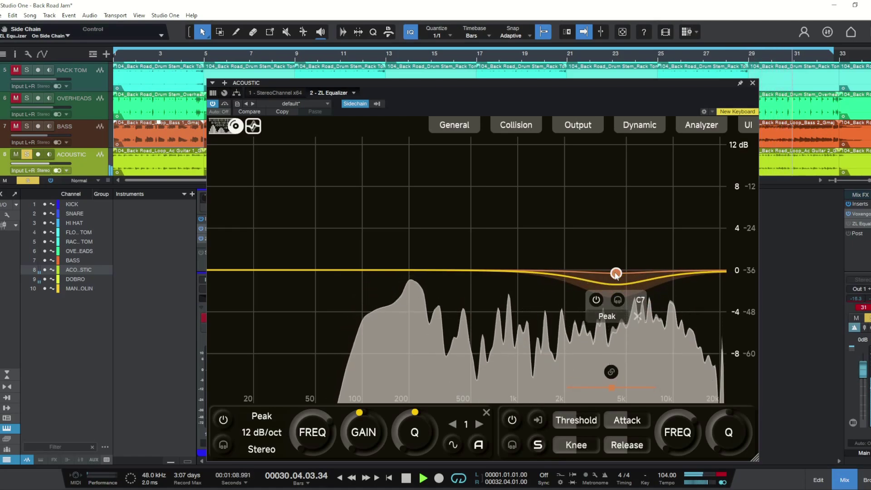
{"action": "left_click_drag", "start_coordinate": [616, 274], "coordinate": [634, 274]}
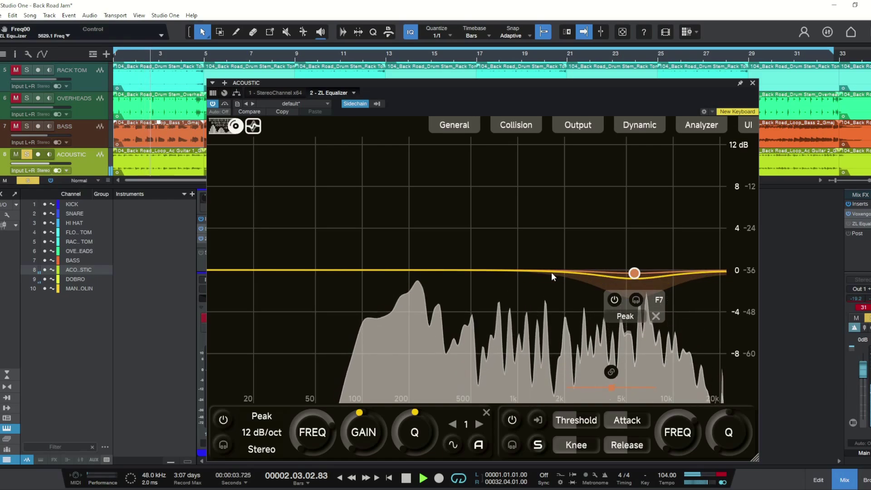
Step: Add band 2 at about 200 Hz and switch it to dynamic mode
{"action": "double_click", "coordinate": [417, 270]}
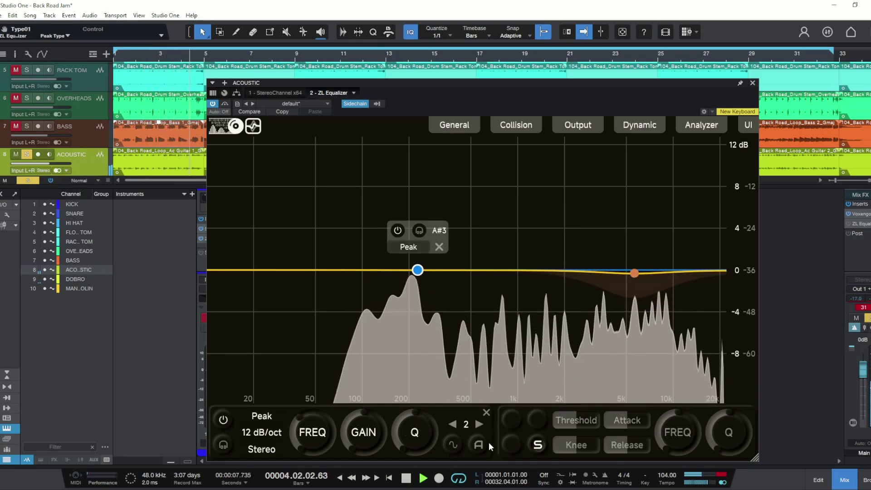
{"action": "left_click", "coordinate": [458, 444]}
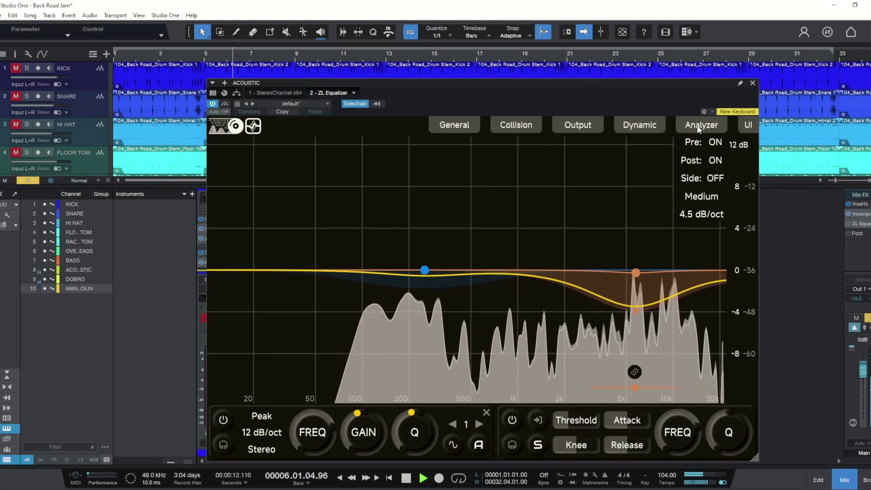
Step: Turn on Side analysis to show the Dobro sidechain spectrum, then close the analyzer settings
{"action": "left_click", "coordinate": [696, 178]}
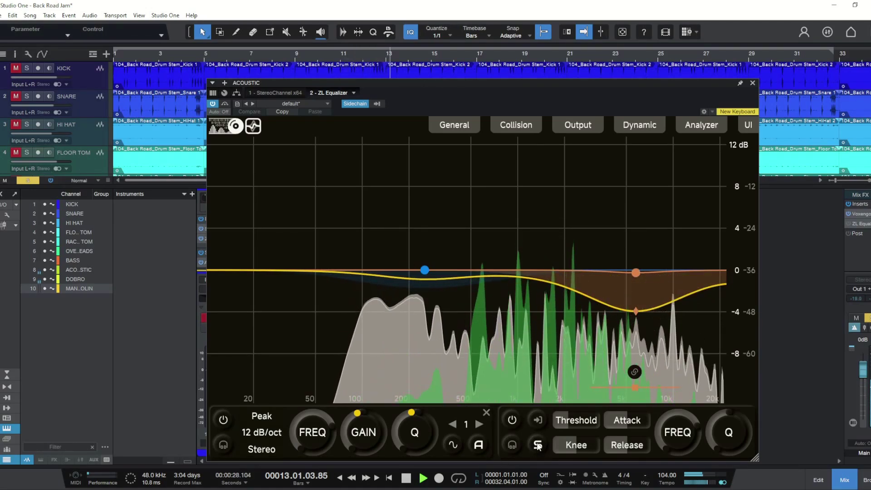
{"action": "left_click", "coordinate": [695, 128]}
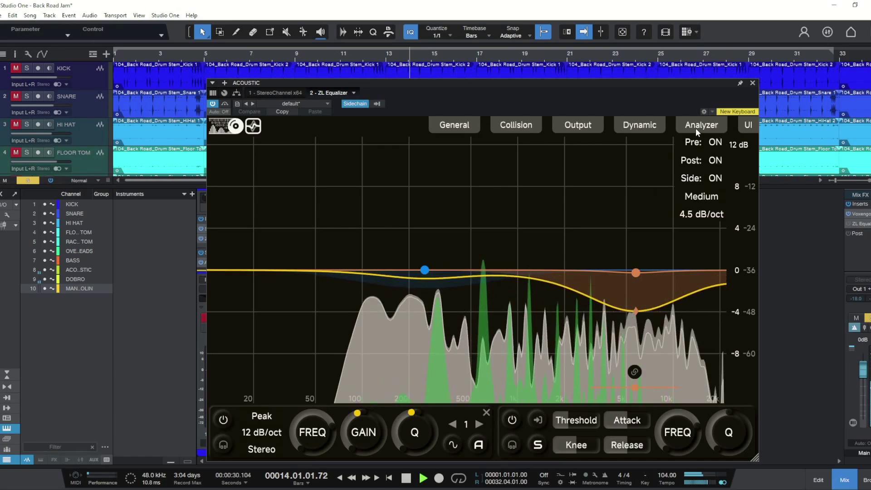
{"action": "left_click", "coordinate": [620, 185]}
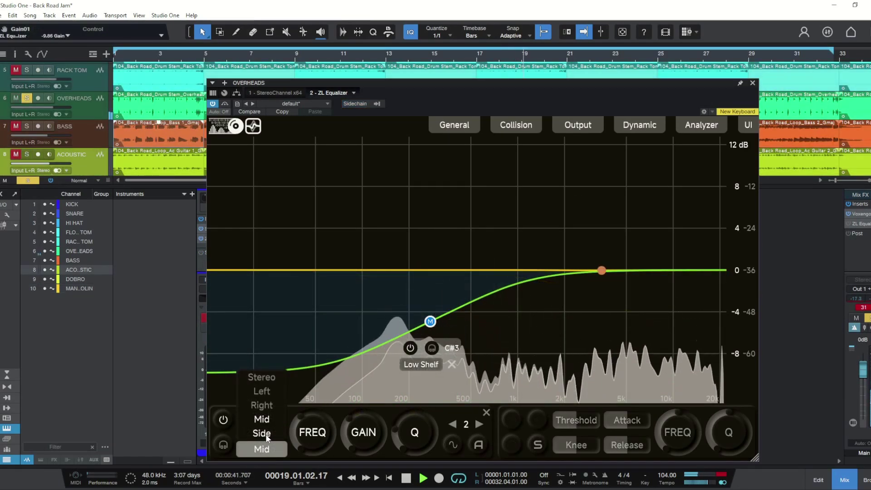
Step: Set the low shelf to Side at -12 dB; make the 5 kHz peak a dynamic boost keyed near 300 Hz
{"action": "left_click", "coordinate": [267, 434]}
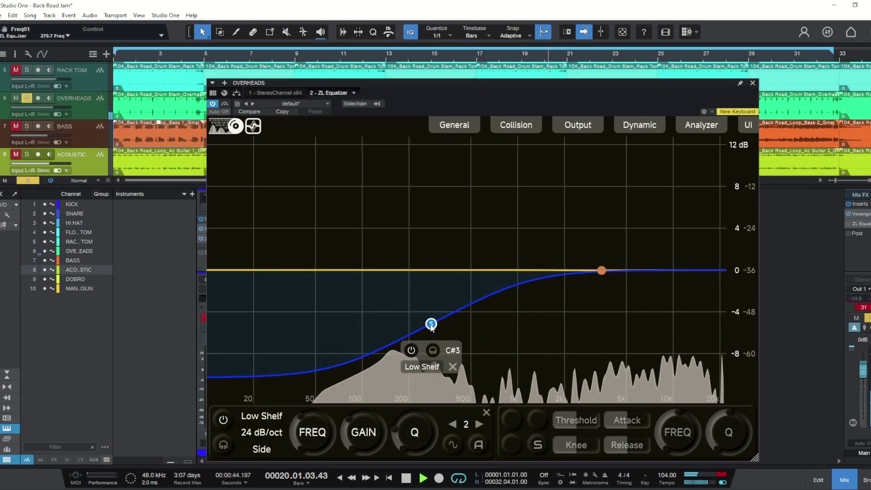
{"action": "left_click_drag", "start_coordinate": [431, 329], "coordinate": [441, 357]}
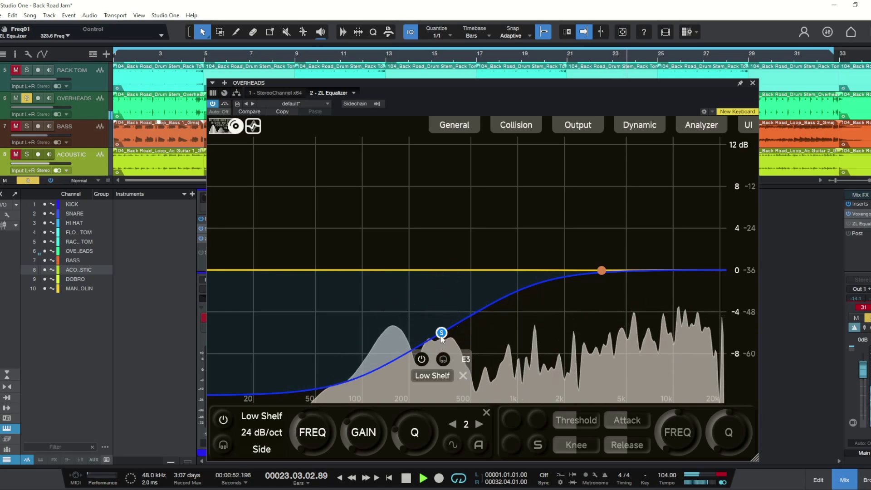
{"action": "left_click", "coordinate": [478, 424]}
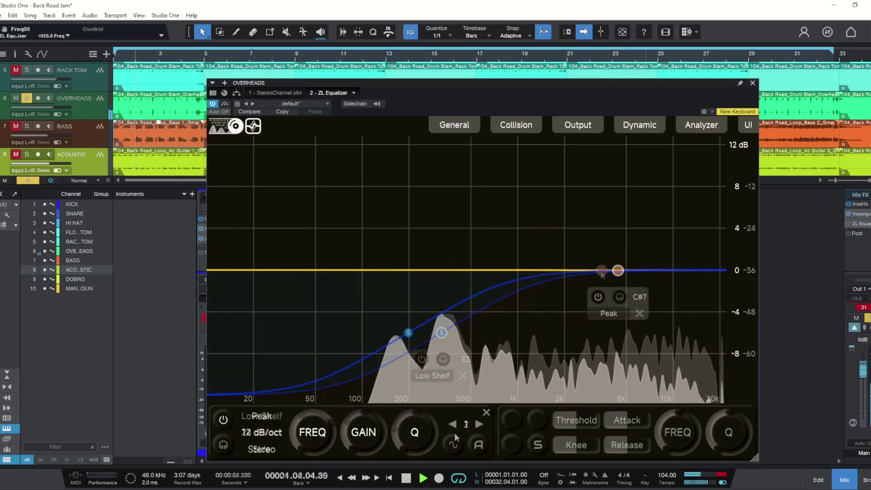
{"action": "left_click", "coordinate": [452, 444]}
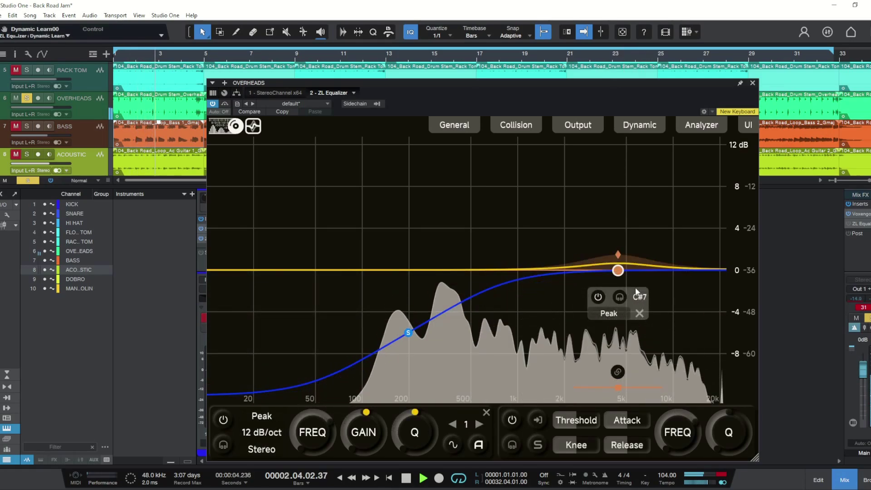
{"action": "left_click_drag", "start_coordinate": [618, 254], "coordinate": [619, 242]}
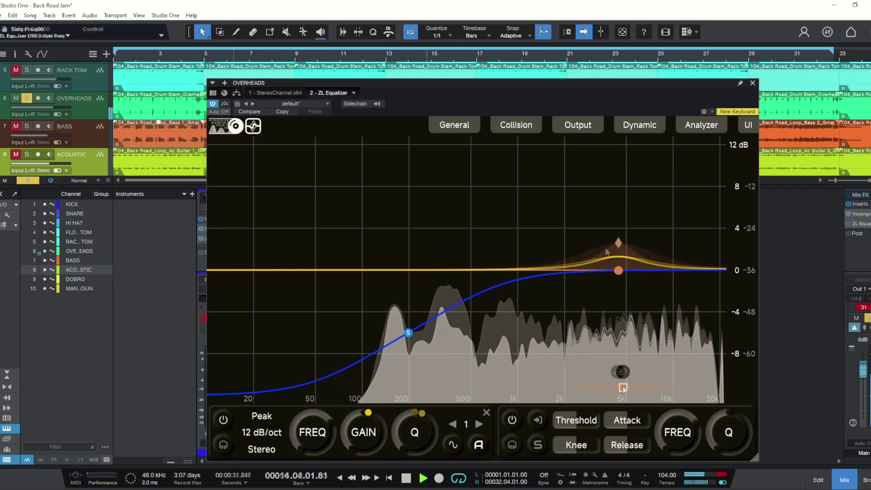
{"action": "left_click_drag", "start_coordinate": [620, 388], "coordinate": [442, 389]}
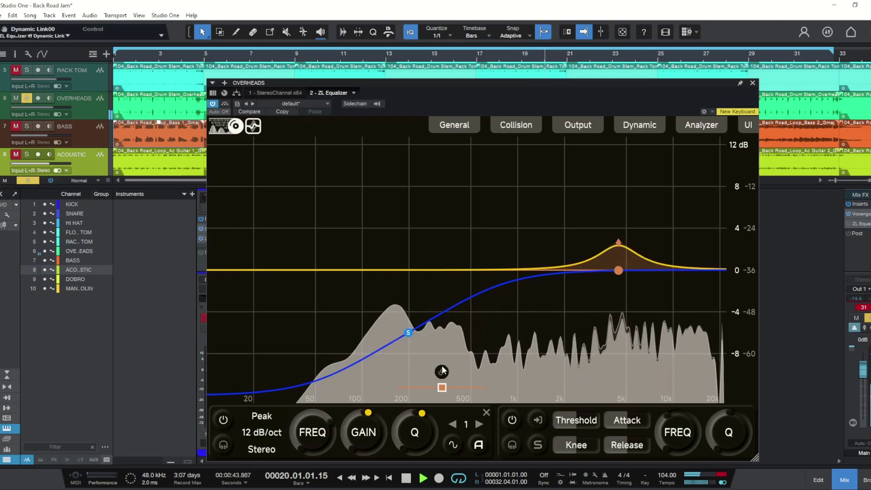
{"action": "left_click_drag", "start_coordinate": [442, 387], "coordinate": [437, 389]}
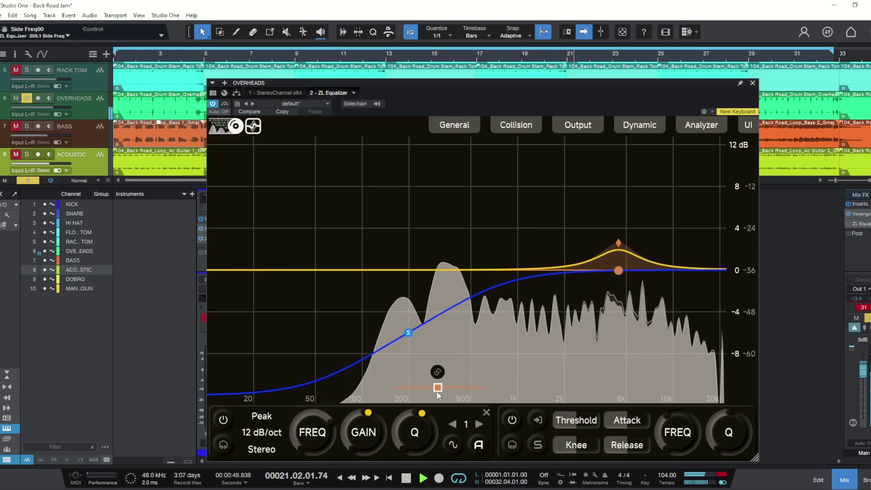
Step: Set the 5 kHz band's side detection Q to about 4.3 and retune its boost to 5038 Hz
{"action": "left_click", "coordinate": [622, 269]}
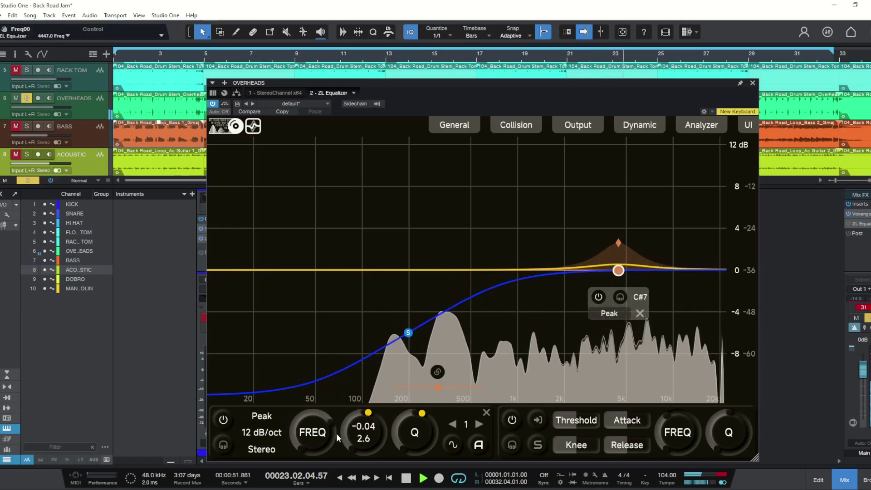
{"action": "mouse_move", "coordinate": [317, 436]}
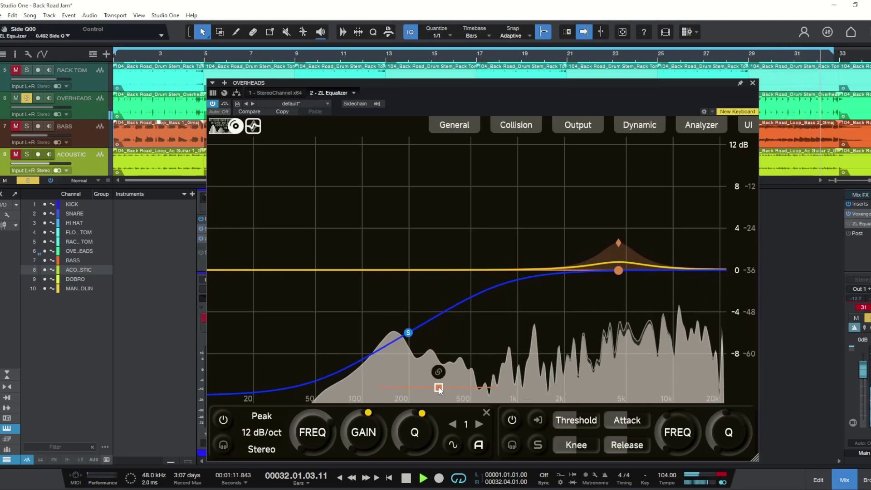
{"action": "scroll", "coordinate": [438, 387], "scroll_direction": "down", "scroll_amount": 3}
{"action": "scroll", "coordinate": [438, 388], "scroll_direction": "up", "scroll_amount": 4}
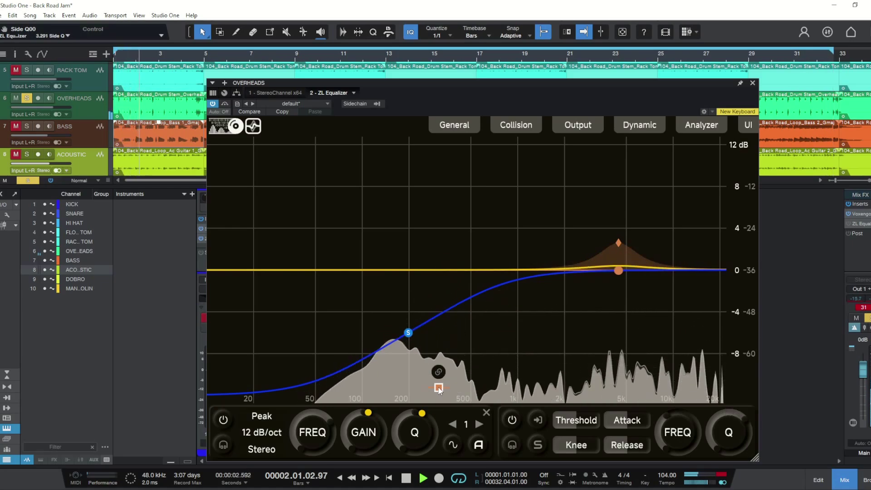
{"action": "left_click_drag", "start_coordinate": [439, 388], "coordinate": [442, 389]}
{"action": "scroll", "coordinate": [442, 388], "scroll_direction": "up", "scroll_amount": 2}
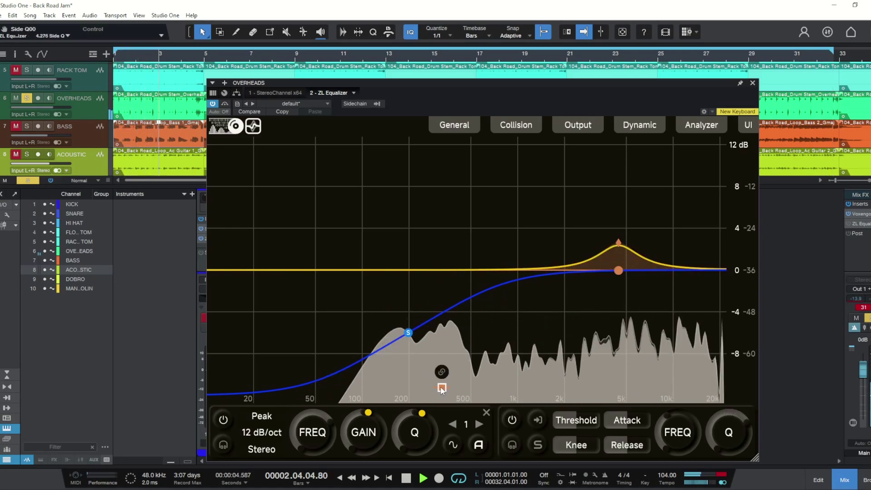
{"action": "left_click_drag", "start_coordinate": [618, 242], "coordinate": [627, 243]}
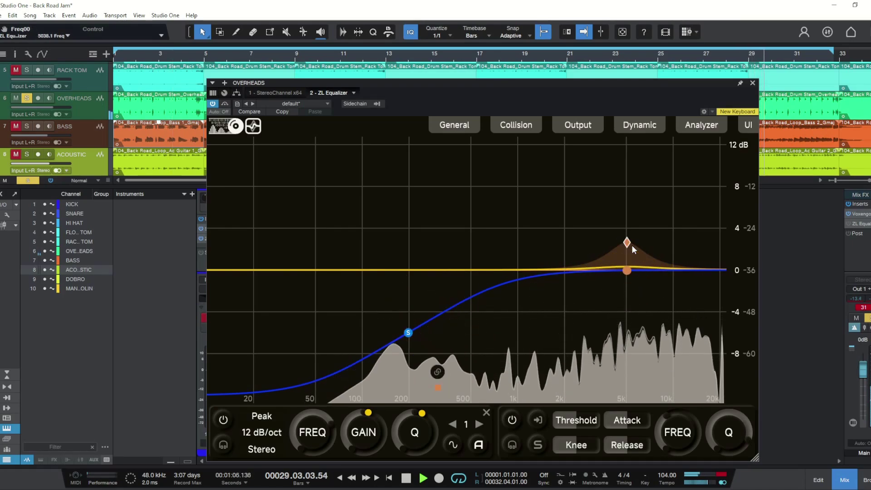
Step: Close the Overheads EQ and add a dynamic boost of about 3 dB near 200 Hz on the snare
{"action": "left_click", "coordinate": [753, 84]}
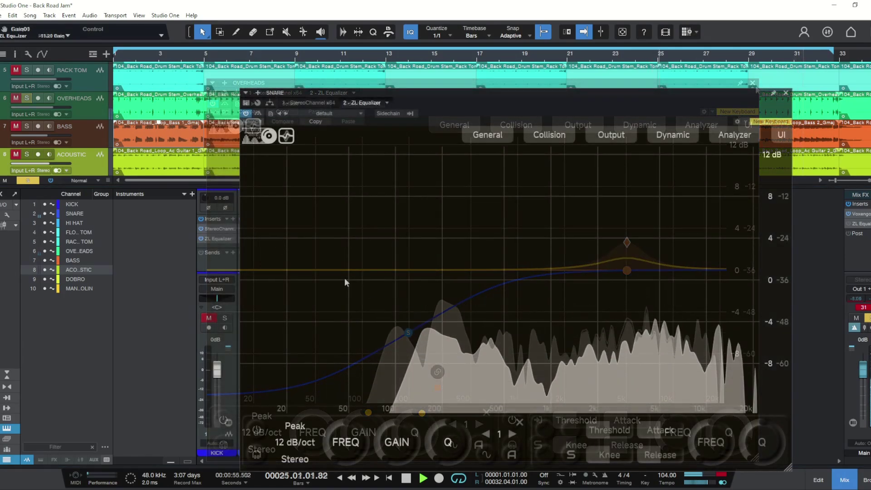
{"action": "double_click", "coordinate": [426, 276]}
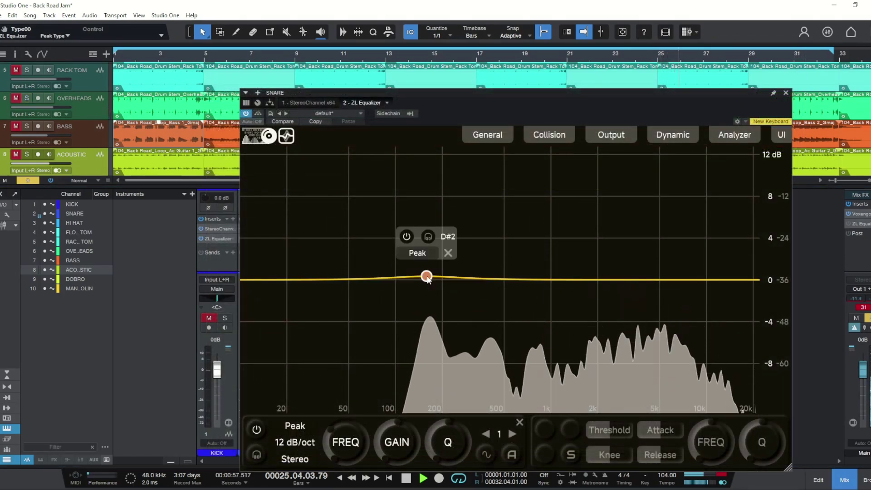
{"action": "left_click_drag", "start_coordinate": [426, 276], "coordinate": [430, 247]}
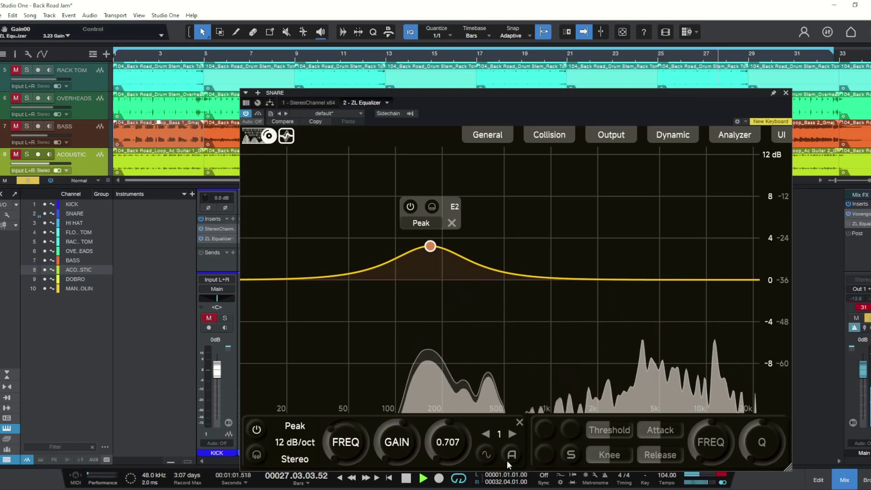
{"action": "left_click", "coordinate": [485, 454]}
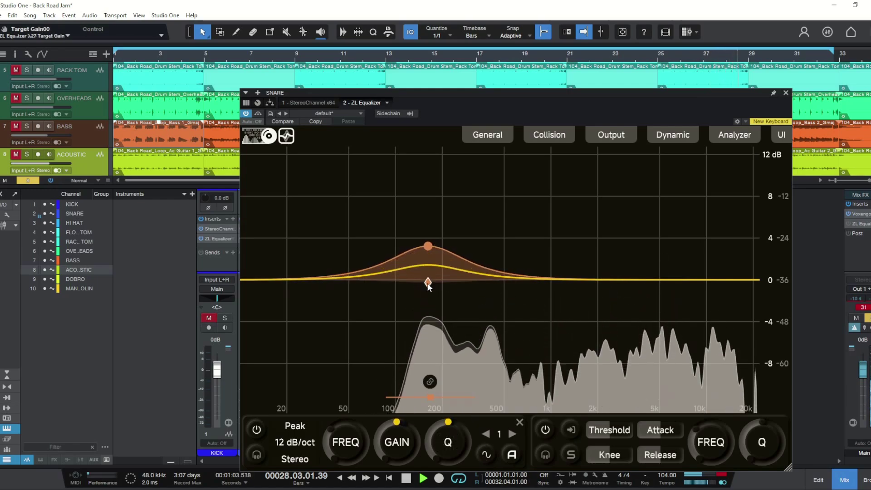
Step: Add a second snare band cutting about 4 dB near 700 Hz and adjust its Q
{"action": "double_click", "coordinate": [502, 276]}
{"action": "left_click_drag", "start_coordinate": [502, 276], "coordinate": [528, 332]}
{"action": "scroll", "coordinate": [554, 338], "scroll_direction": "up", "scroll_amount": 5}
{"action": "scroll", "coordinate": [566, 388], "scroll_direction": "down", "scroll_amount": 5}
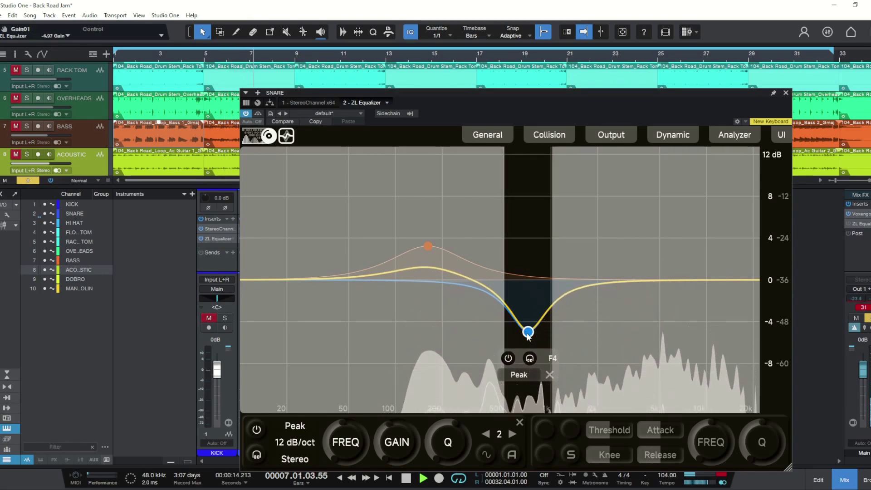
Step: Make the snare's mid cut dynamic with a deeper range, bypassing it briefly to compare
{"action": "double_click", "coordinate": [519, 358]}
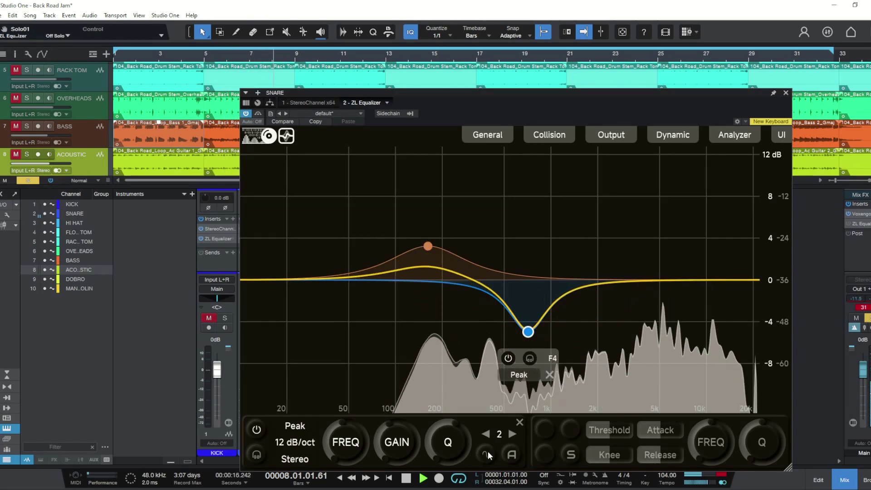
{"action": "left_click_drag", "start_coordinate": [528, 315], "coordinate": [529, 397]}
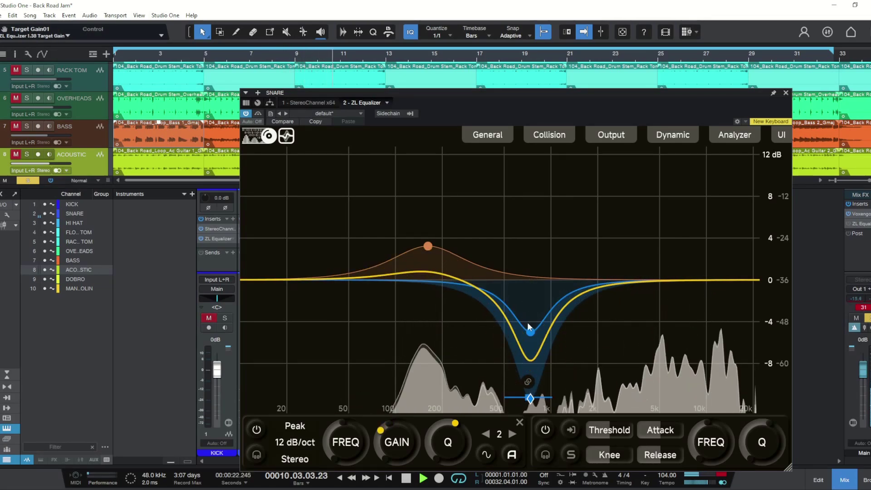
{"action": "mouse_move", "coordinate": [530, 333]}
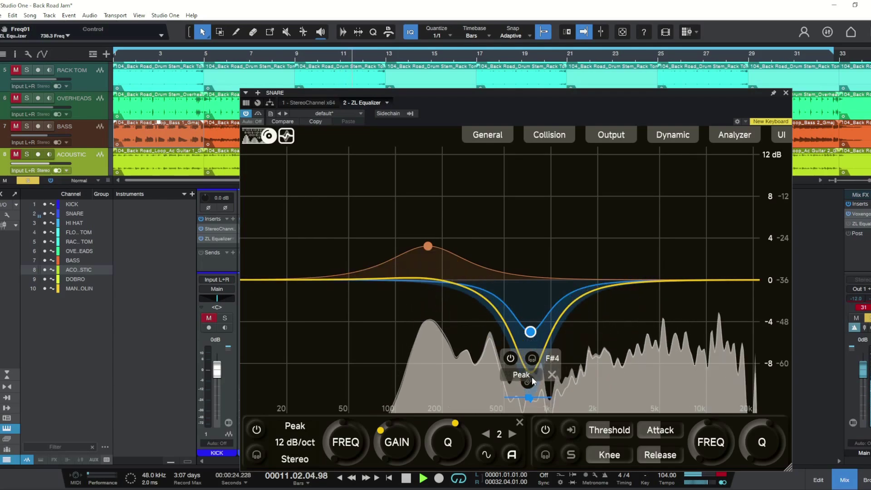
{"action": "left_click", "coordinate": [510, 358]}
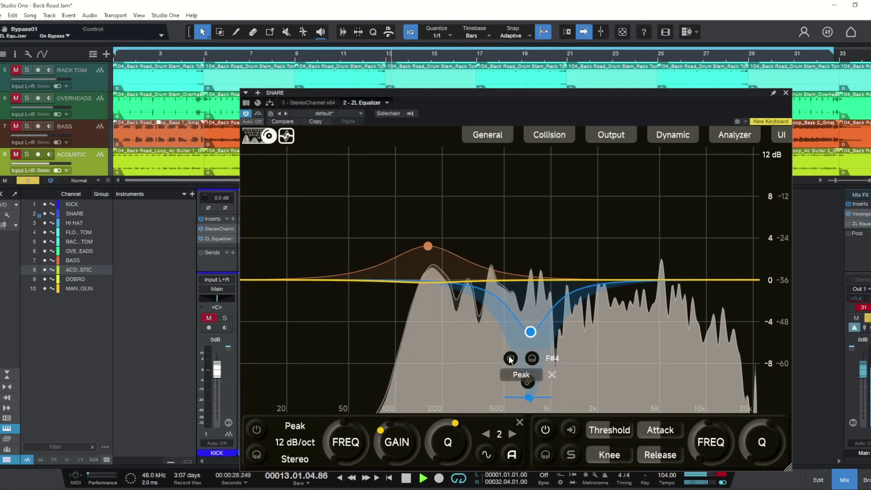
{"action": "left_click", "coordinate": [511, 358]}
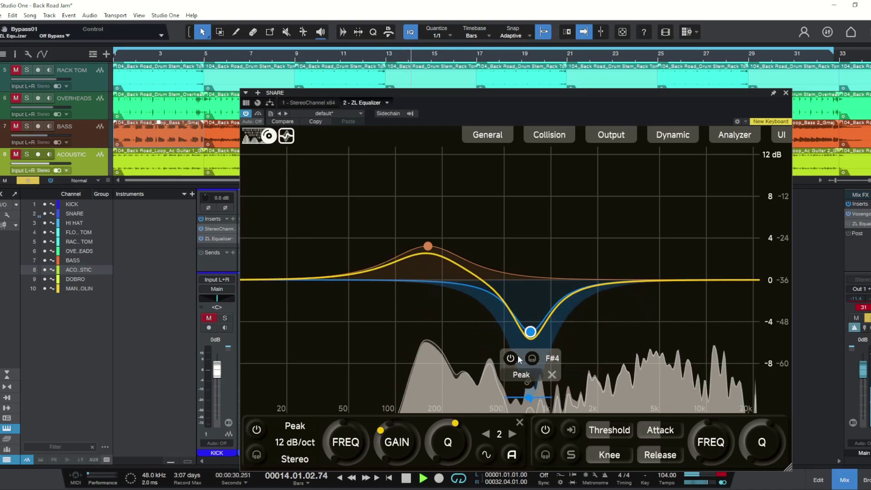
Step: Add a third band boosting about 3 dB near 14.2 kHz
{"action": "double_click", "coordinate": [629, 278]}
{"action": "left_click_drag", "start_coordinate": [630, 278], "coordinate": [728, 254]}
{"action": "scroll", "coordinate": [661, 255], "scroll_direction": "down", "scroll_amount": 2}
{"action": "scroll", "coordinate": [660, 255], "scroll_direction": "up", "scroll_amount": 2}
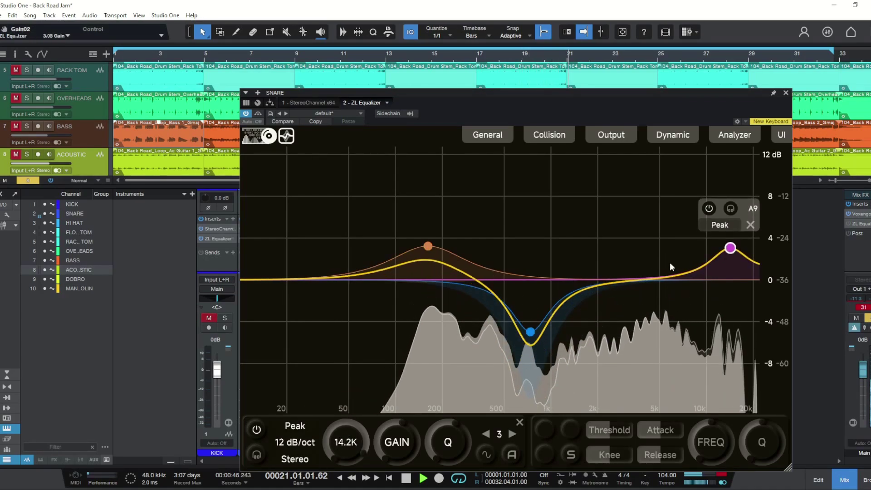
Step: Move the high boost up to about 17 kHz and adjust its Q
{"action": "left_click_drag", "start_coordinate": [729, 254], "coordinate": [740, 255]}
{"action": "scroll", "coordinate": [741, 253], "scroll_direction": "down", "scroll_amount": 2}
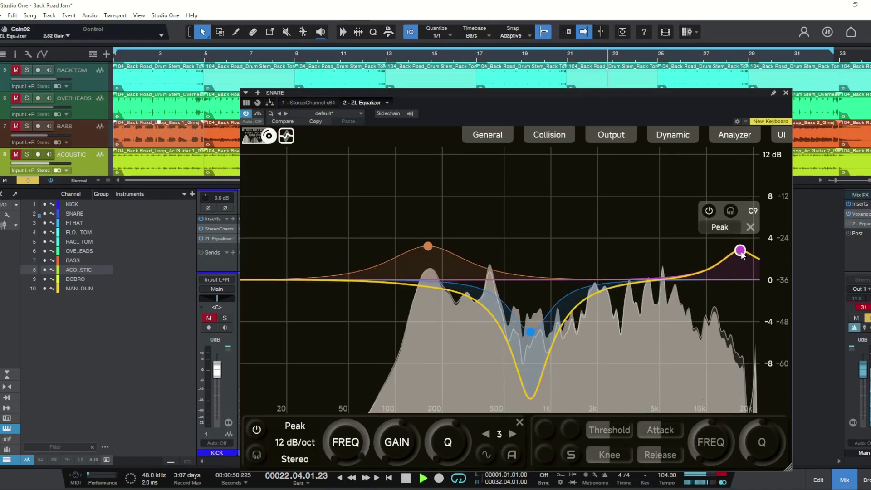
{"action": "scroll", "coordinate": [741, 253], "scroll_direction": "down", "scroll_amount": 2}
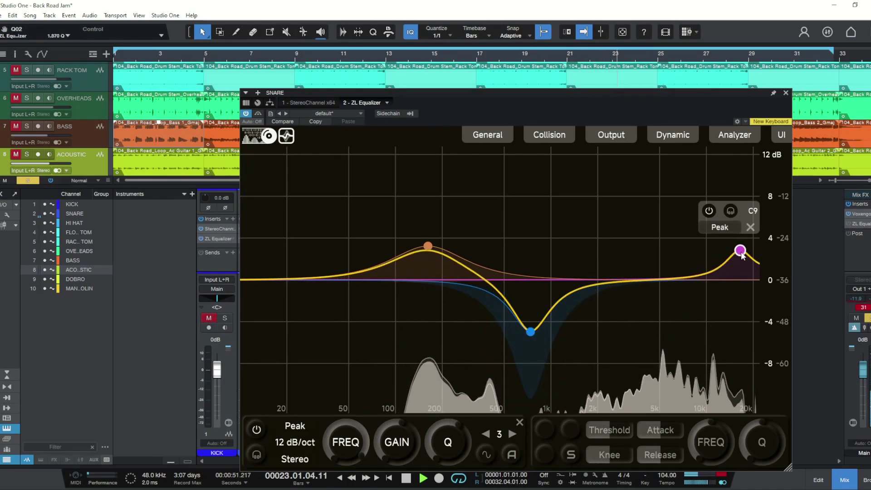
Step: Add a fourth band as a Peak boost near 5 kHz, soloing it to find the frequency
{"action": "double_click", "coordinate": [663, 280]}
{"action": "left_click_drag", "start_coordinate": [664, 280], "coordinate": [663, 264]}
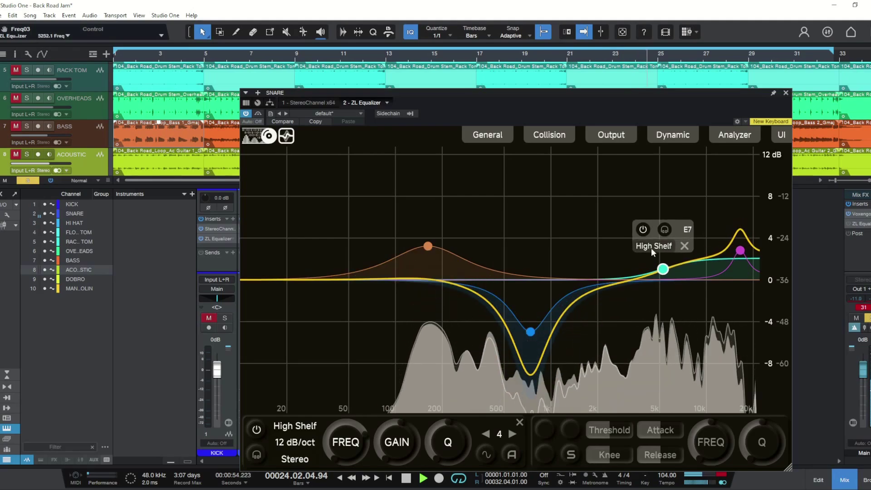
{"action": "left_click", "coordinate": [653, 246]}
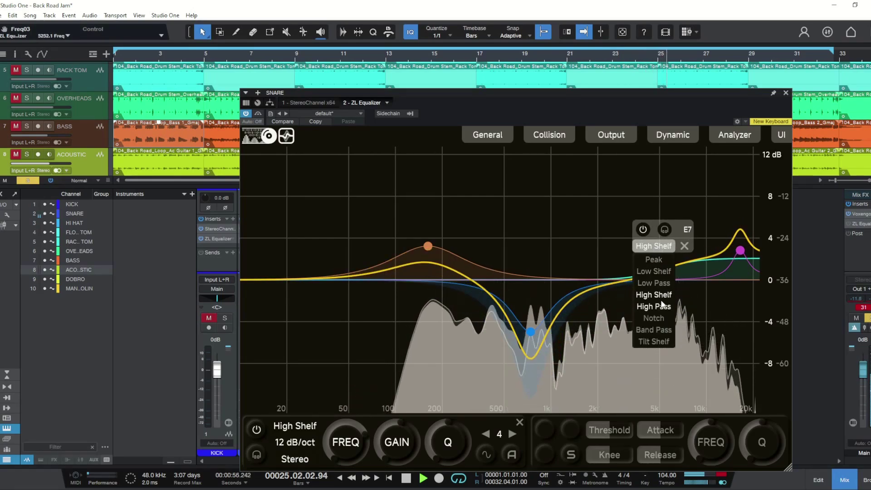
{"action": "left_click", "coordinate": [654, 259]}
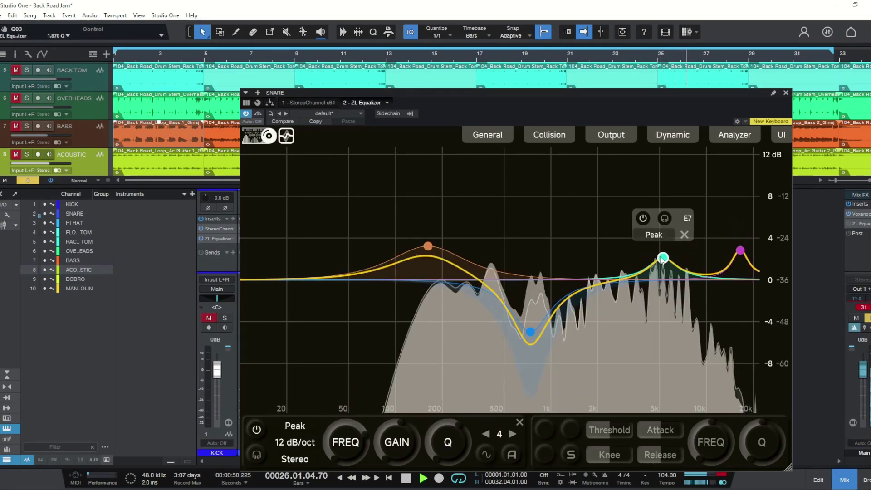
{"action": "left_click_drag", "start_coordinate": [663, 260], "coordinate": [657, 257]}
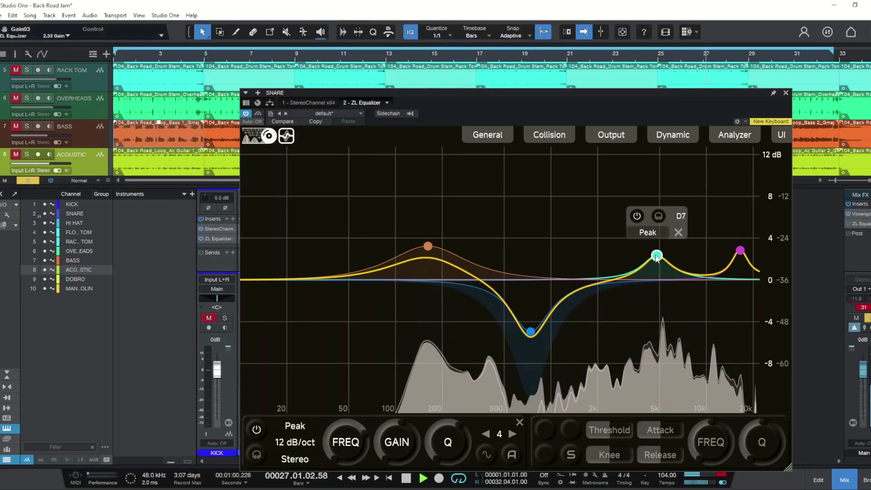
{"action": "left_click", "coordinate": [658, 217]}
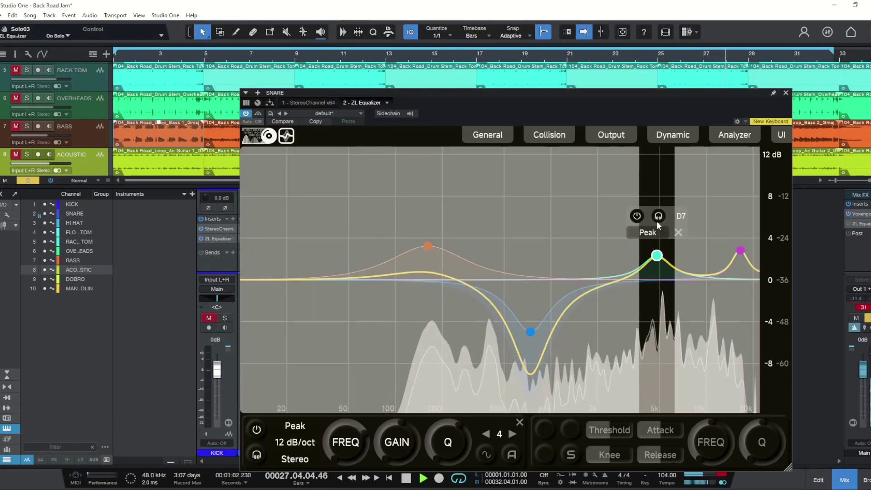
{"action": "mouse_move", "coordinate": [657, 257]}
{"action": "left_mouse_down"}
{"action": "mouse_move", "coordinate": [670, 257]}
{"action": "mouse_move", "coordinate": [655, 258]}
{"action": "left_mouse_up"}
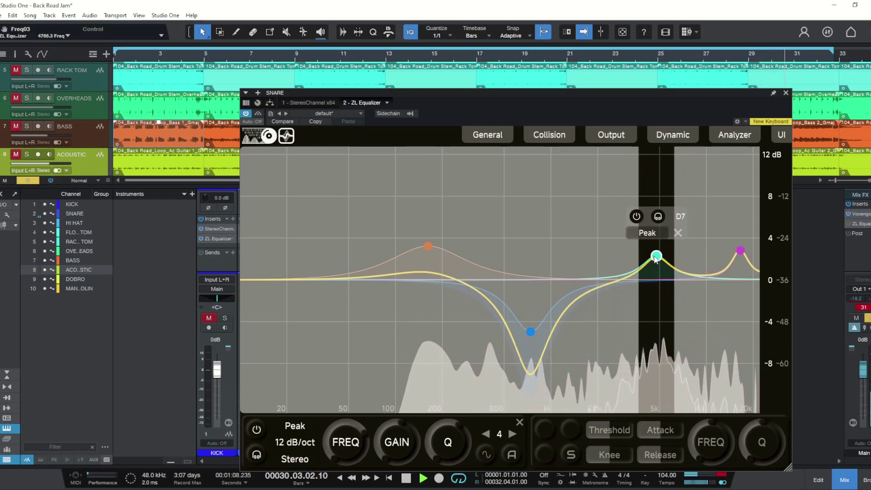
{"action": "left_click", "coordinate": [656, 218]}
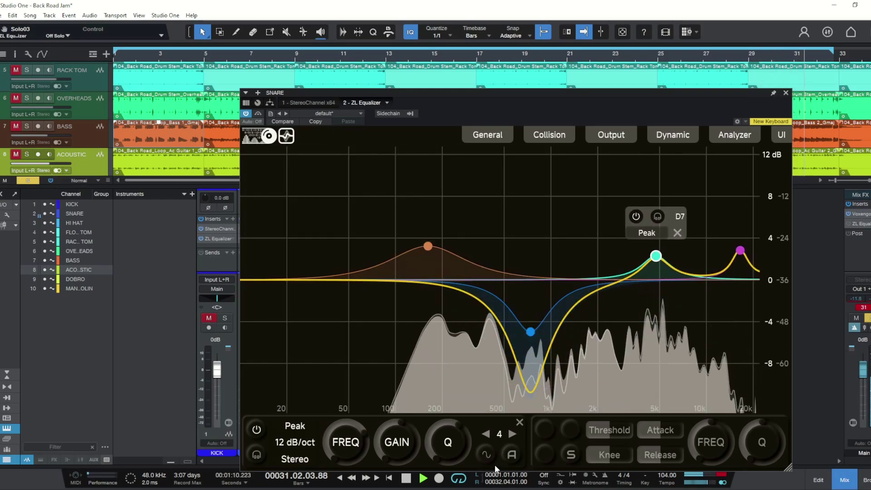
Step: Make the fourth band dynamic with a 6.5 ms attack
{"action": "left_click", "coordinate": [487, 455]}
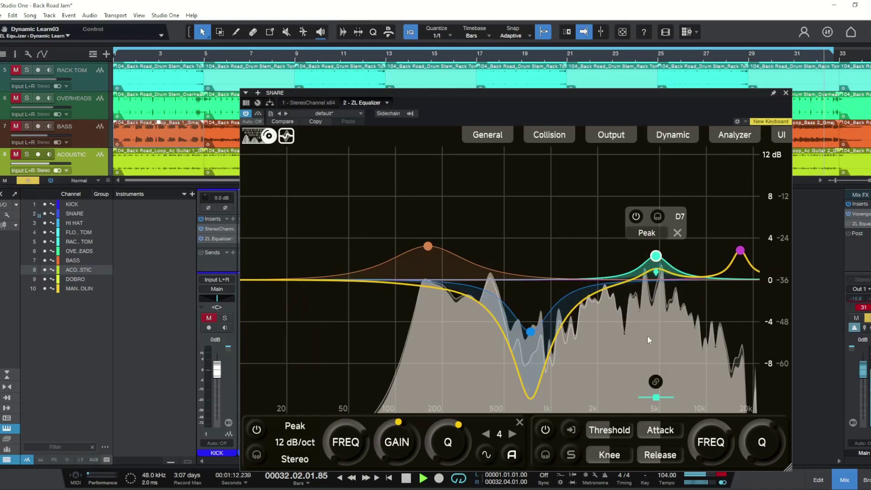
{"action": "mouse_move", "coordinate": [657, 432]}
{"action": "left_click_drag", "start_coordinate": [655, 431], "coordinate": [645, 461]}
{"action": "mouse_move", "coordinate": [662, 456]}
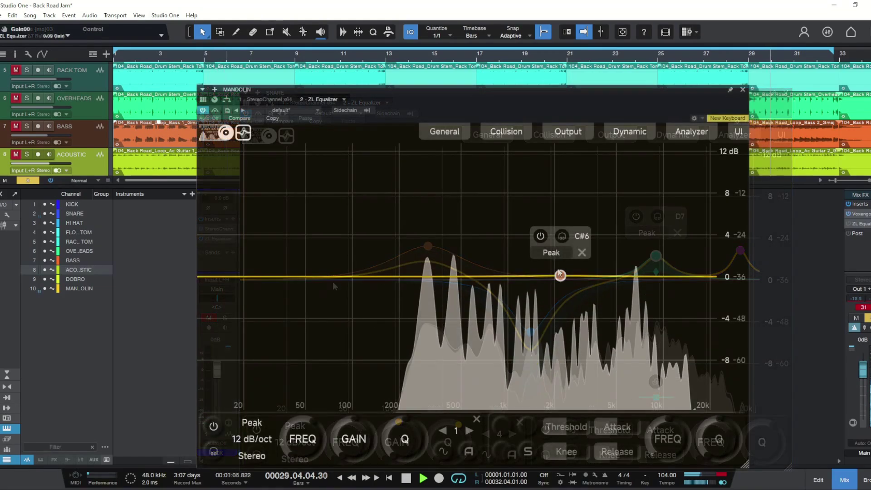
Step: Change the mandolin band to a High Shelf and lower its frequency to about 2 kHz
{"action": "left_click", "coordinate": [551, 252]}
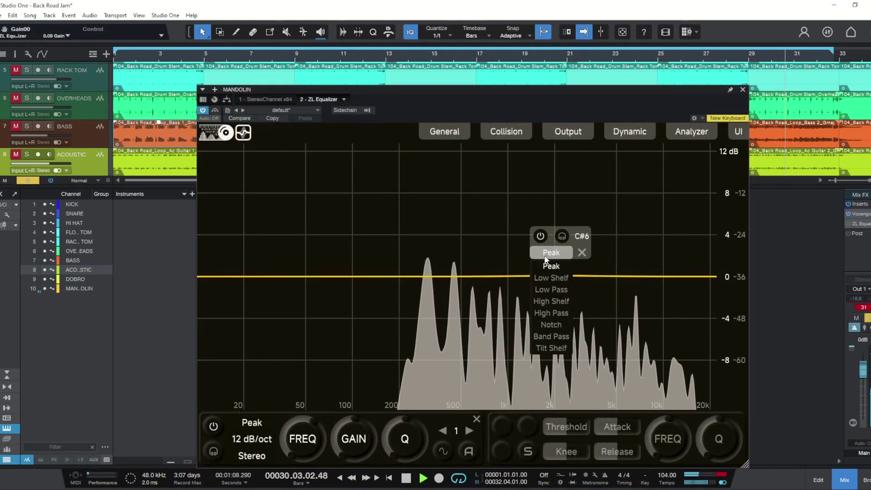
{"action": "left_click", "coordinate": [551, 301]}
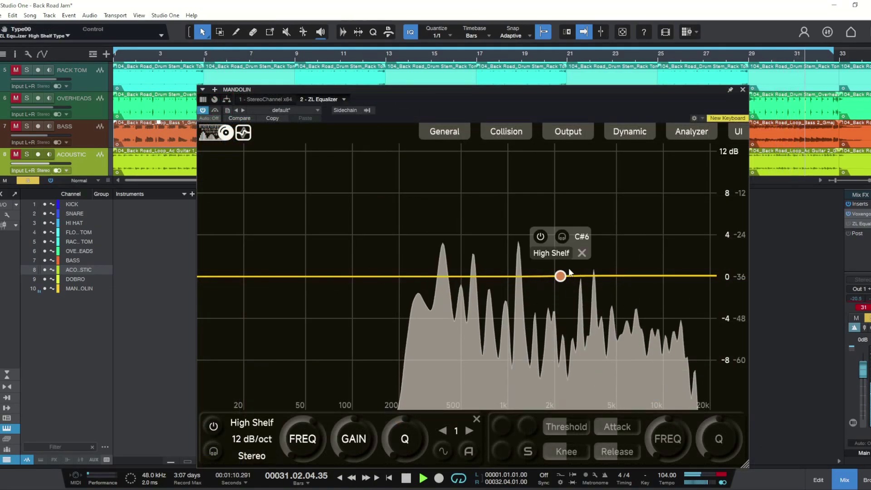
{"action": "mouse_move", "coordinate": [562, 276]}
{"action": "left_mouse_down"}
{"action": "mouse_move", "coordinate": [544, 278]}
{"action": "mouse_move", "coordinate": [551, 276]}
{"action": "left_mouse_up"}
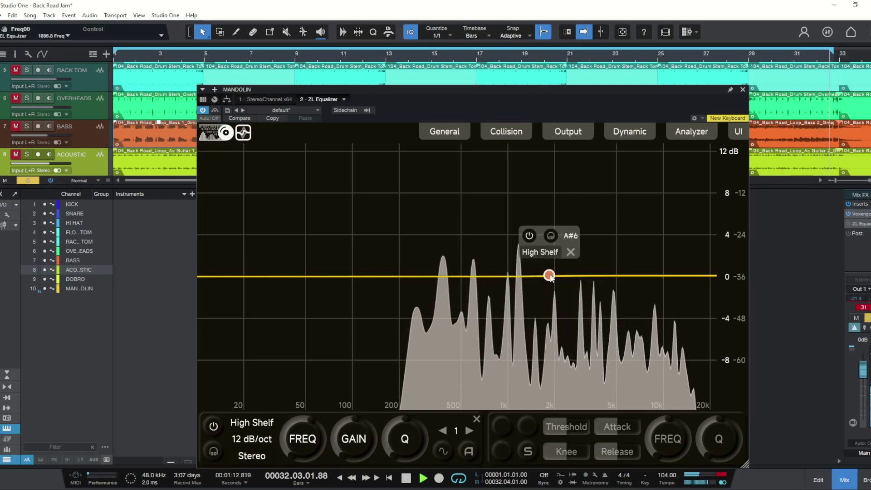
Step: Make the high shelf a dynamic cut with about 9 ms attack and show the dynamic options
{"action": "left_click", "coordinate": [447, 453]}
{"action": "left_click_drag", "start_coordinate": [552, 262], "coordinate": [562, 305]}
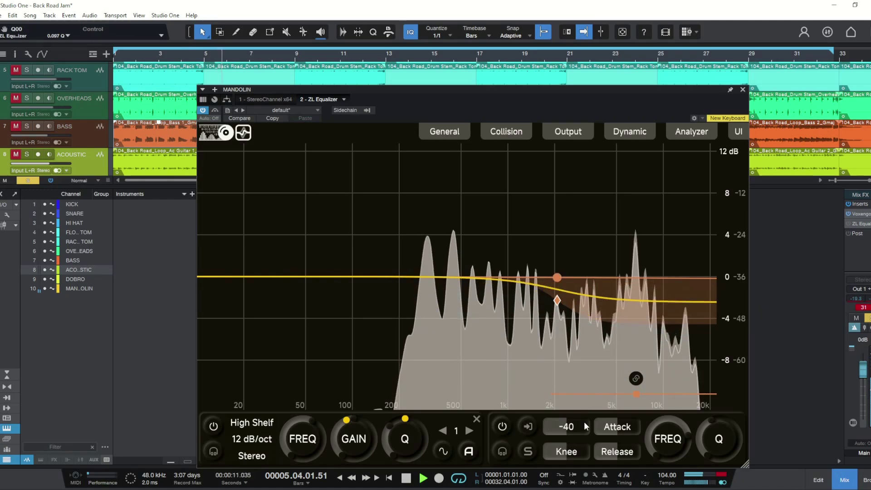
{"action": "left_click_drag", "start_coordinate": [611, 428], "coordinate": [600, 459]}
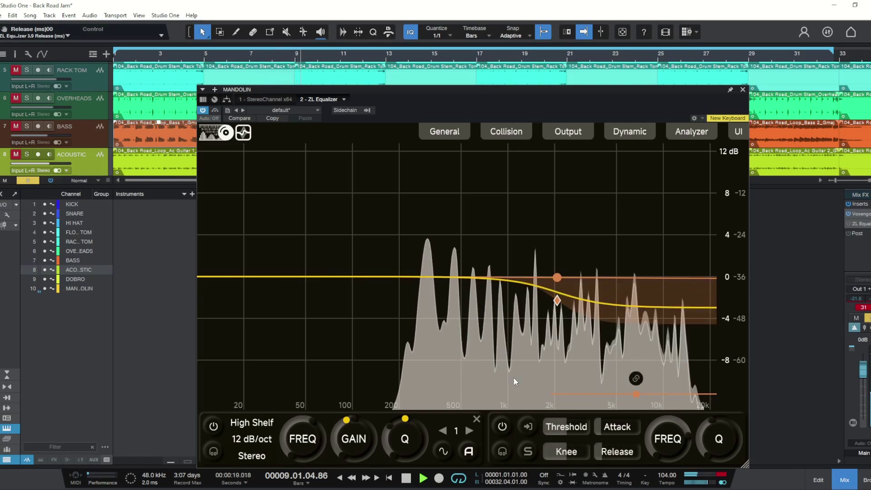
{"action": "left_click", "coordinate": [637, 131]}
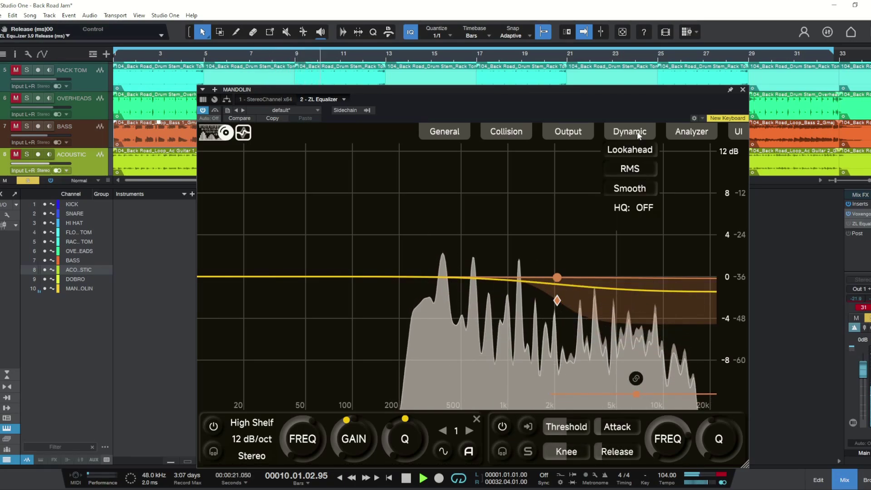
Step: Raise the mandolin equalizer's dynamic Lookahead to 8.8
{"action": "mouse_move", "coordinate": [631, 151]}
{"action": "left_click_drag", "start_coordinate": [608, 154], "coordinate": [624, 110]}
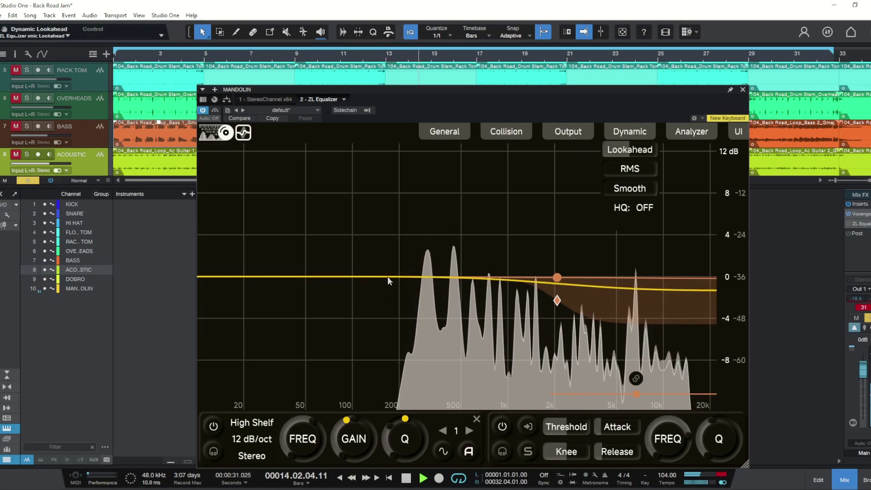
Step: Add a dynamic Peak cut near 400 Hz on the mandolin and compare it against bypass
{"action": "double_click", "coordinate": [438, 274]}
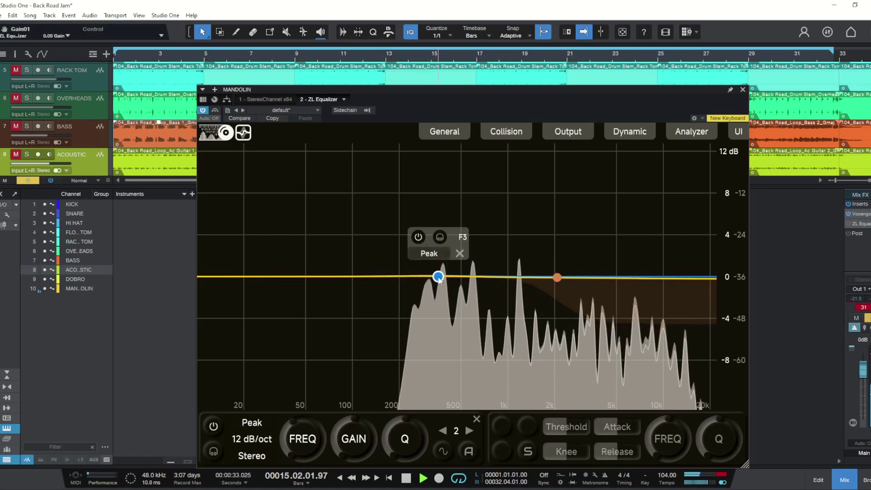
{"action": "left_click", "coordinate": [443, 451]}
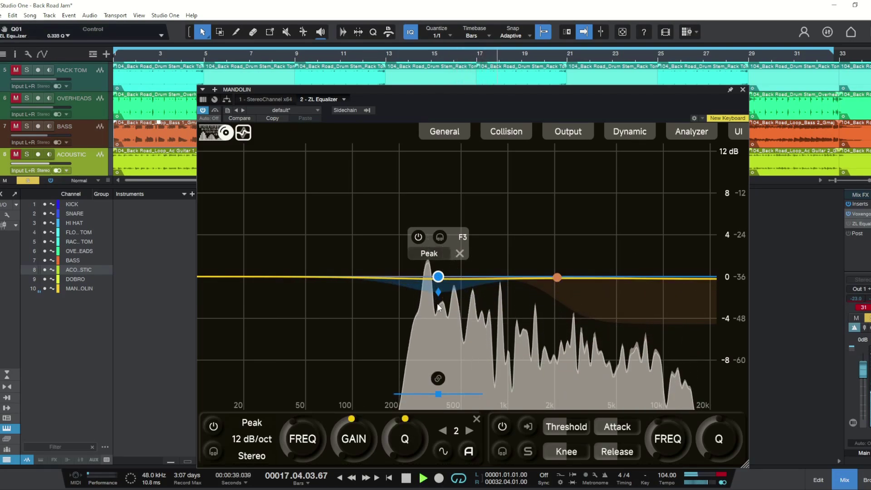
{"action": "left_click_drag", "start_coordinate": [438, 292], "coordinate": [438, 300]}
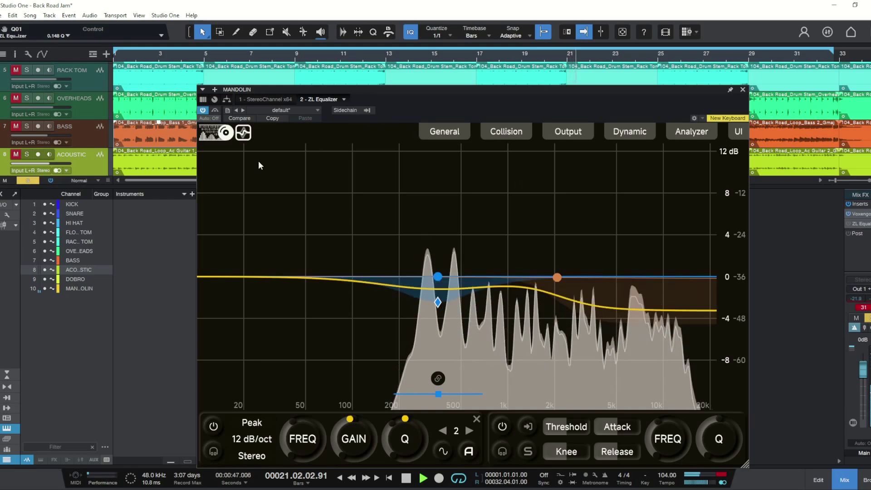
{"action": "left_click", "coordinate": [215, 111]}
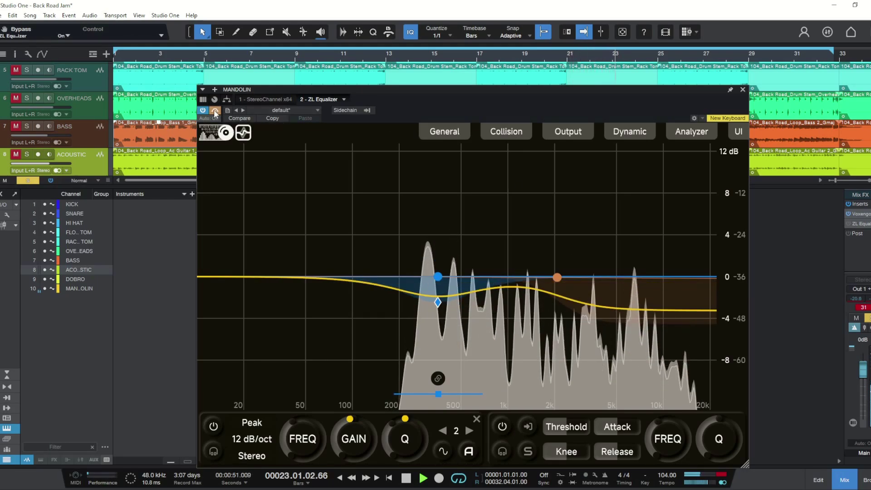
{"action": "left_click", "coordinate": [215, 112]}
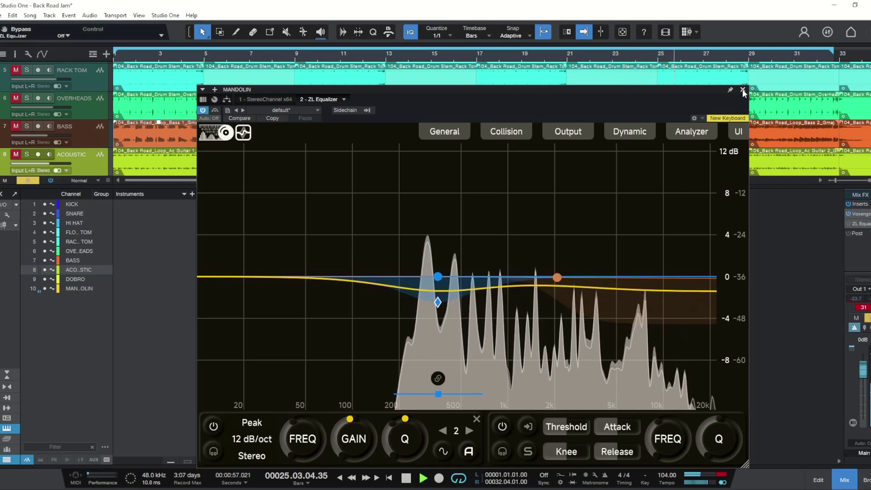
Step: Add a third mandolin band near 10 kHz as a narrow Notch filter
{"action": "double_click", "coordinate": [661, 278]}
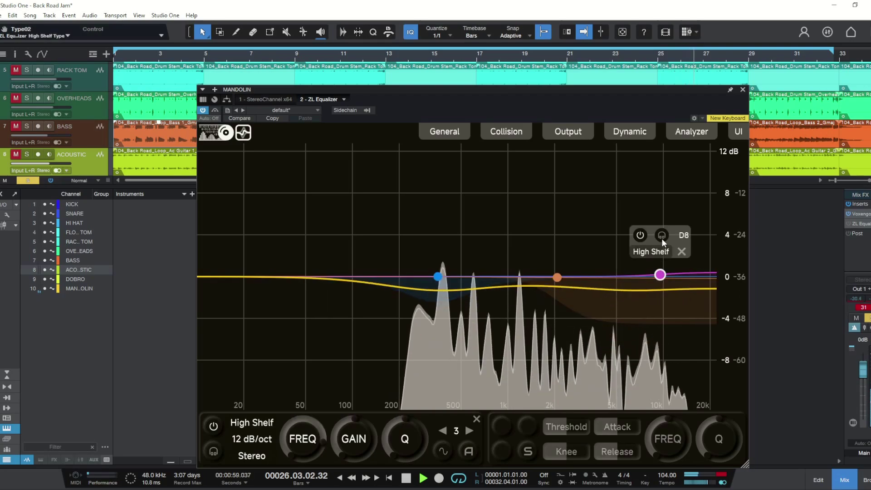
{"action": "left_click", "coordinate": [652, 252]}
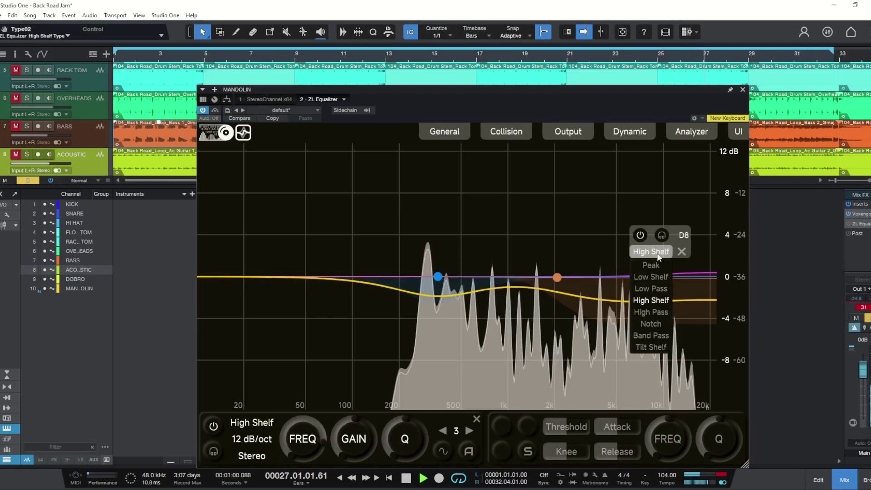
{"action": "left_click", "coordinate": [654, 323]}
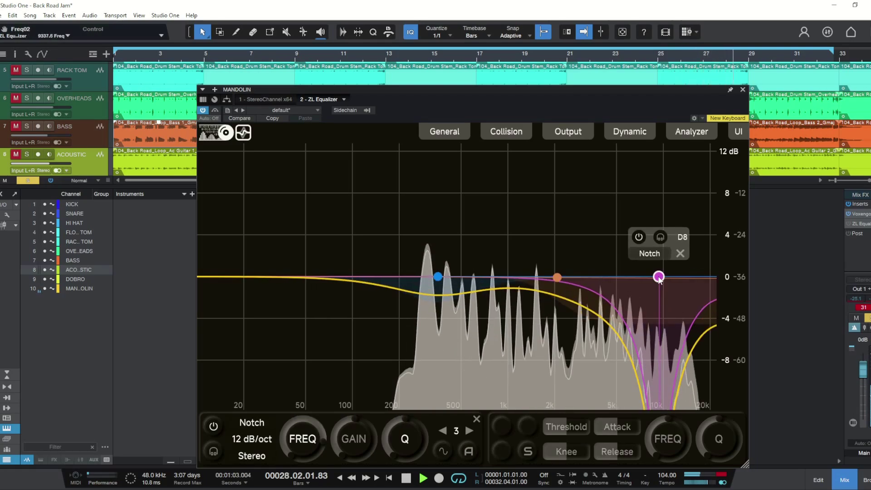
{"action": "scroll", "coordinate": [657, 276], "scroll_direction": "up", "scroll_amount": 5}
{"action": "mouse_move", "coordinate": [657, 277]}
{"action": "left_mouse_down"}
{"action": "mouse_move", "coordinate": [681, 276]}
{"action": "mouse_move", "coordinate": [644, 277]}
{"action": "mouse_move", "coordinate": [656, 277]}
{"action": "left_mouse_up"}
Step: Solo the notch band to audition it, then raise its Q further
{"action": "left_click", "coordinate": [680, 276], "text": "alt"}
{"action": "left_click", "coordinate": [658, 237]}
{"action": "scroll", "coordinate": [656, 277], "scroll_direction": "up", "scroll_amount": 3}
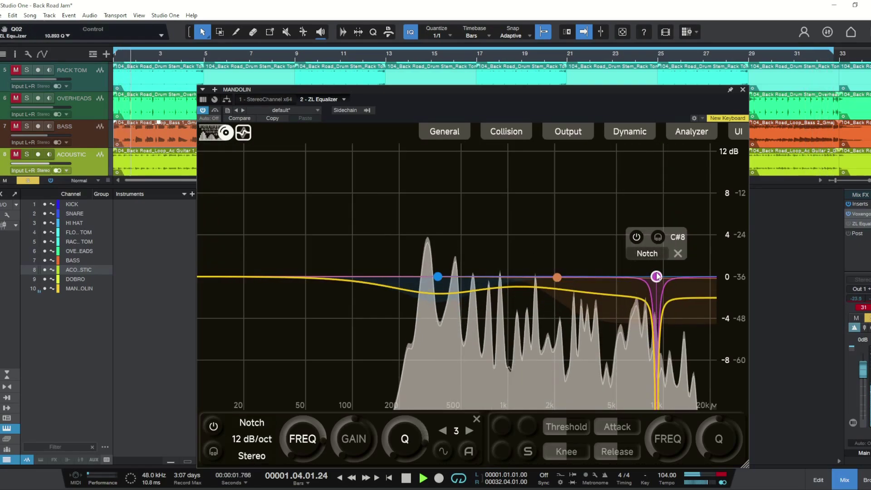
{"action": "scroll", "coordinate": [656, 276], "scroll_direction": "up", "scroll_amount": 2}
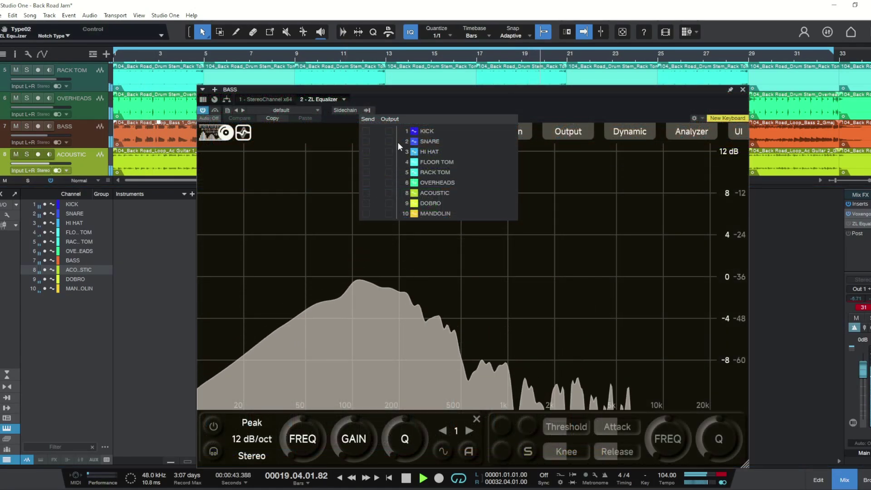
Step: Send the KICK track prefader into the bass equalizer's sidechain
{"action": "left_click", "coordinate": [365, 131]}
{"action": "left_click", "coordinate": [376, 131]}
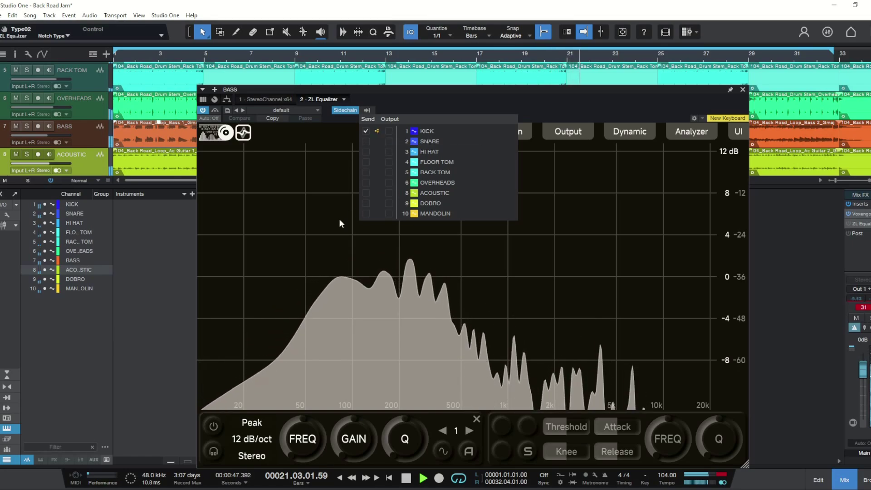
{"action": "left_click", "coordinate": [325, 225]}
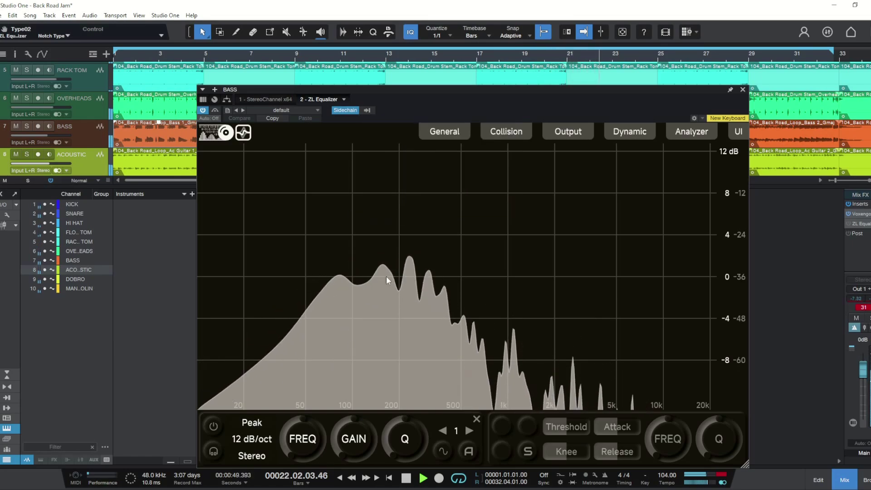
Step: Add a Peak band on the bass and set its frequency to about 73 Hz
{"action": "double_click", "coordinate": [368, 275]}
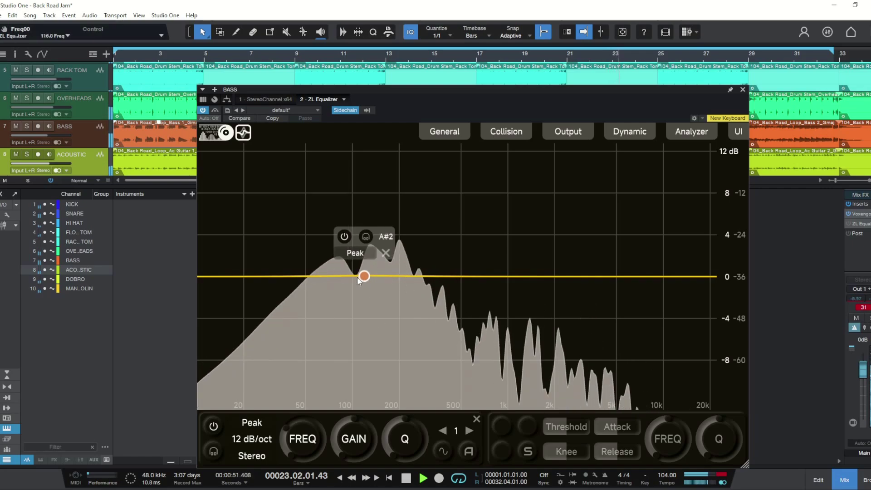
{"action": "left_click_drag", "start_coordinate": [357, 277], "coordinate": [335, 278]}
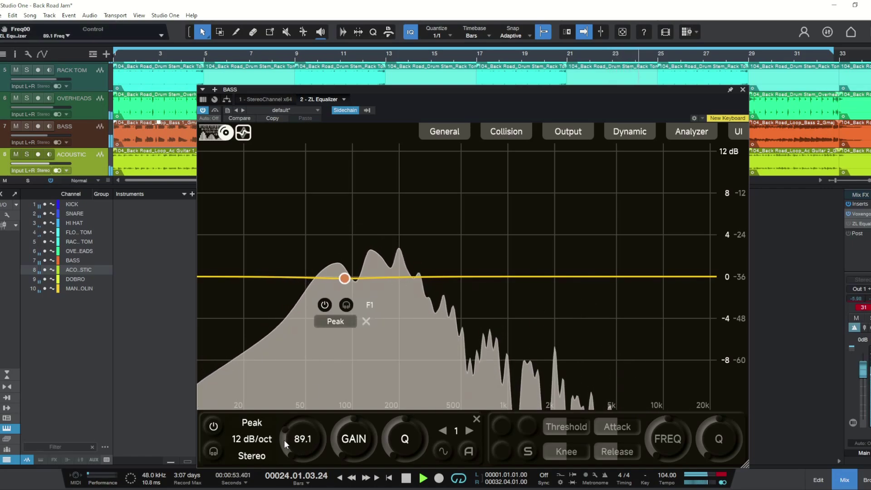
{"action": "scroll", "coordinate": [285, 438], "scroll_direction": "down", "scroll_amount": 5}
{"action": "scroll", "coordinate": [285, 435], "scroll_direction": "up", "scroll_amount": 4}
{"action": "scroll", "coordinate": [285, 434], "scroll_direction": "up", "scroll_amount": 2}
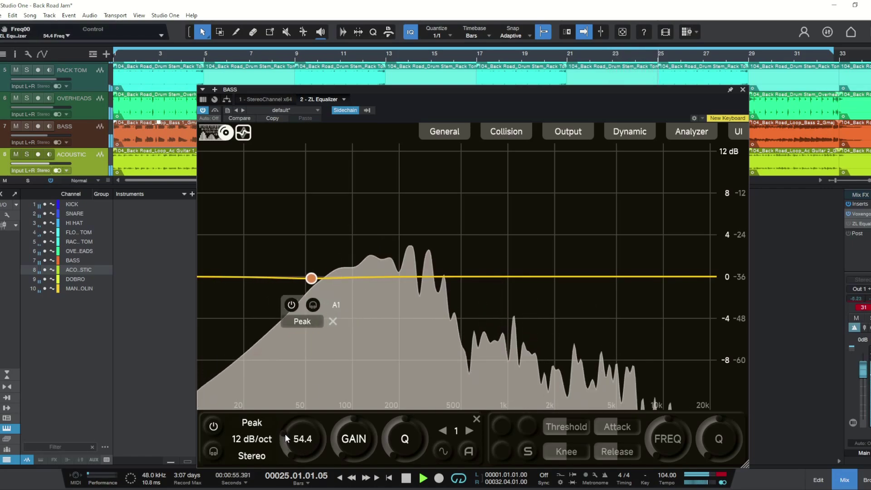
{"action": "scroll", "coordinate": [286, 434], "scroll_direction": "up", "scroll_amount": 1}
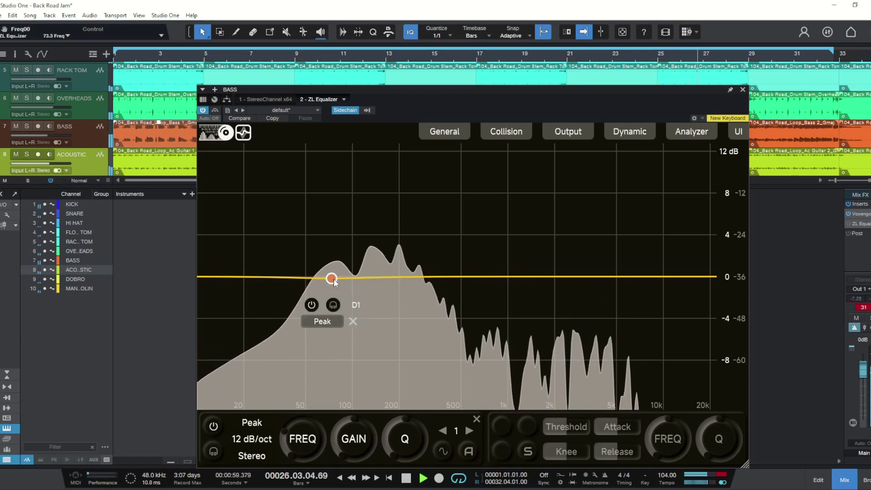
Step: Key the 73 Hz band from the kick sidechain and make it a dynamic cut of about -4 dB
{"action": "left_click", "coordinate": [526, 451]}
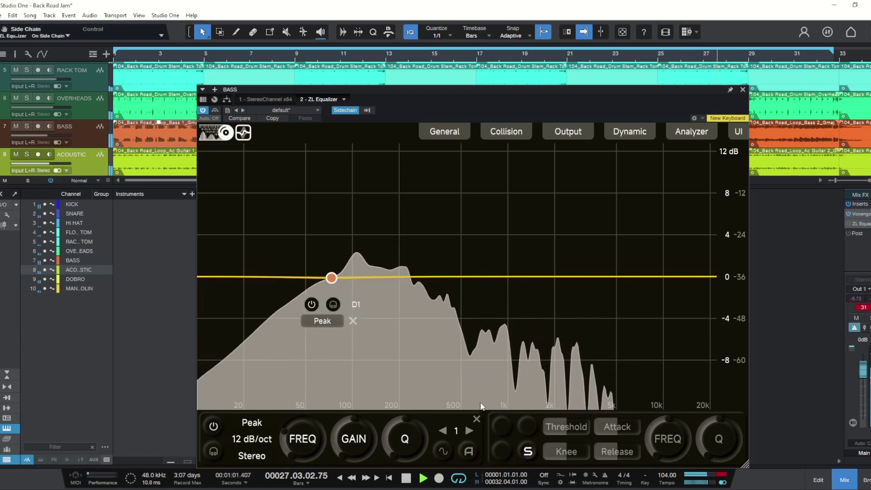
{"action": "double_click", "coordinate": [331, 278]}
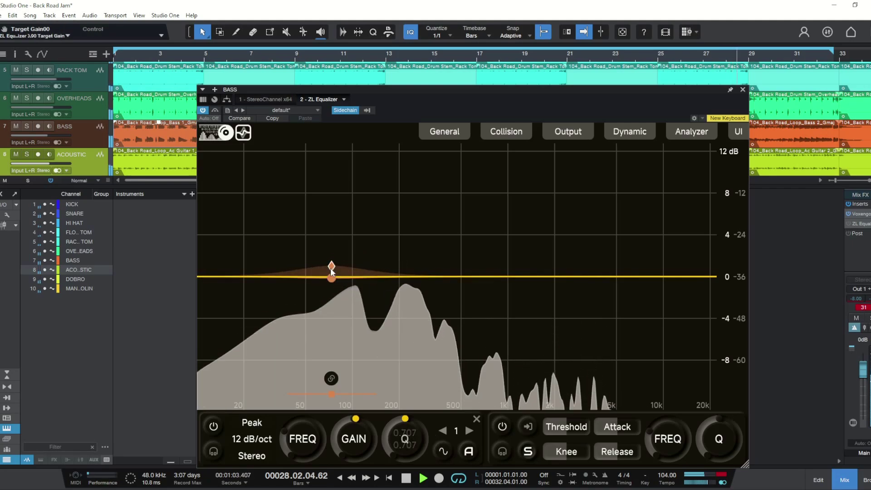
{"action": "left_click_drag", "start_coordinate": [331, 267], "coordinate": [330, 314]}
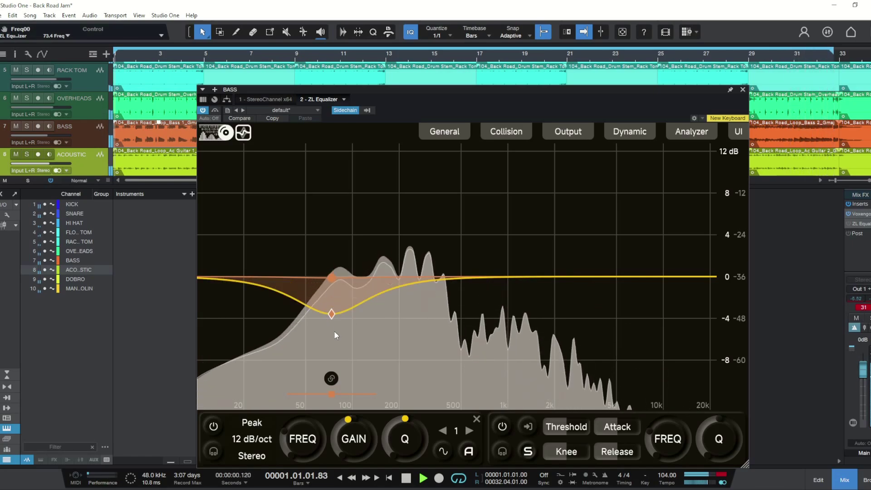
{"action": "scroll", "coordinate": [329, 281], "scroll_direction": "up", "scroll_amount": 5}
{"action": "scroll", "coordinate": [328, 280], "scroll_direction": "up", "scroll_amount": 4}
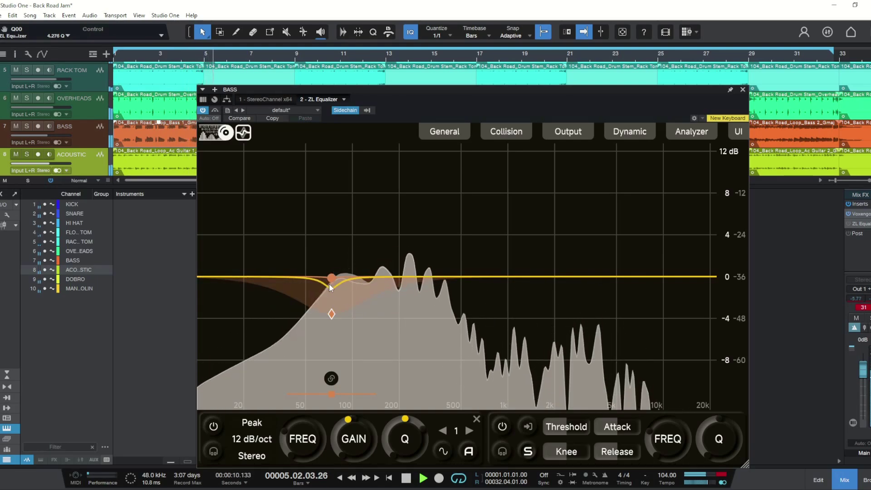
Step: Deepen the band's target gain, set Release to about 14 ms and Q to 2.557
{"action": "left_click_drag", "start_coordinate": [329, 322], "coordinate": [331, 352]}
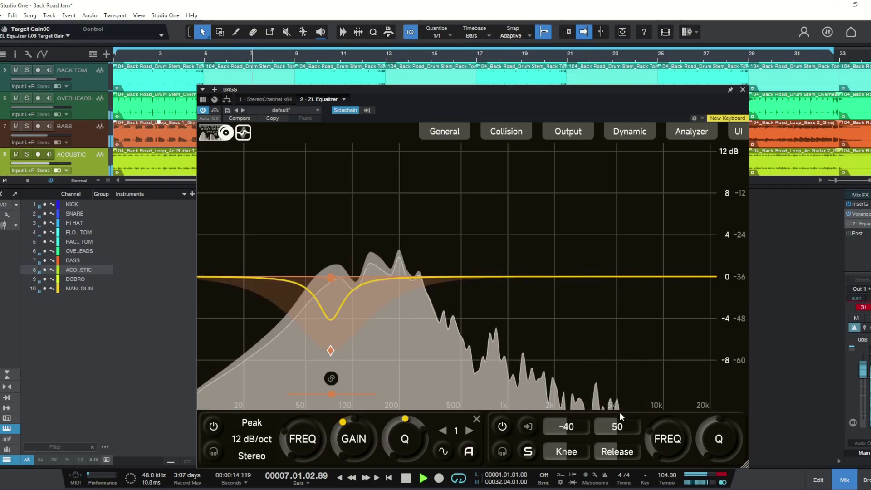
{"action": "mouse_move", "coordinate": [611, 453]}
{"action": "left_mouse_down"}
{"action": "mouse_move", "coordinate": [599, 458]}
{"action": "mouse_move", "coordinate": [602, 436]}
{"action": "mouse_move", "coordinate": [606, 453]}
{"action": "left_mouse_up"}
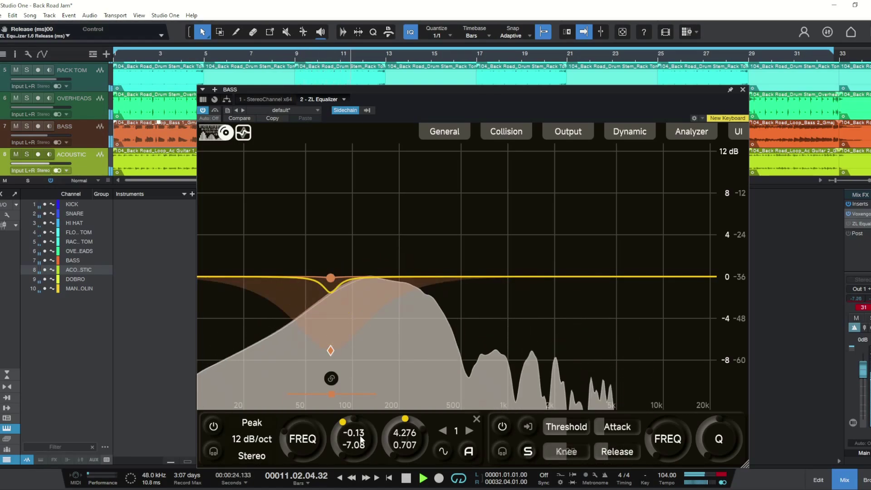
{"action": "left_click_drag", "start_coordinate": [405, 436], "coordinate": [440, 449]}
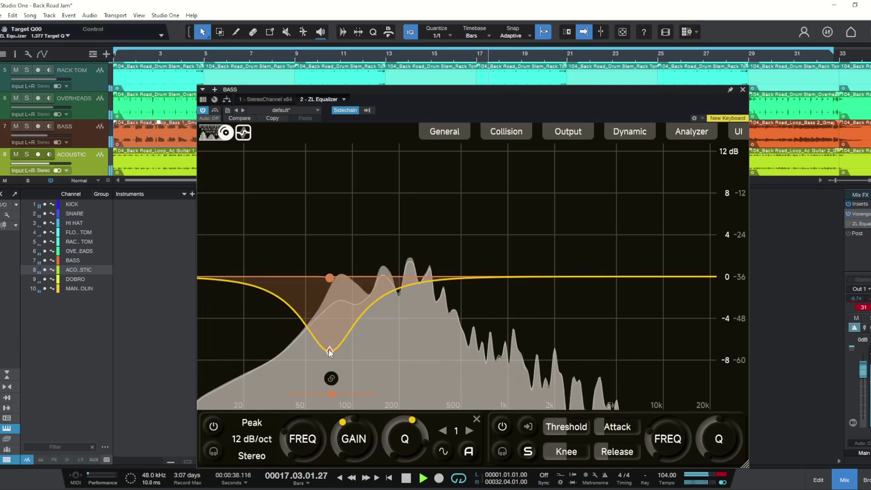
{"action": "scroll", "coordinate": [330, 352], "scroll_direction": "up", "scroll_amount": 3}
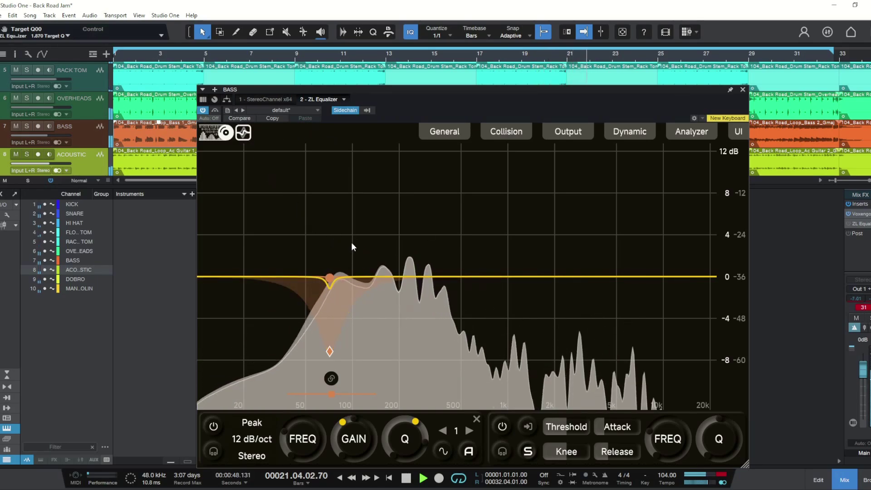
Step: Bypass the bass equalizer briefly to compare, then re-enable it
{"action": "left_click", "coordinate": [215, 111]}
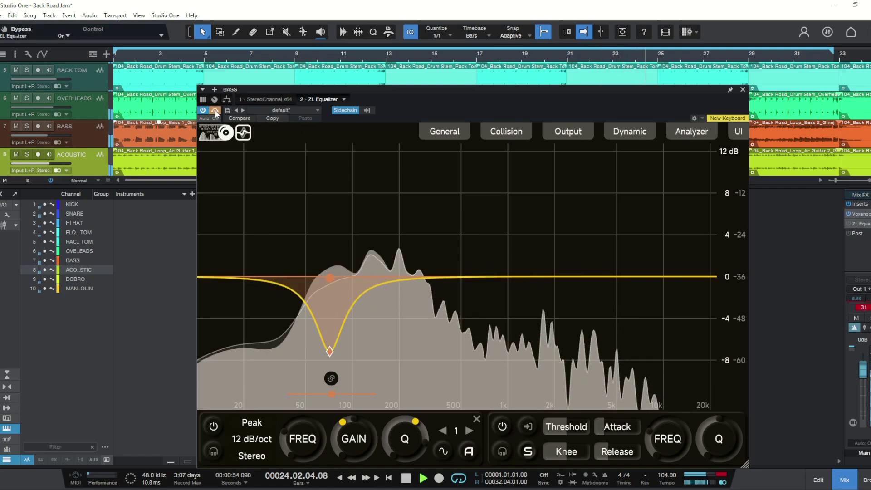
{"action": "left_click", "coordinate": [215, 111]}
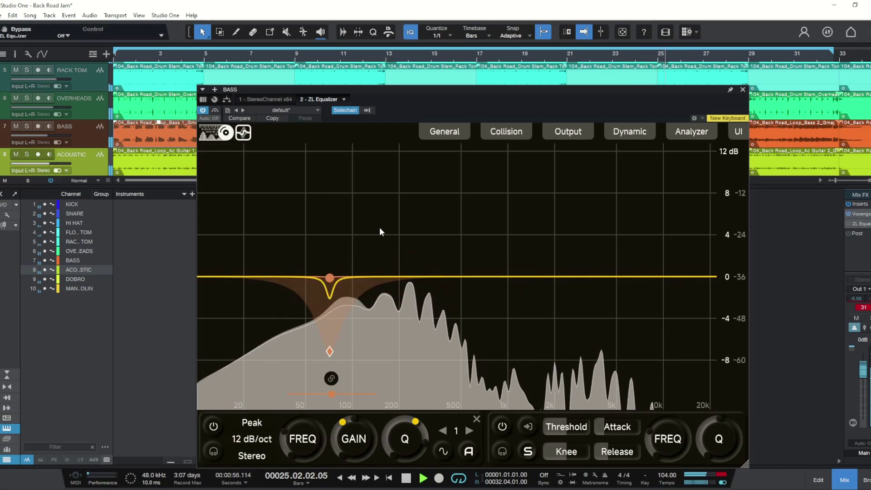